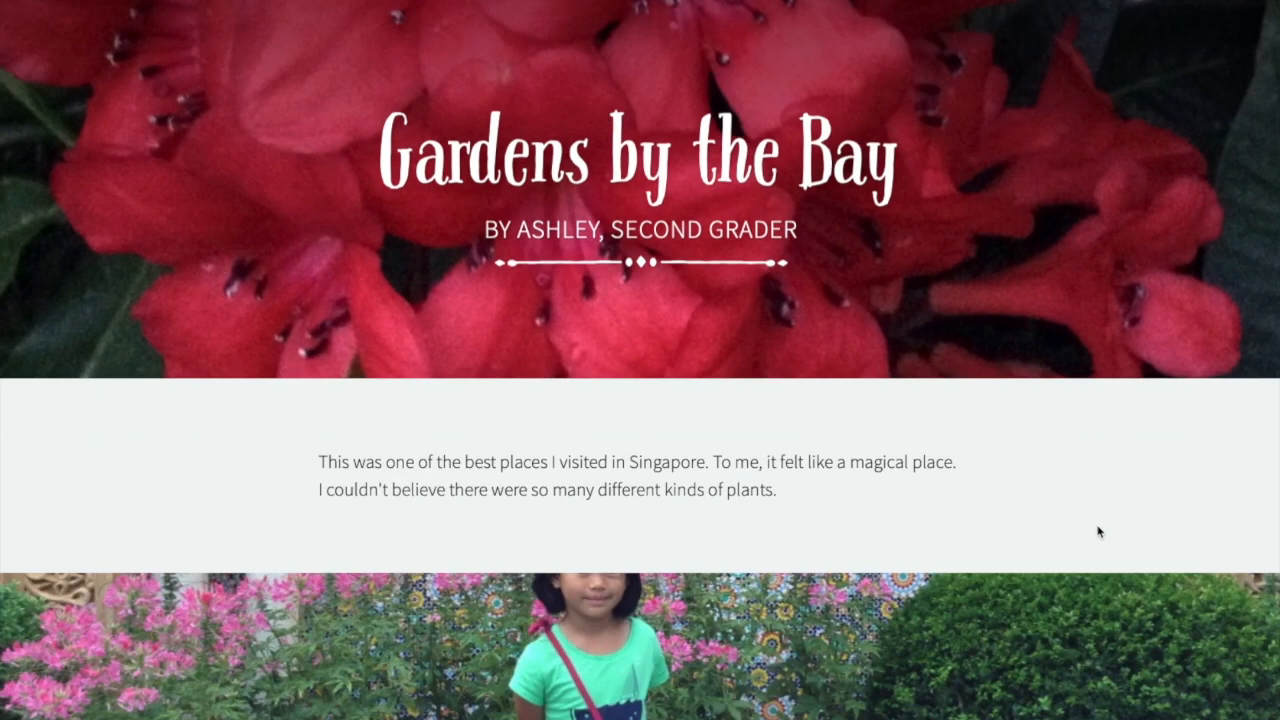
- Look through the "Gardens by the Bay" sample page, examining its photos, captions, photo grids and text sections
scroll(1097, 527, down, 5)
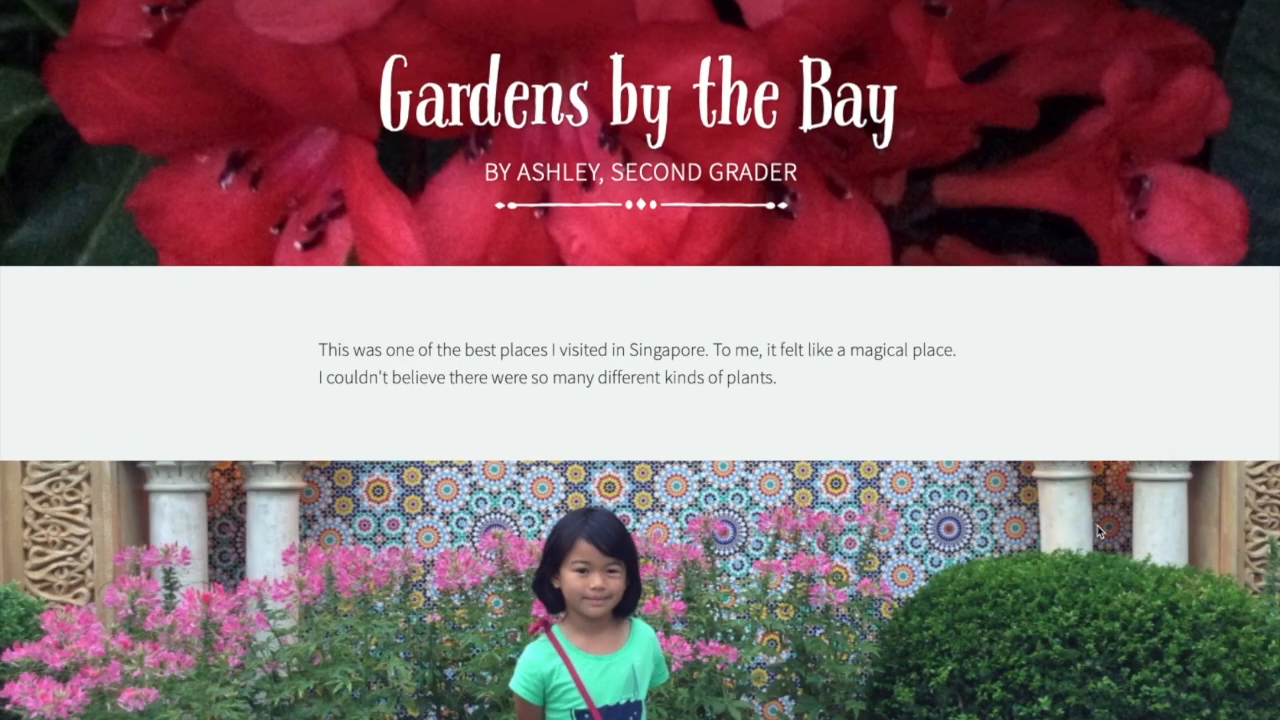
scroll(1097, 530, down, 5)
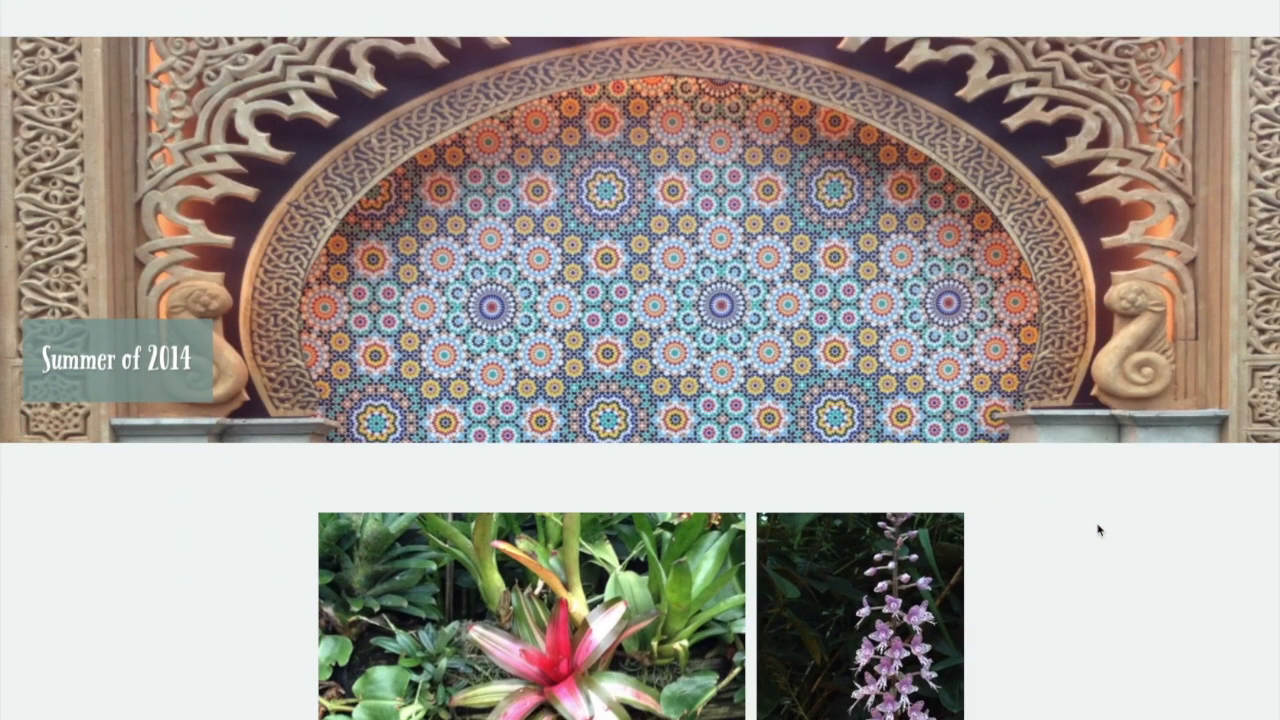
scroll(1097, 530, down, 8)
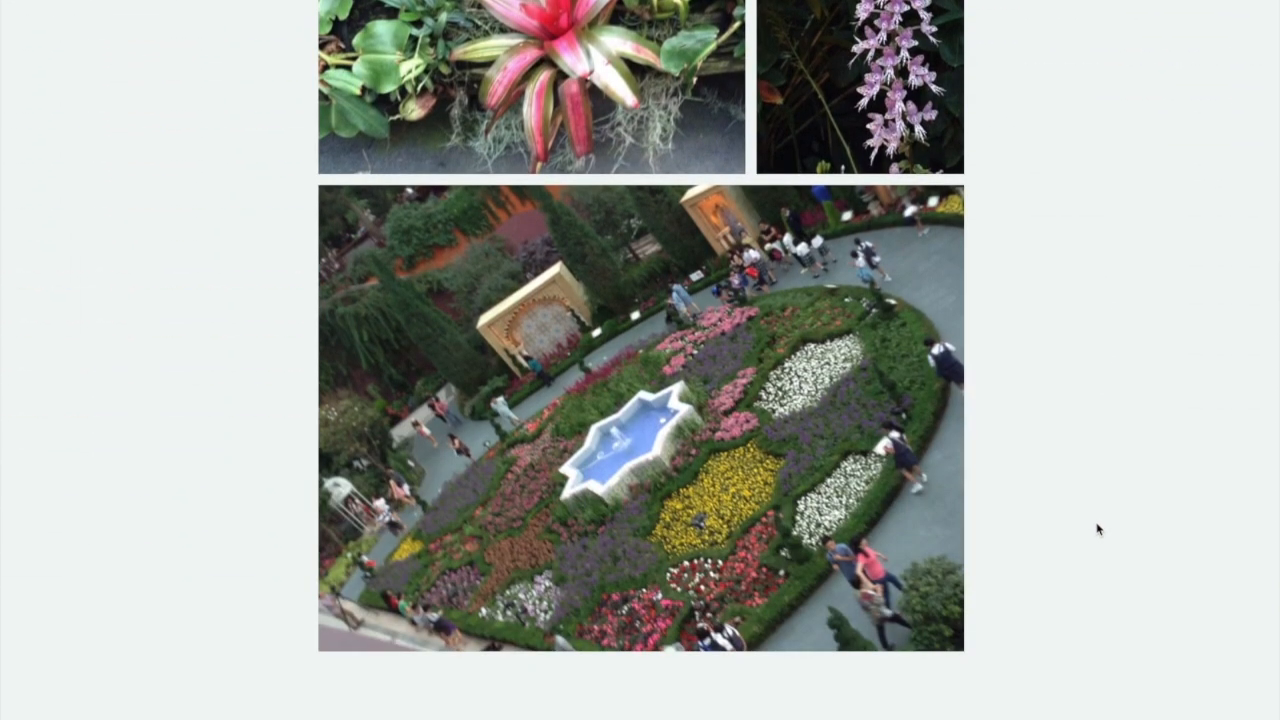
scroll(1097, 530, down, 7)
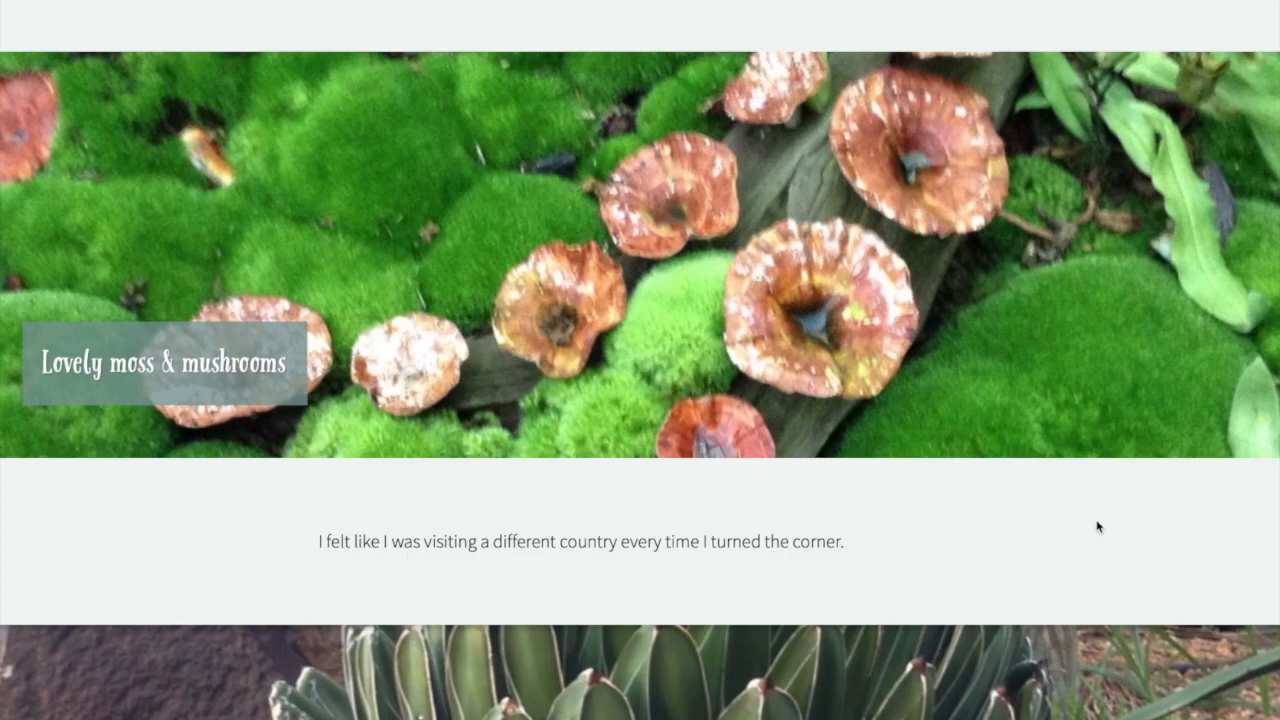
scroll(1097, 528, down, 5)
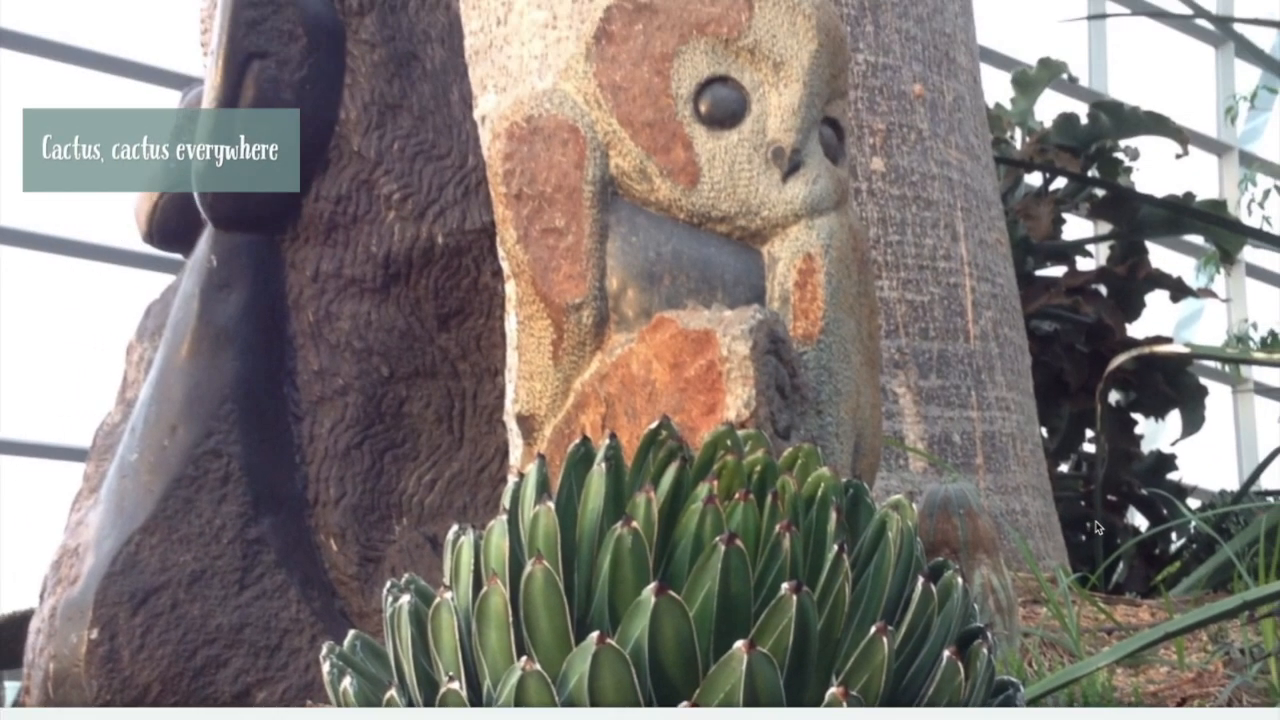
scroll(1097, 528, down, 7)
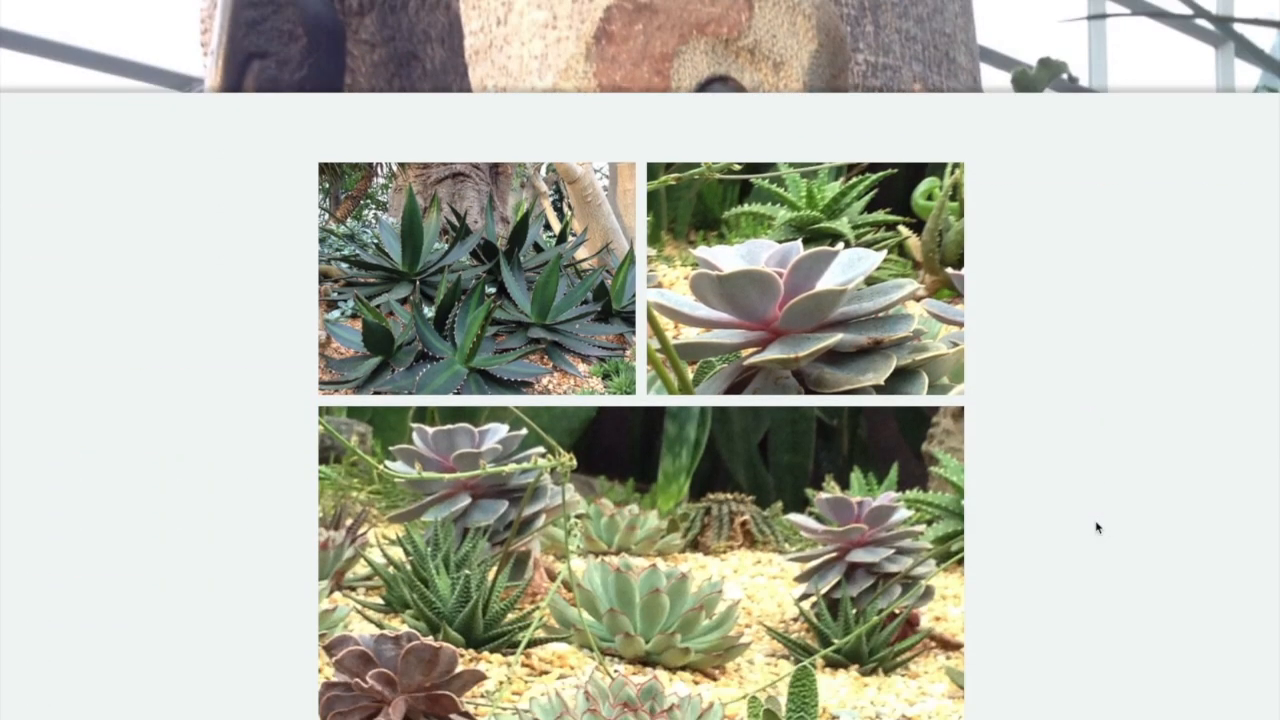
scroll(1097, 528, down, 7)
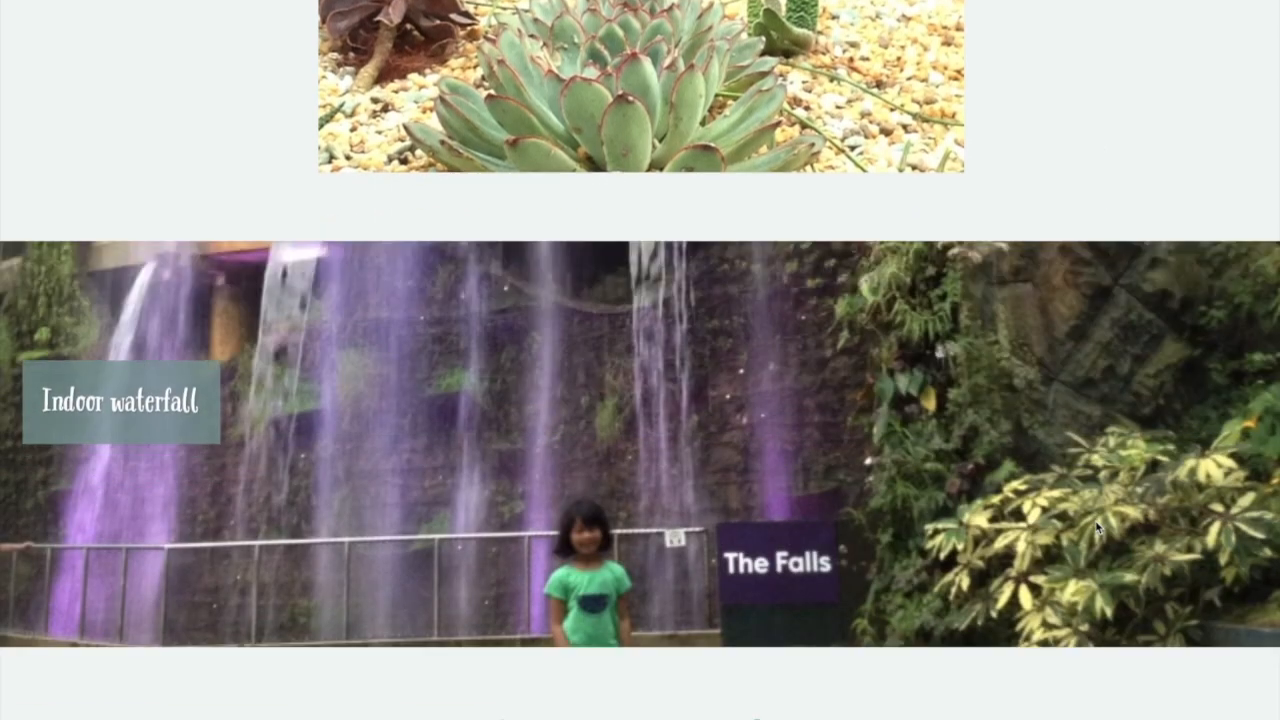
scroll(1097, 528, down, 6)
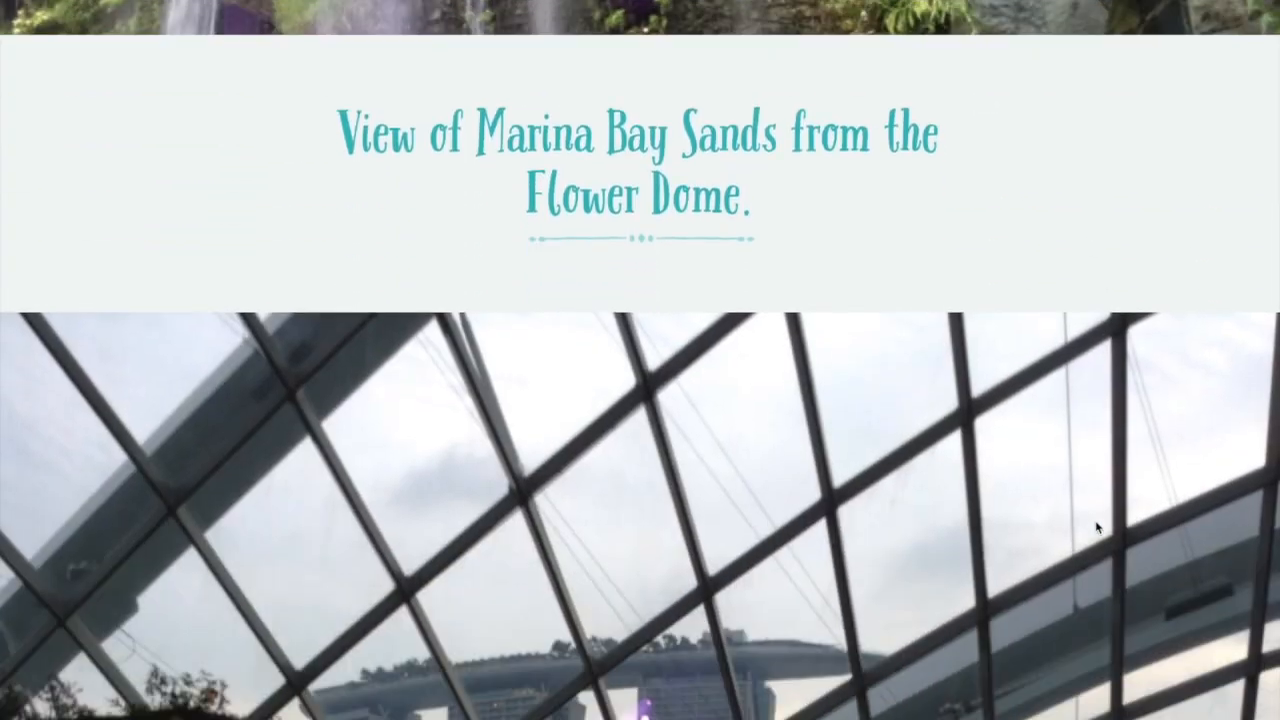
scroll(1097, 528, down, 6)
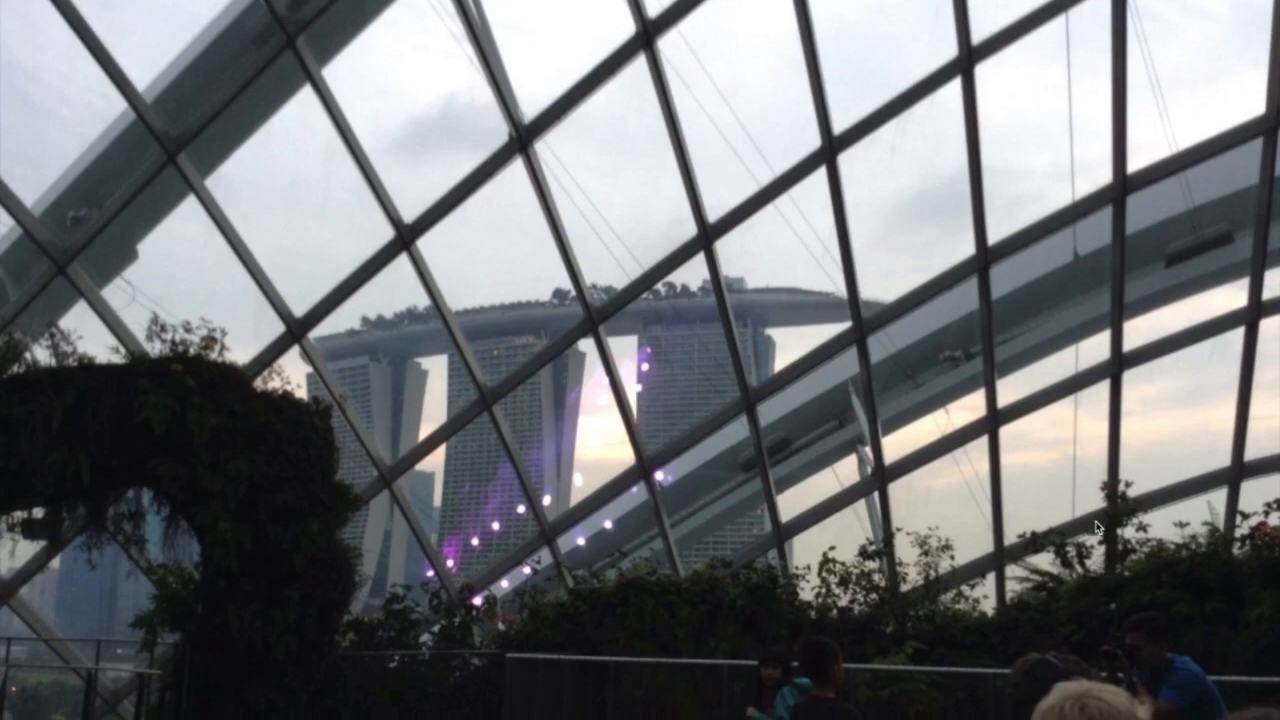
scroll(1097, 528, down, 5)
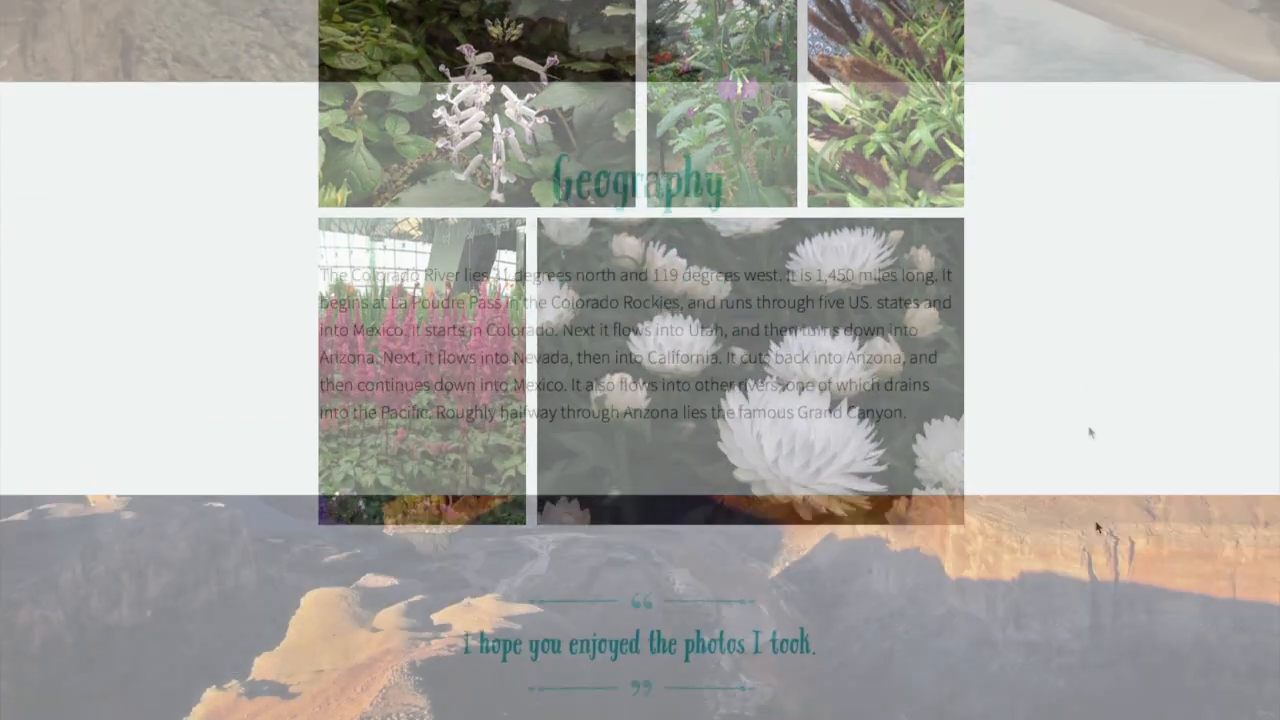
- Look through the sample page about the Colorado River, examining its report sections, captioned images and headings
scroll(1088, 431, down, 15)
scroll(1088, 436, down, 20)
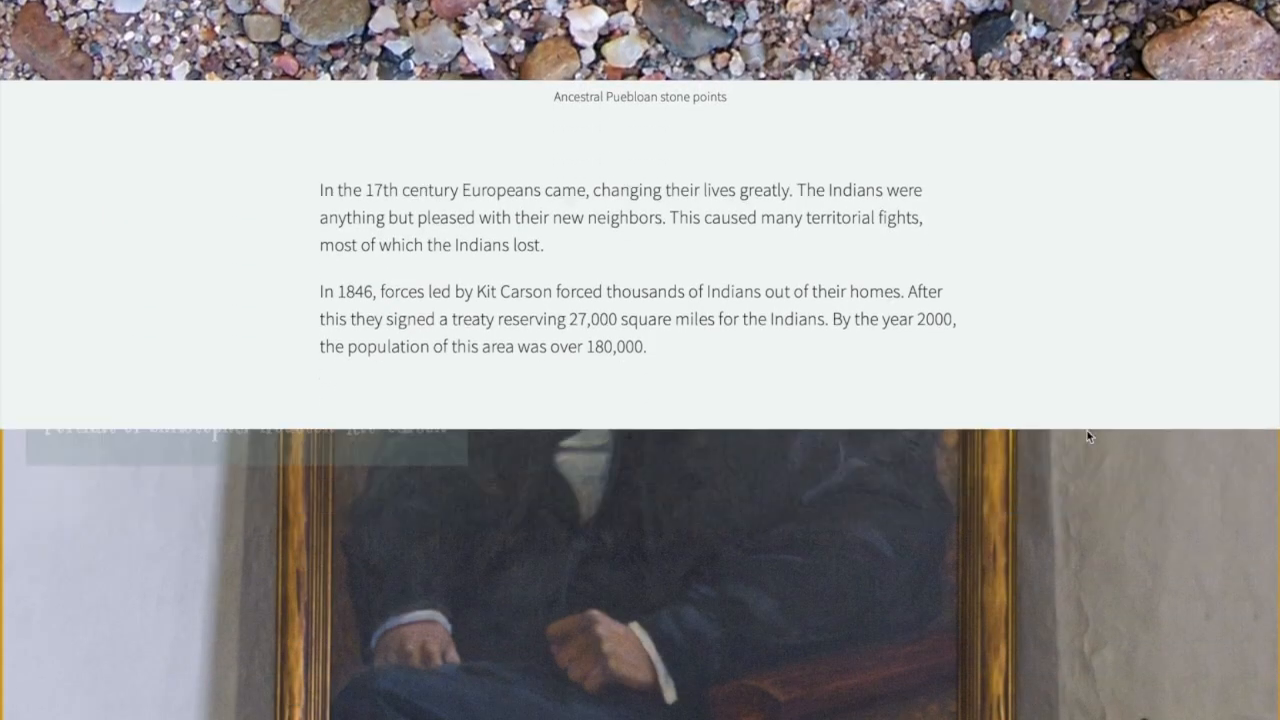
scroll(1088, 436, down, 20)
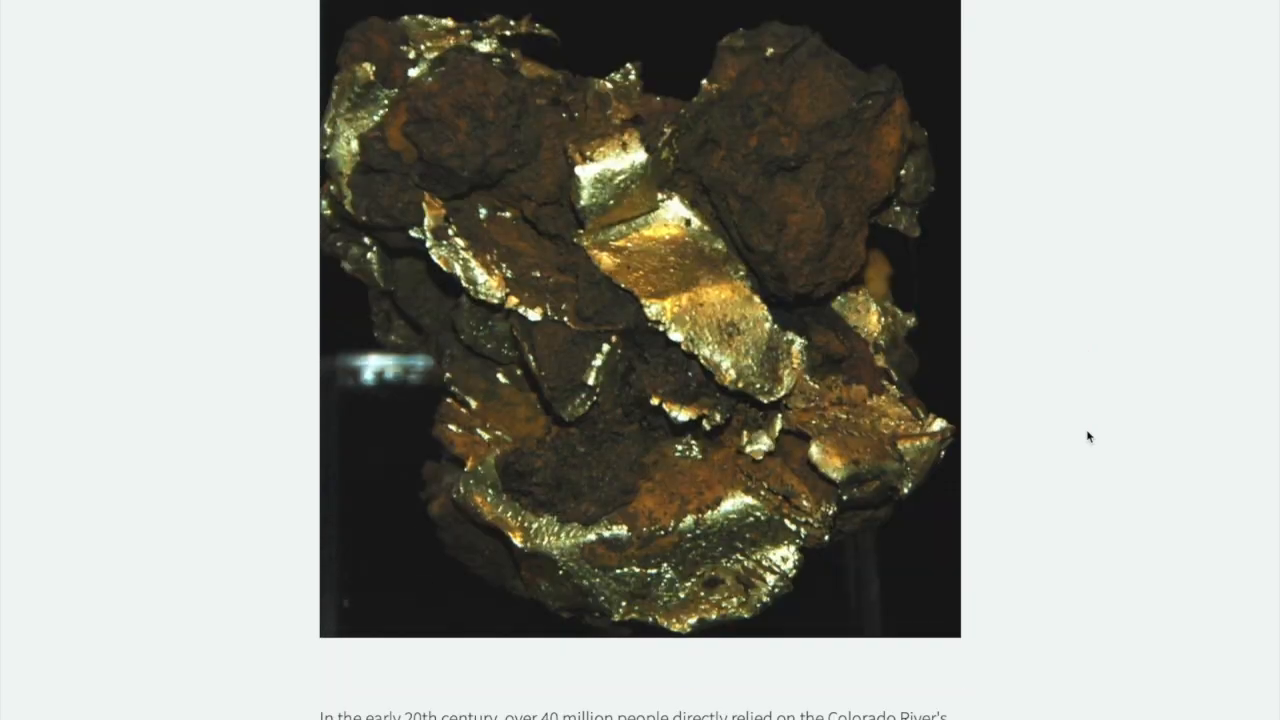
scroll(1088, 436, down, 15)
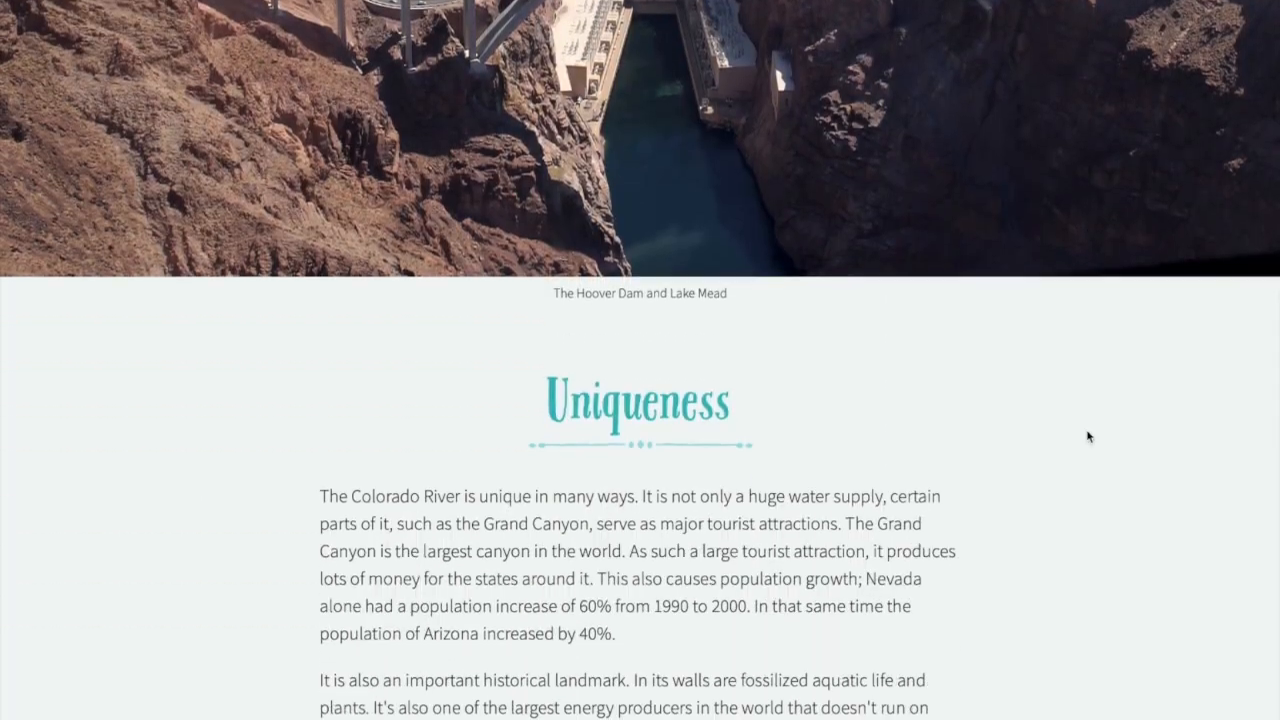
scroll(1088, 436, down, 15)
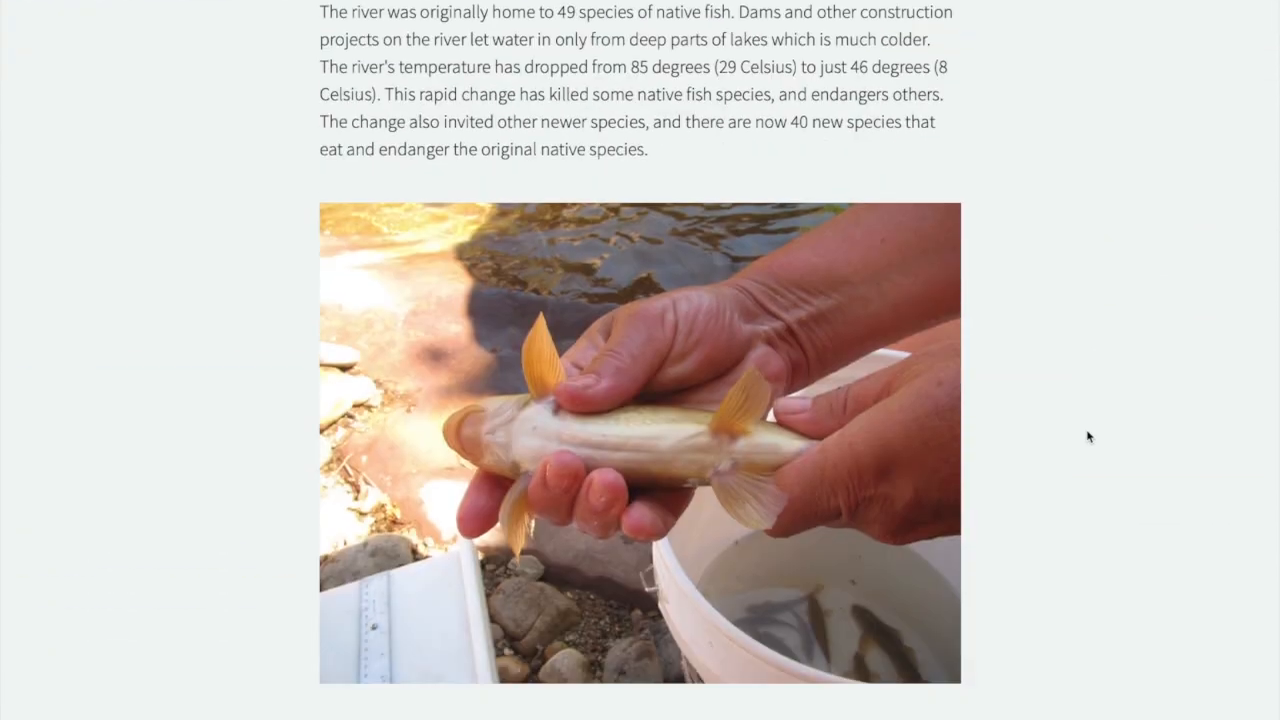
scroll(1088, 436, down, 10)
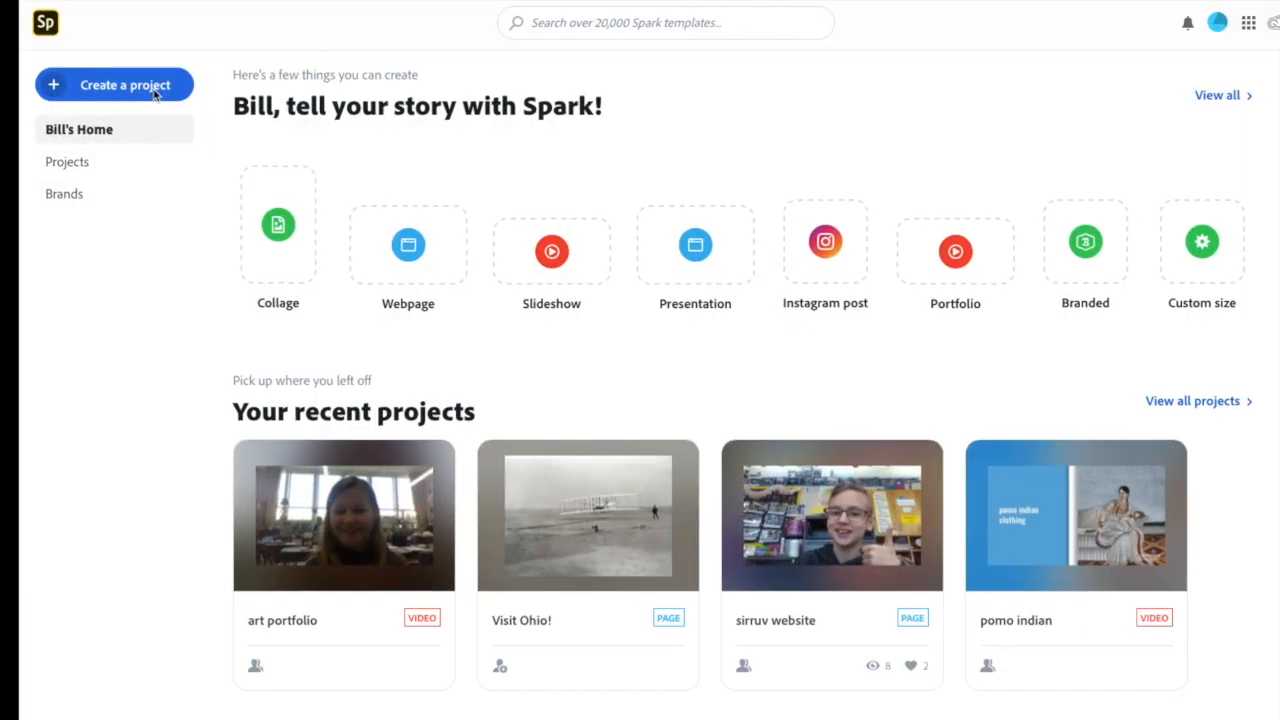
- Create a new web page project titled "Welcome to Ohio!" with the subtitle "BIRTHPLACE OF AVIATION"
click(153, 92)
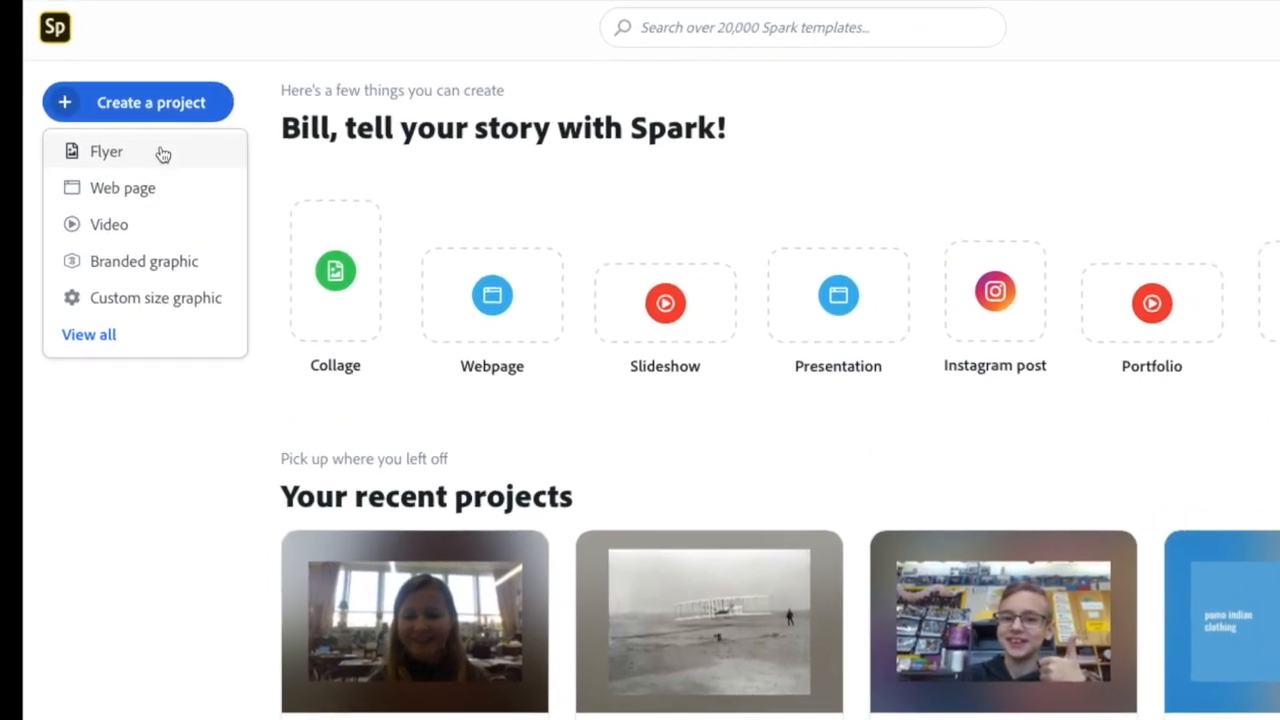
click(152, 211)
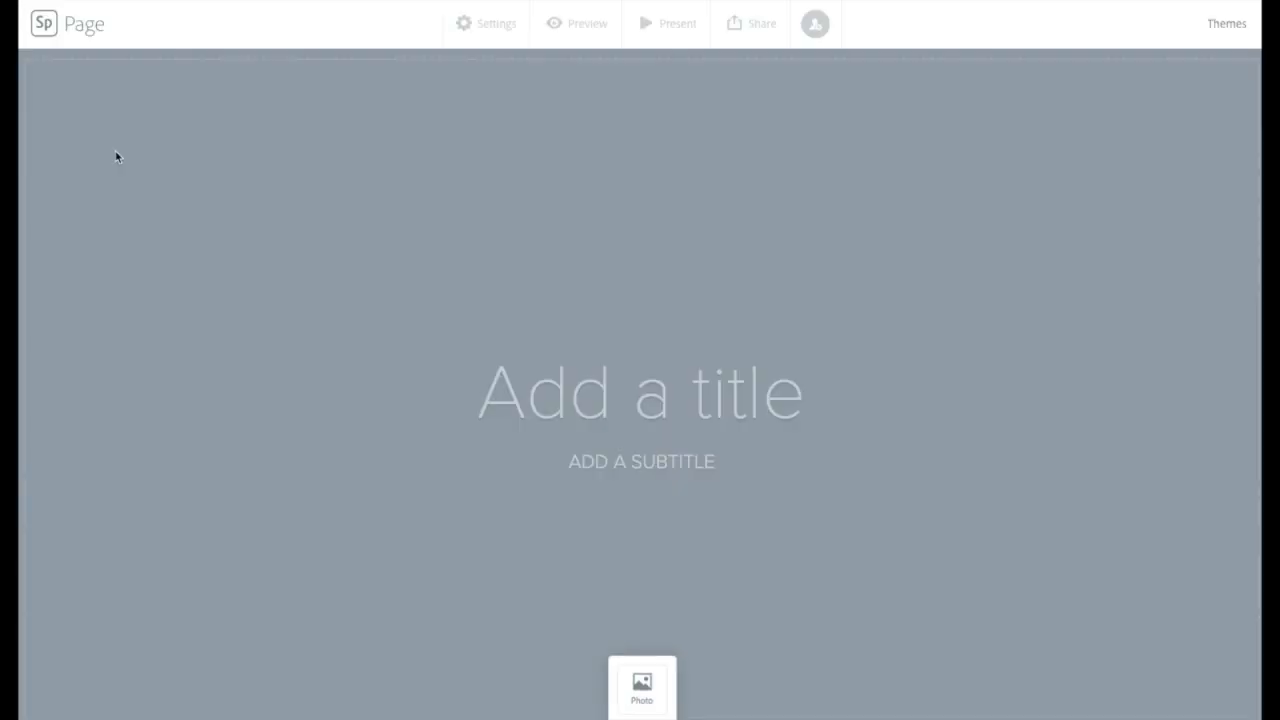
click(661, 395)
text(Wel)
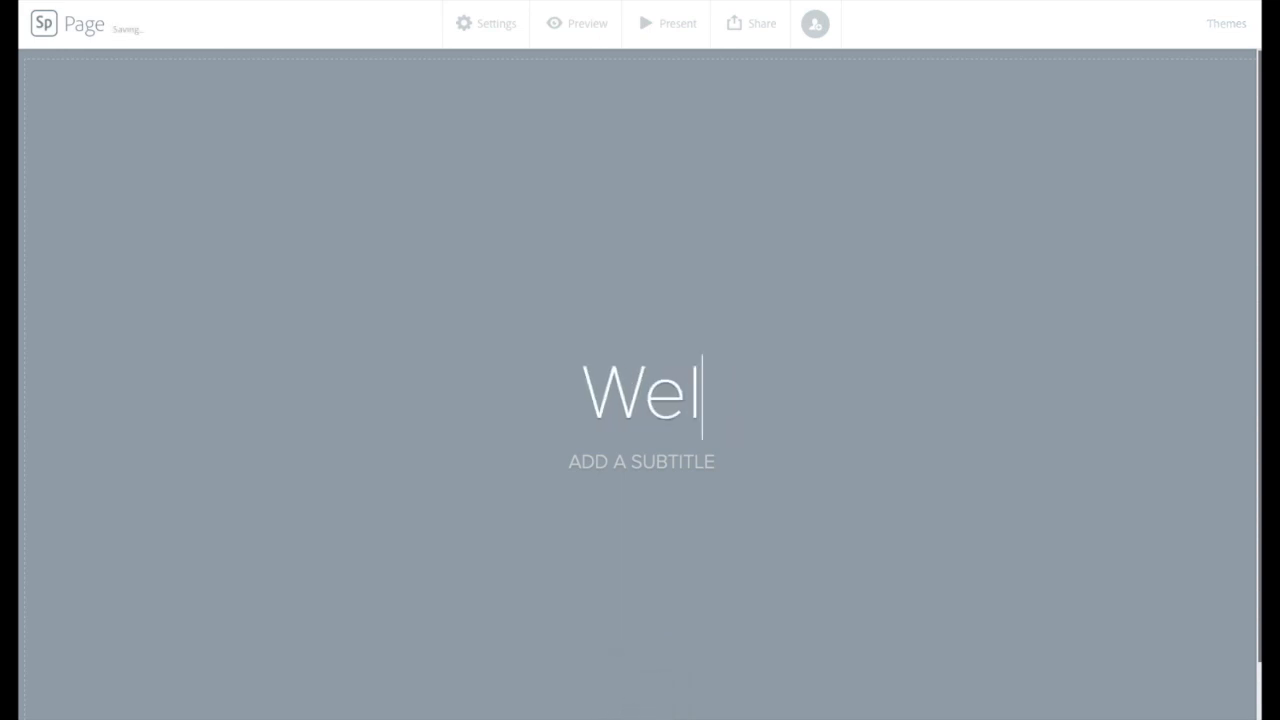
text(come to Ohio!)
key(Tab)
text(BIRTHPLACE OF AVIATION)
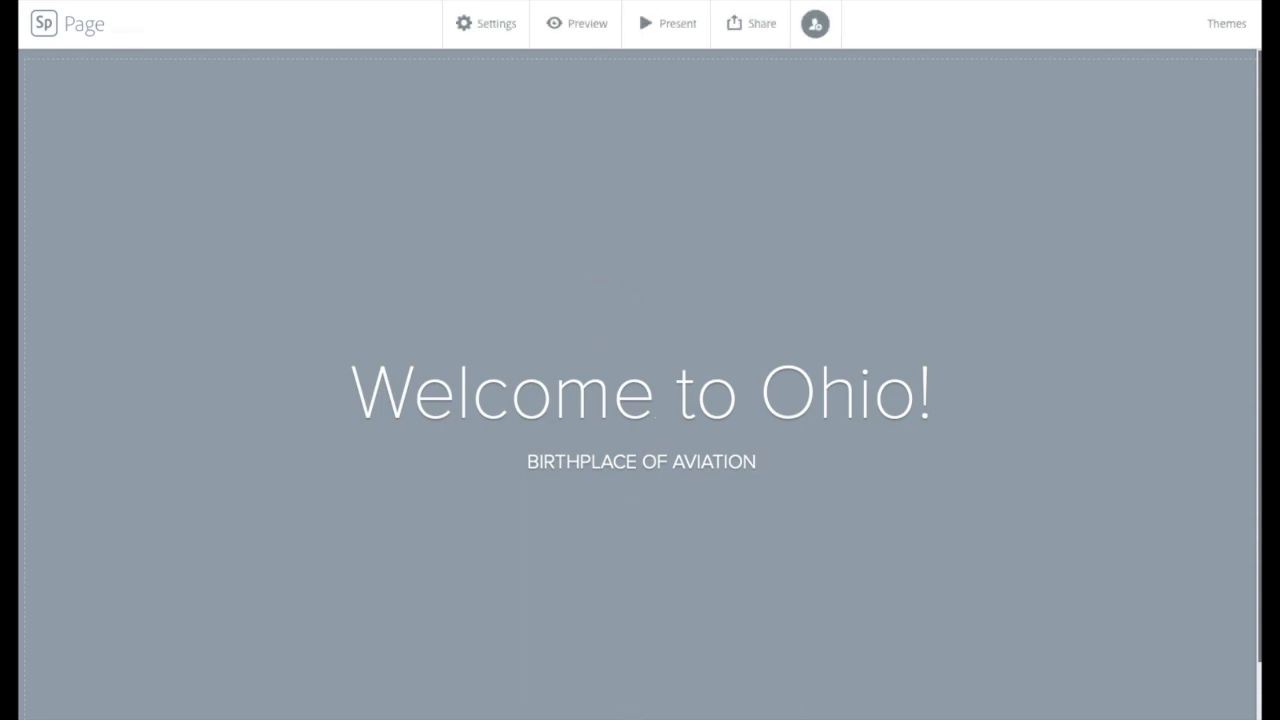
- Search the free photos for "biplane" and set the picture of two biplanes against an orange sky as the title background
click(644, 684)
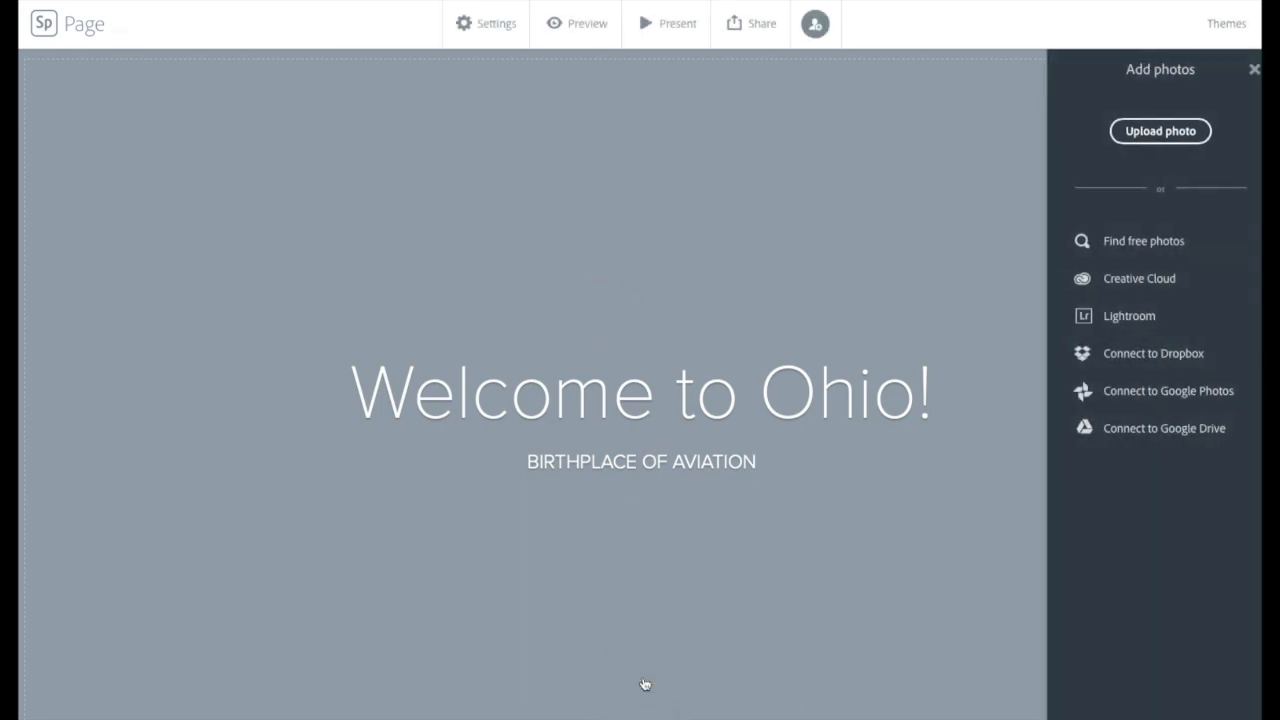
click(1138, 243)
text(biplane)
key(Return)
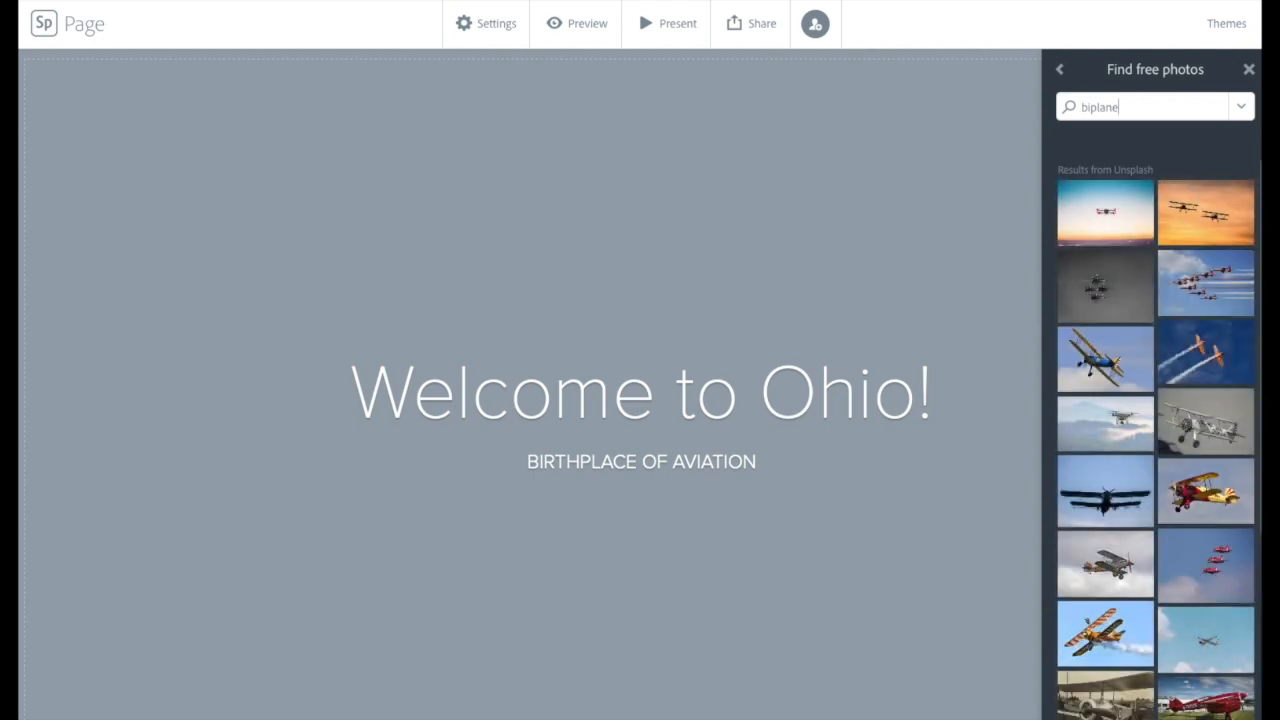
click(1207, 224)
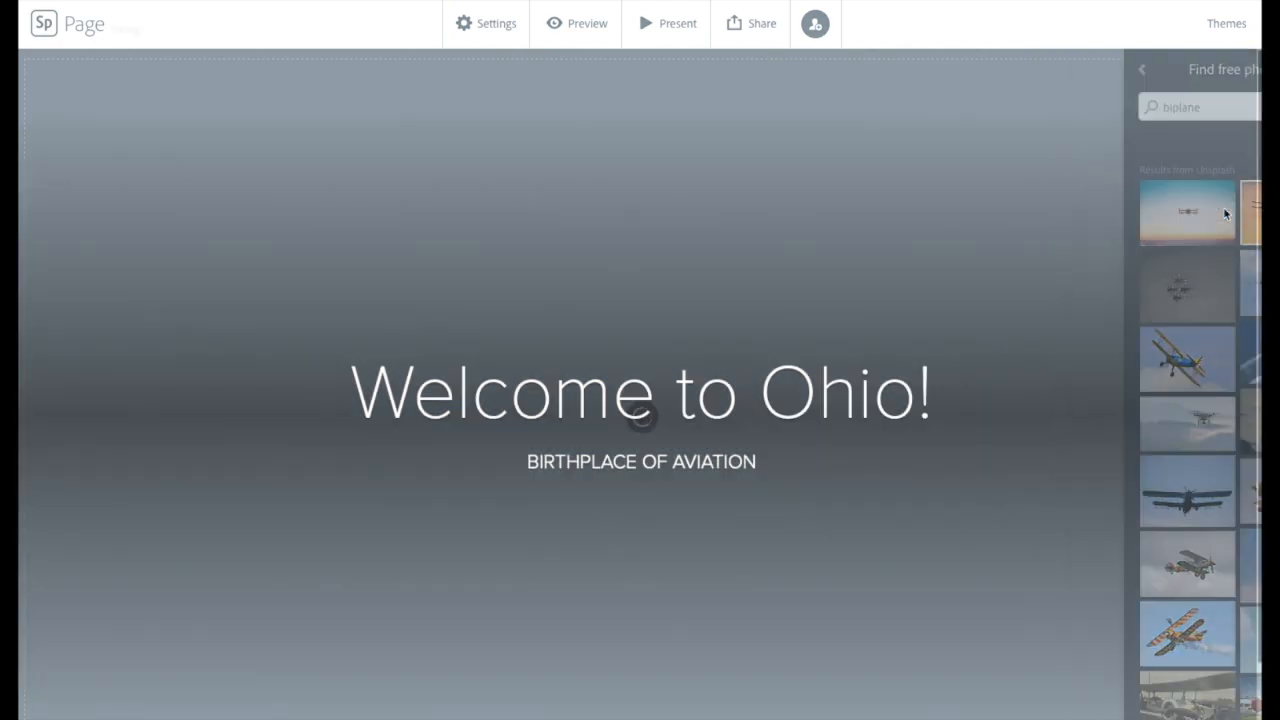
- Add a text section below the title with the paragraph beginning "In 2003, Congress officially declared Ohio as the "birthplace of aviation" over North Carolina"
scroll(530, 456, down, 2)
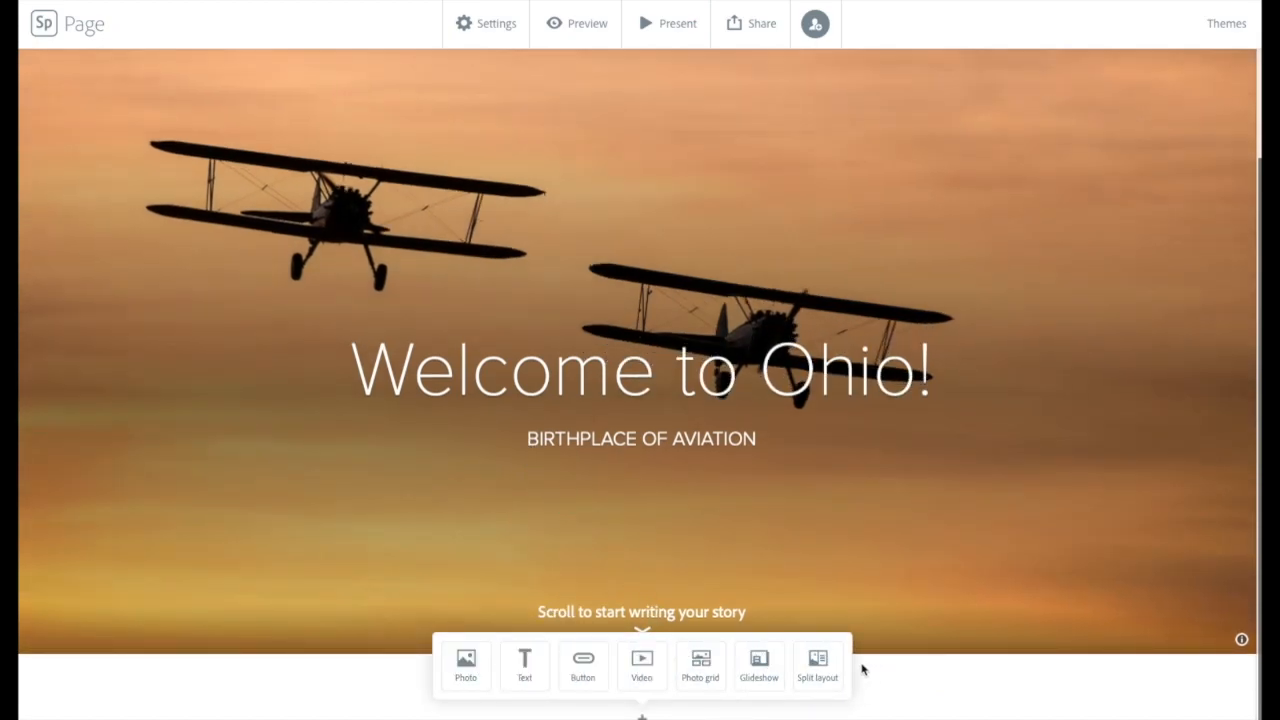
click(524, 665)
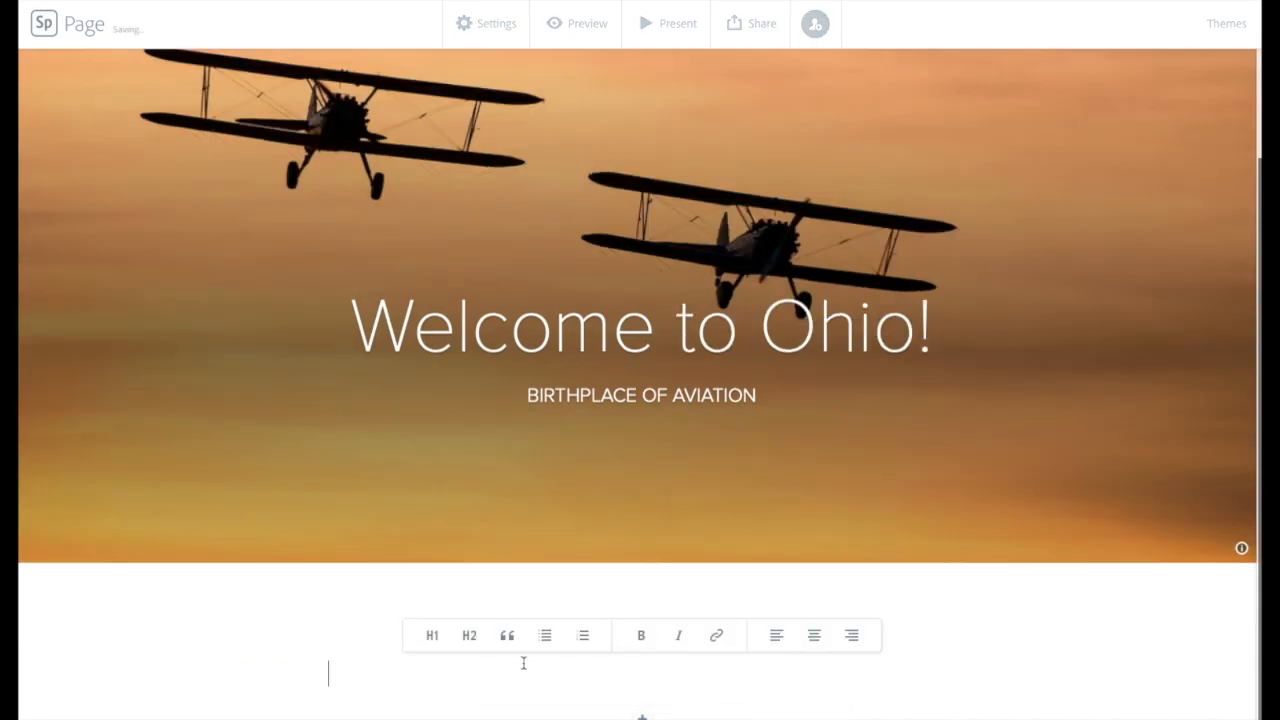
text(In 2003, Congress officially declared Ohio as the "birthplace of aviation" over North Carolina, because Dayton was the home of Wilbur and Orville Wright, who were credited in inventing and flying the first aircraft. Historians believe the Wright Brothers conducted research, drew up design plans, and created their aircraft inside their bicycle shop on the west side of Dayton. All Ohio license plates now display the words "birthplace of aviation." For more on the Wright Brothers, click here.)
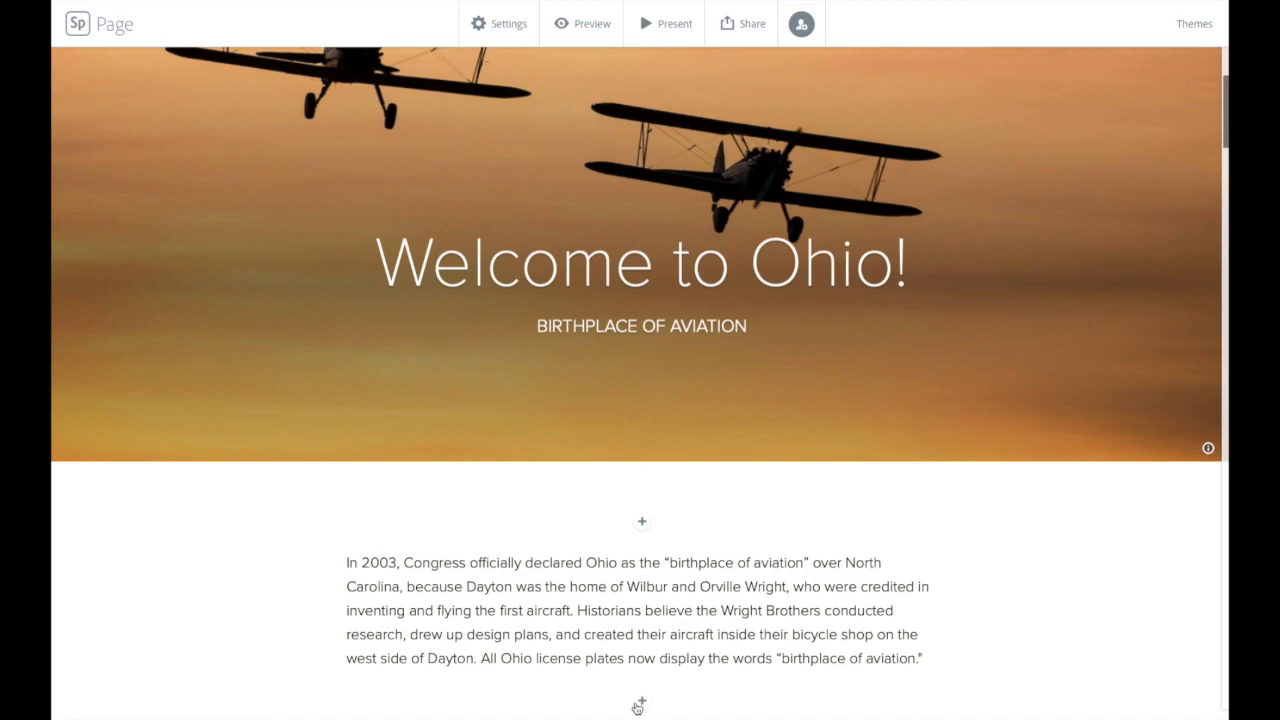
- Upload the Wright Bros photo below the paragraph and caption it "This is a photo of the Wright Brothers testing their plane in 1902."
click(641, 703)
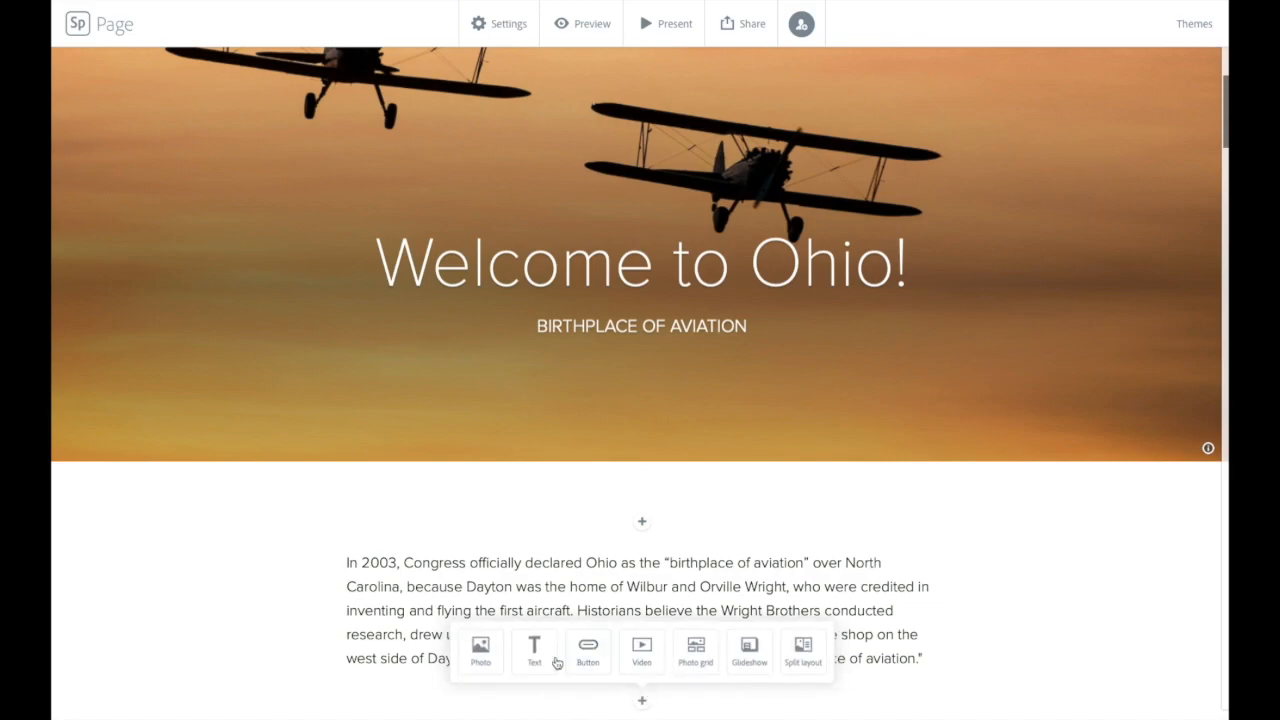
click(481, 652)
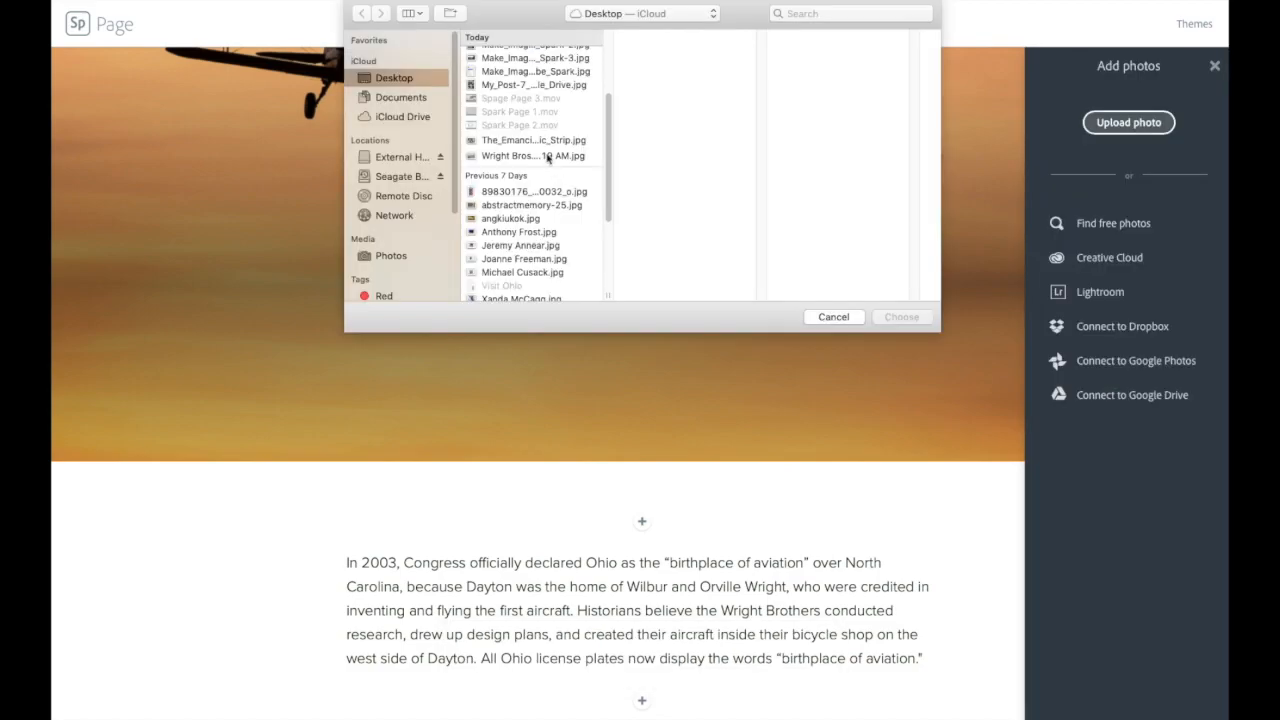
click(547, 157)
click(899, 317)
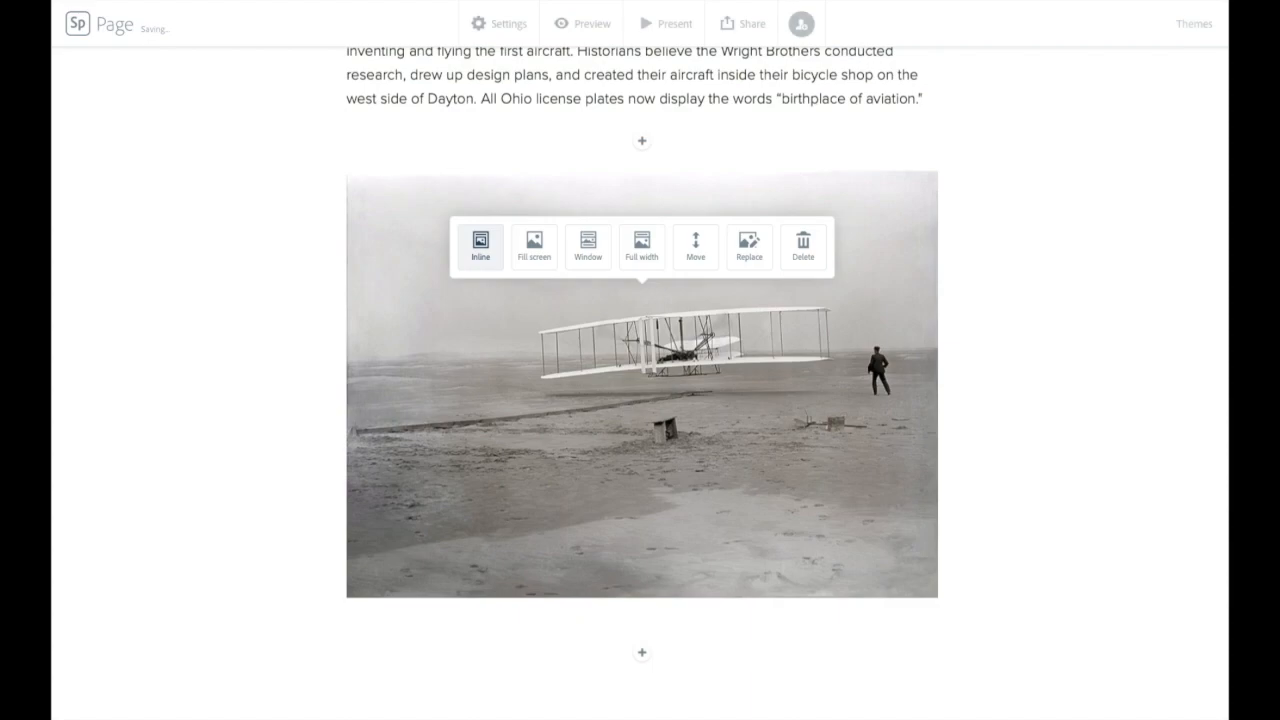
click(642, 653)
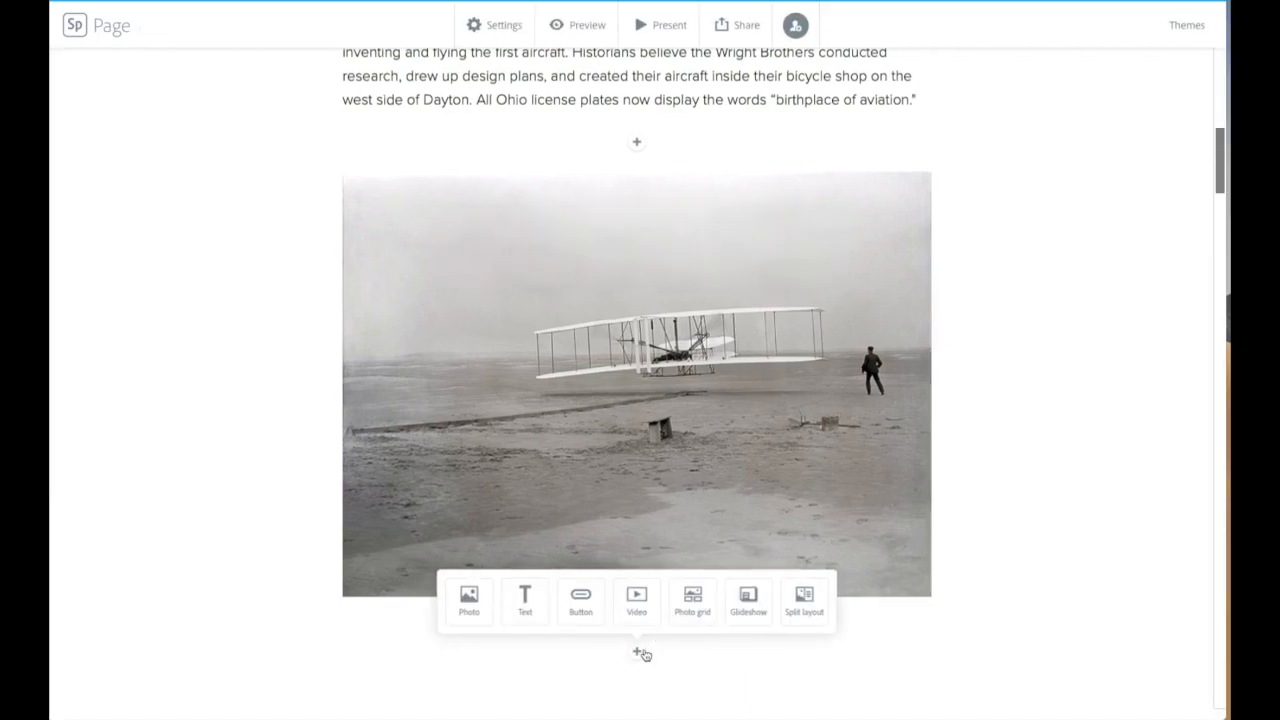
click(530, 600)
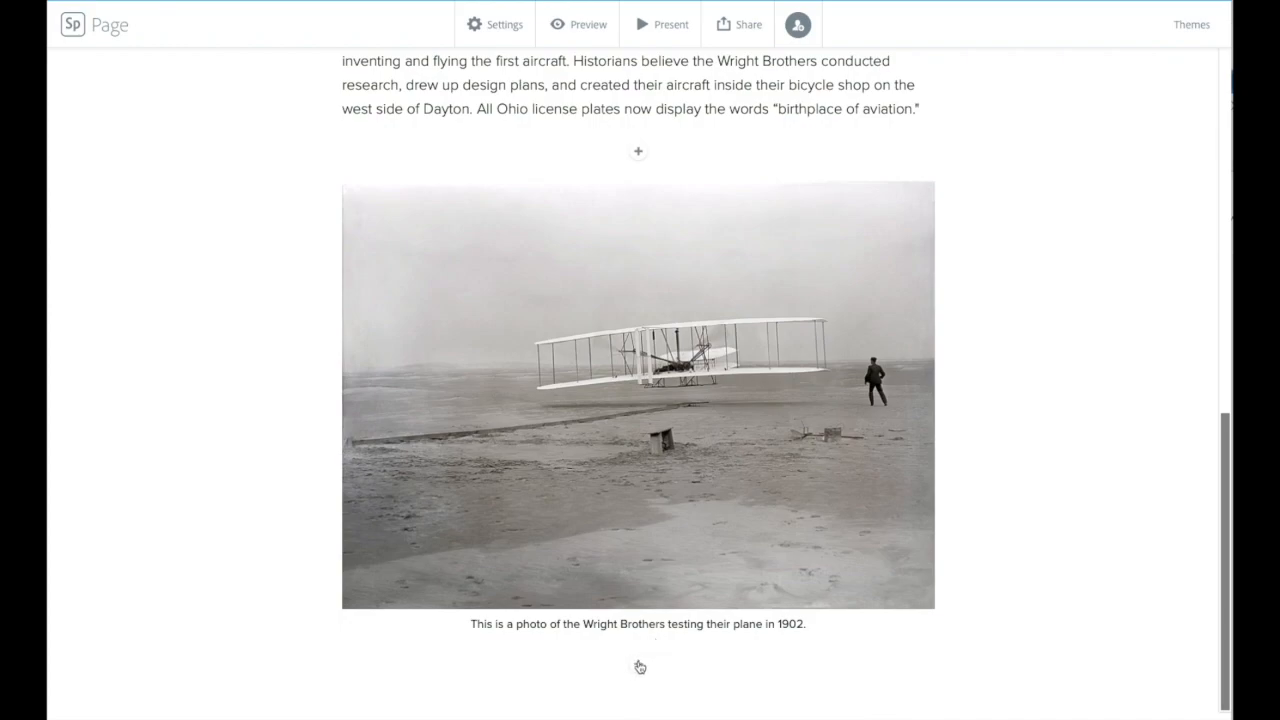
- Upload Ohio Map.png below the plane photo and add the caption about Ohio's borders, size and capital, beginning "Ohio is bordered by Lake Erie to the north"
click(638, 667)
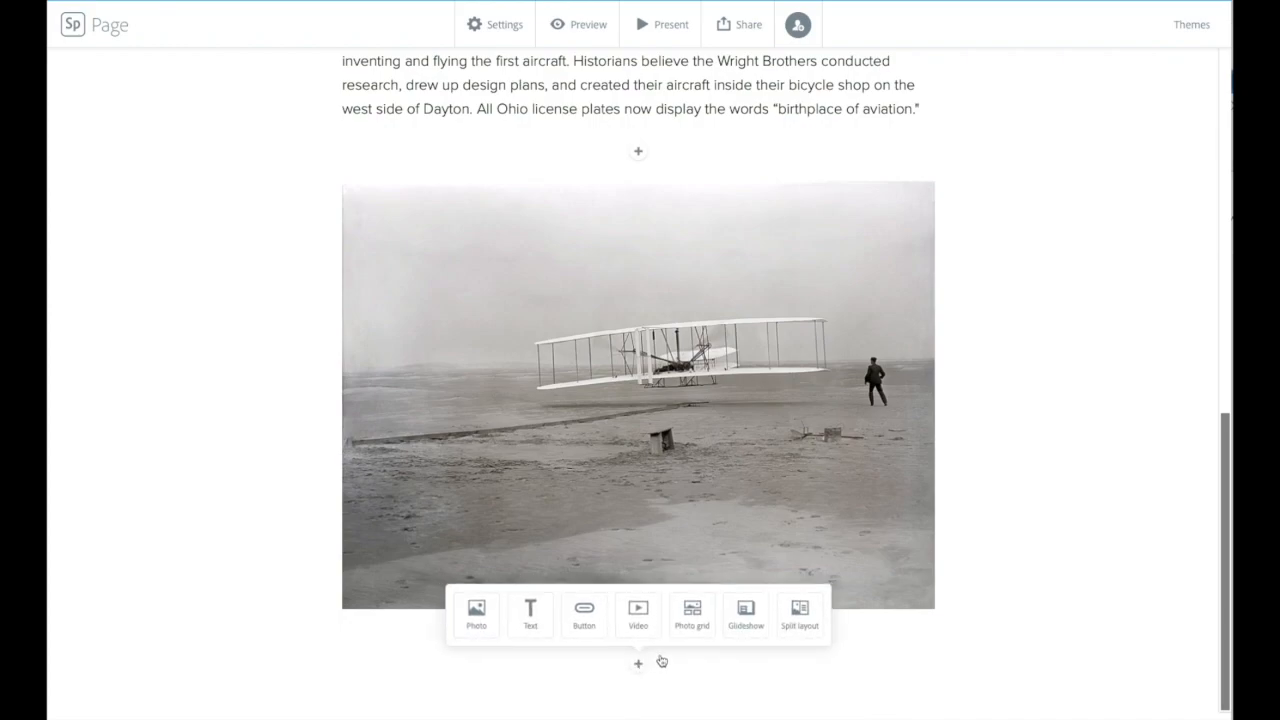
click(482, 618)
click(1122, 124)
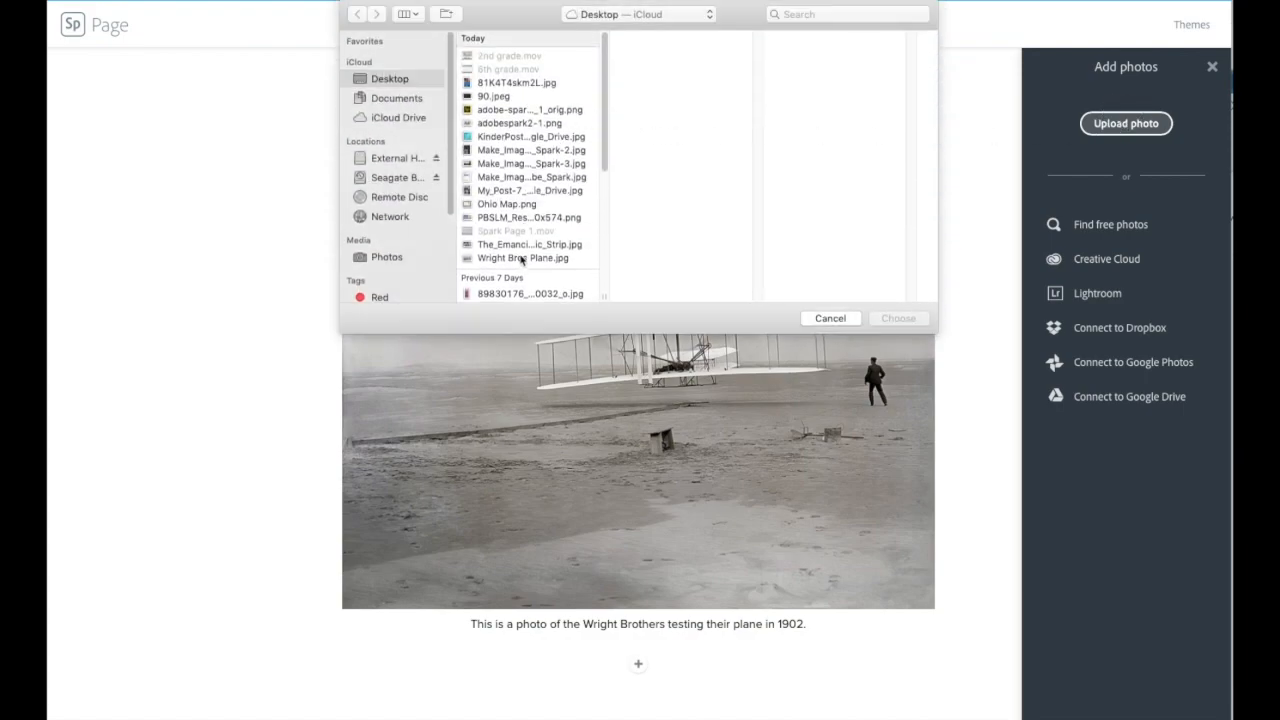
double_click(512, 204)
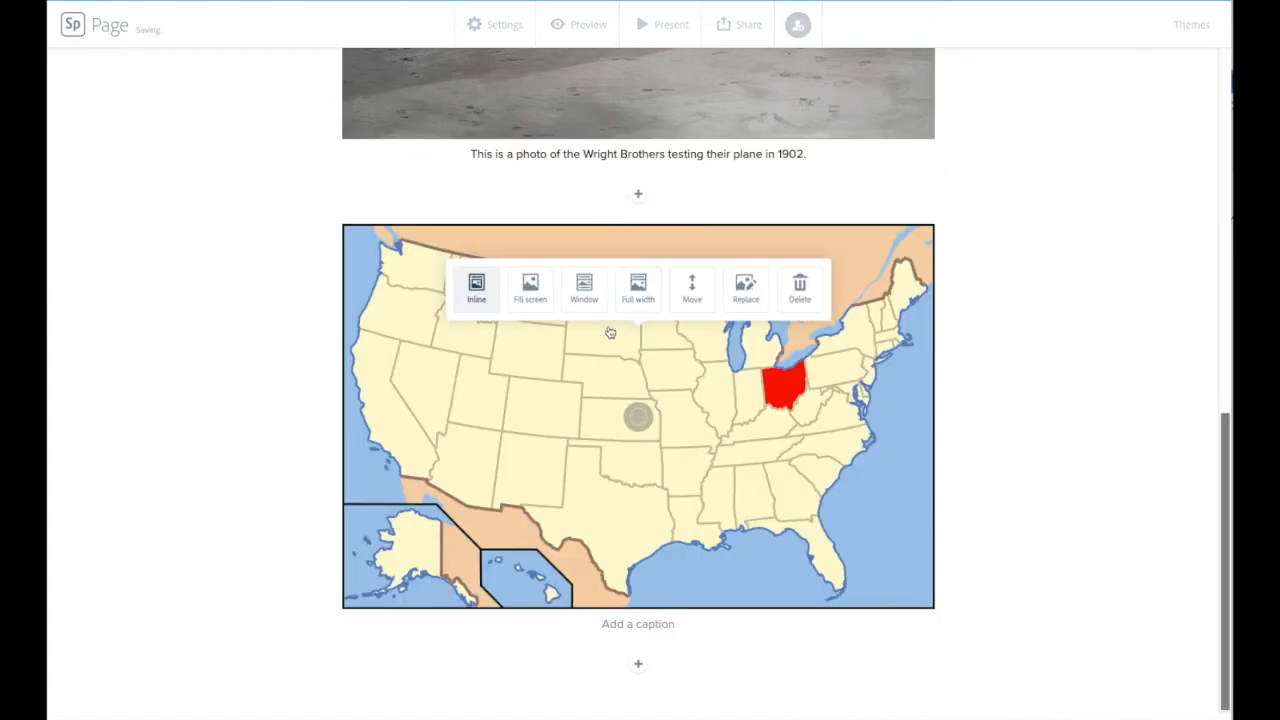
click(659, 644)
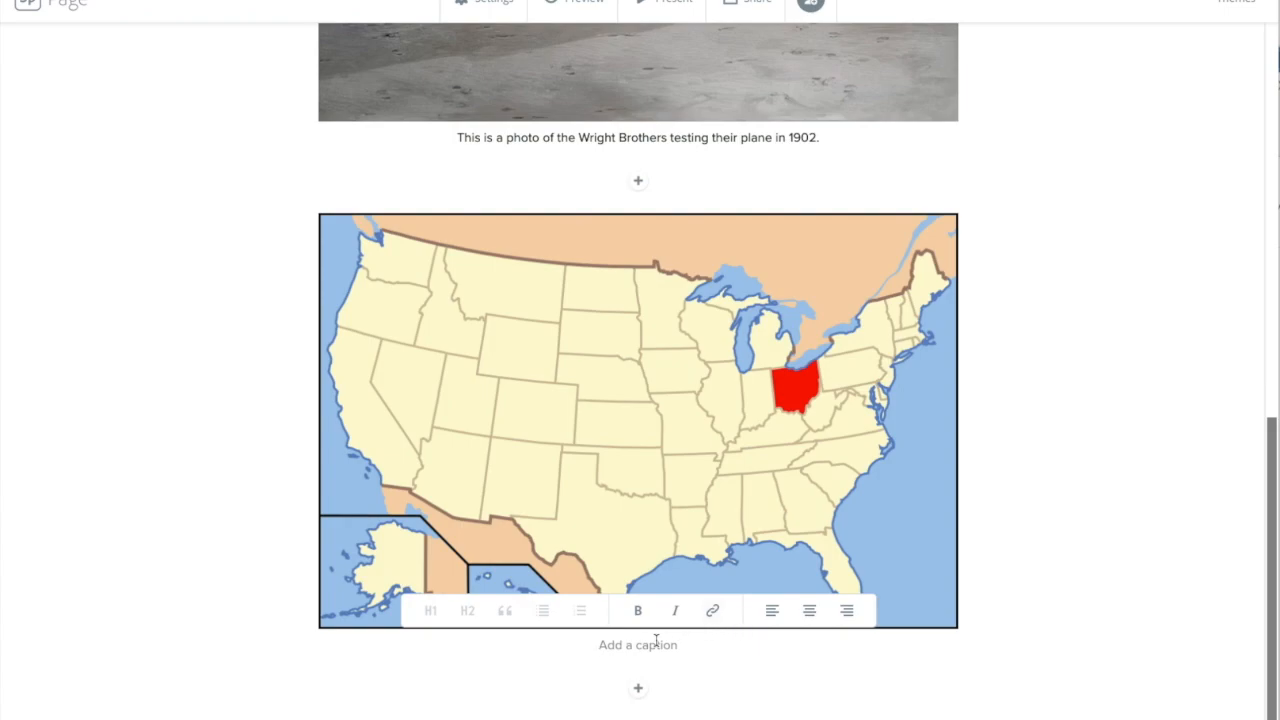
text(Ohio is bordered by Lake Erie to the north, Pennsylvania to the east, West Virginia to the southeast, Kentucky to the southwest, Indiana to the west, and Michigan to the northwest. Of the fifty states, it is the 34th largest by area, the seventh most populous, and the tenth most densely populated. The state's capital and largest city is Columbus.)
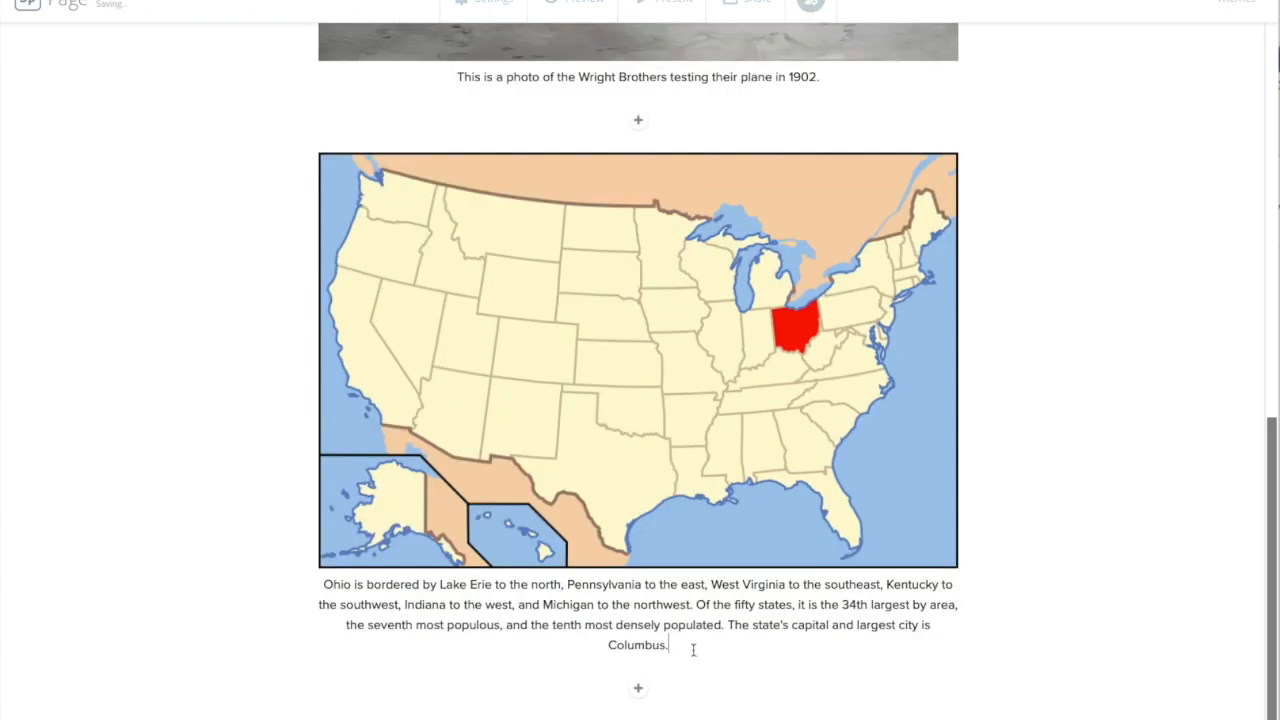
- Start a glideshow below the map, search the free photos for "astronaut" and add the picture of the astronaut saluting beside the American flag
click(639, 689)
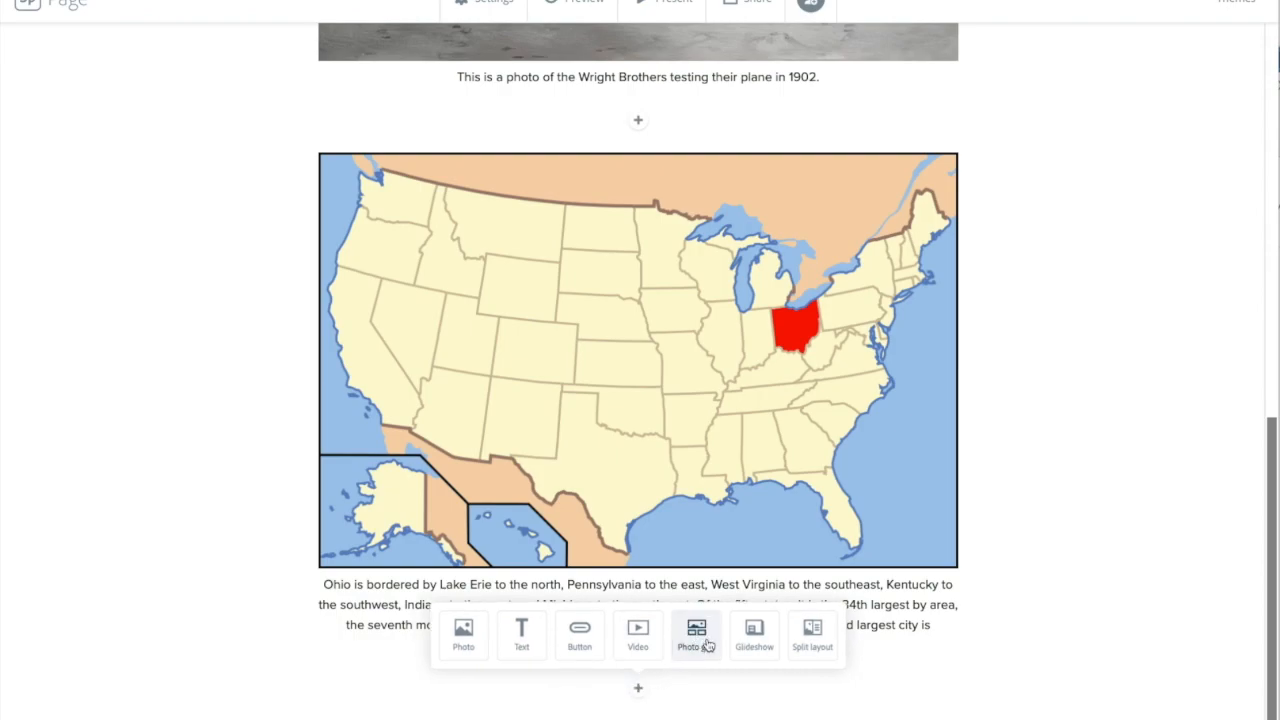
click(770, 645)
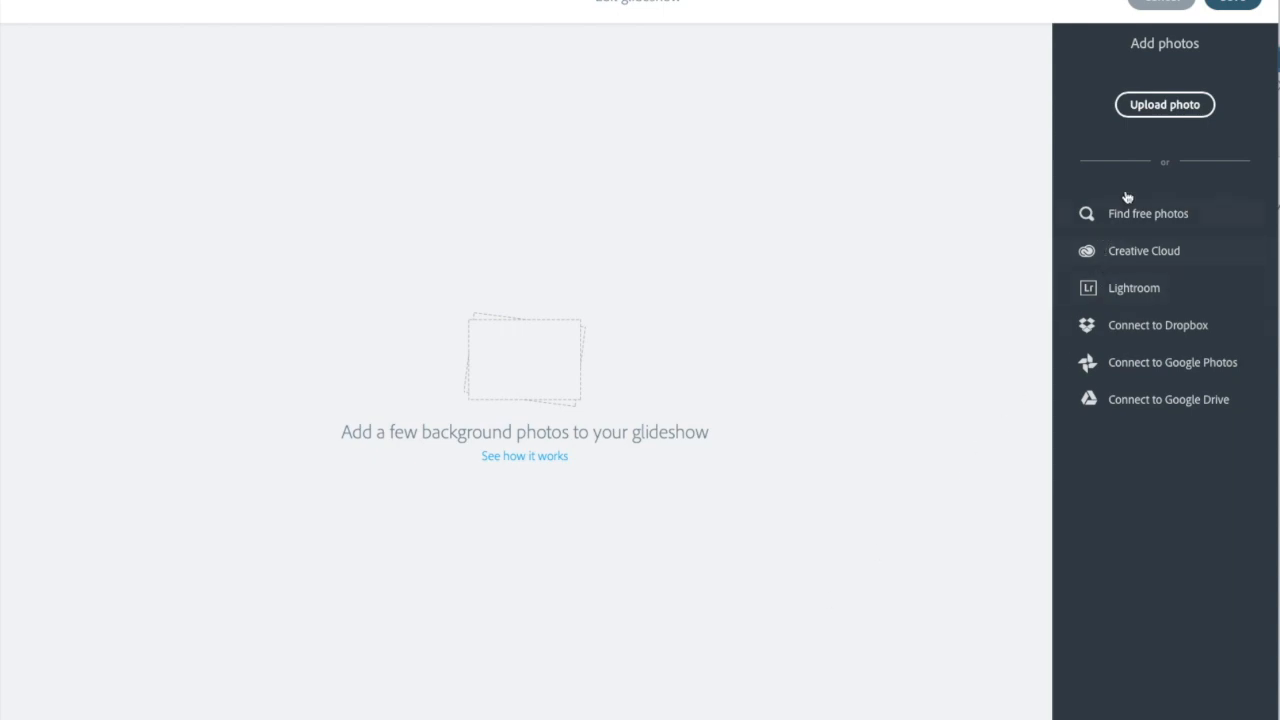
click(1158, 214)
drag(1134, 80, 1071, 76)
text(astronaut)
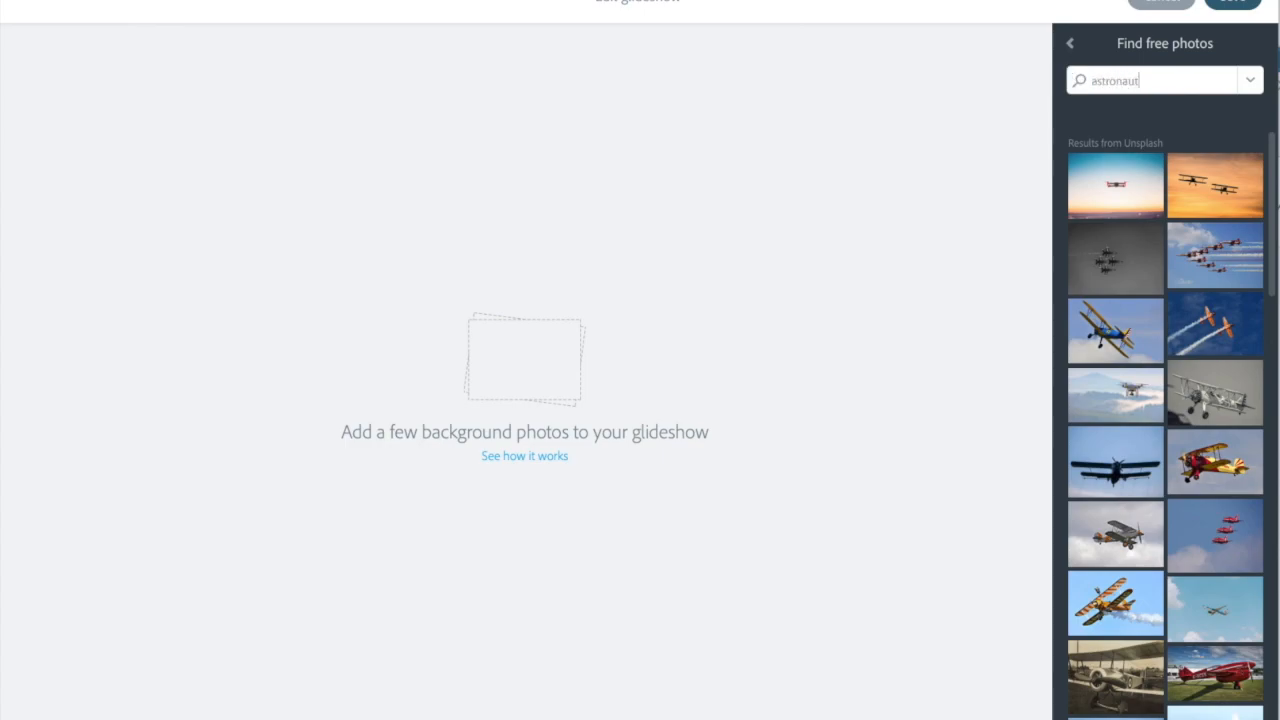
key(Return)
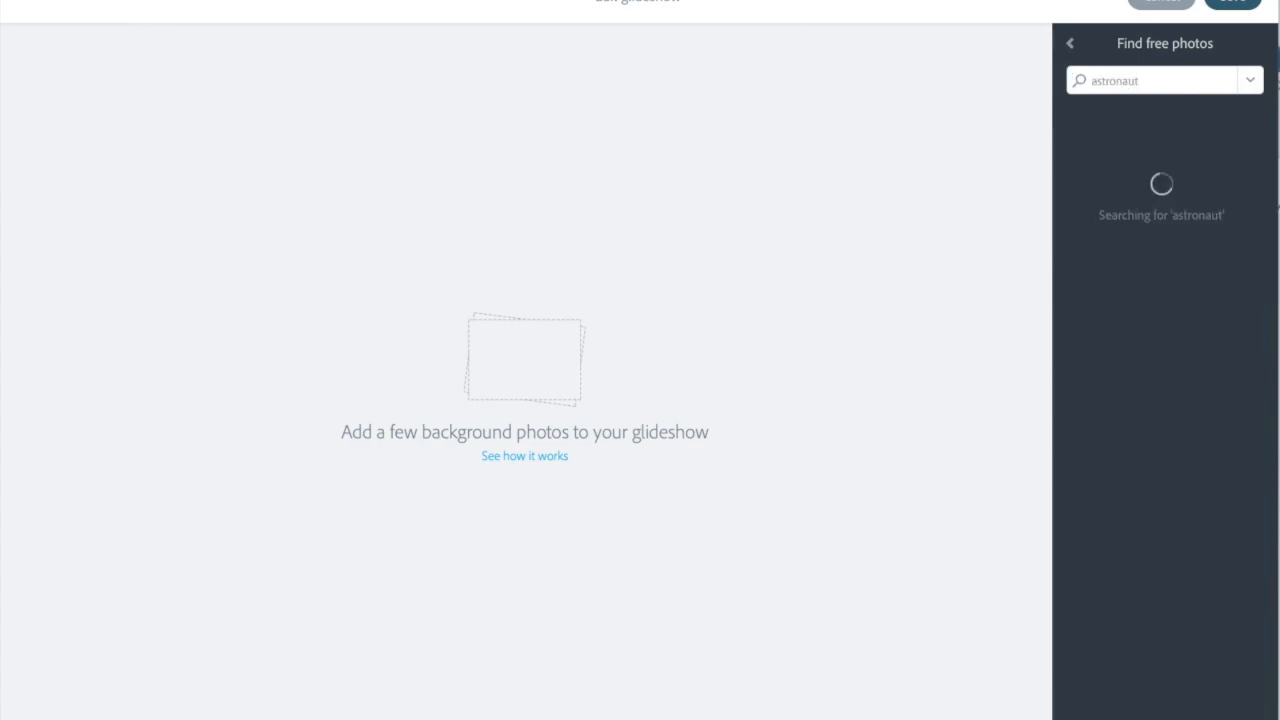
drag(1215, 270, 524, 291)
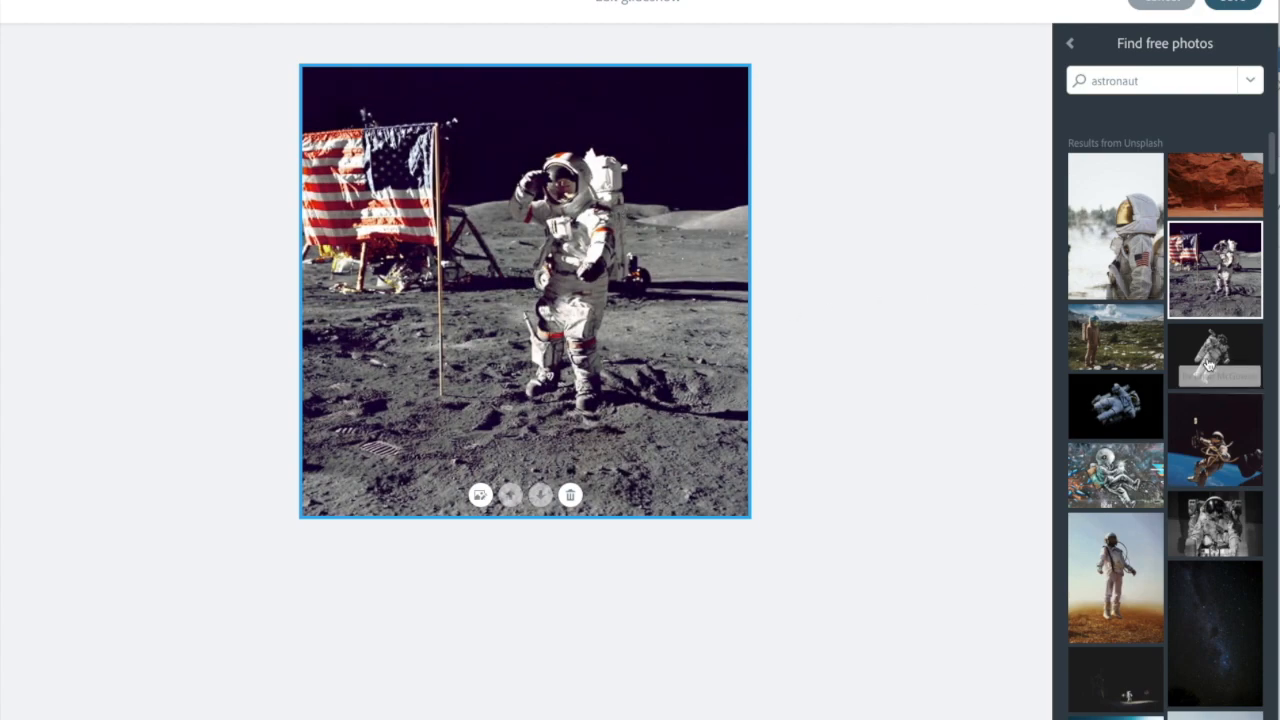
- Add the photos of the astronaut standing on the moon and the pilot in the orange suit, and save the glideshow
scroll(1205, 370, down, 8)
scroll(1205, 370, down, 5)
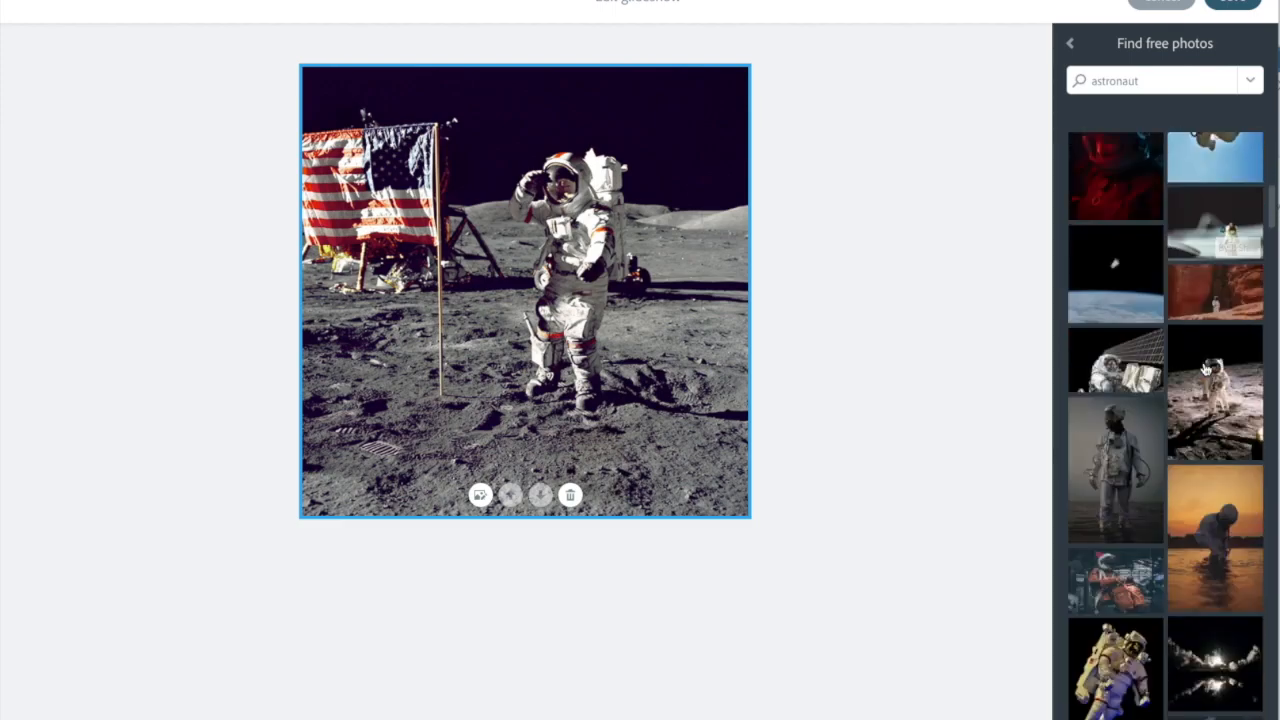
click(1207, 368)
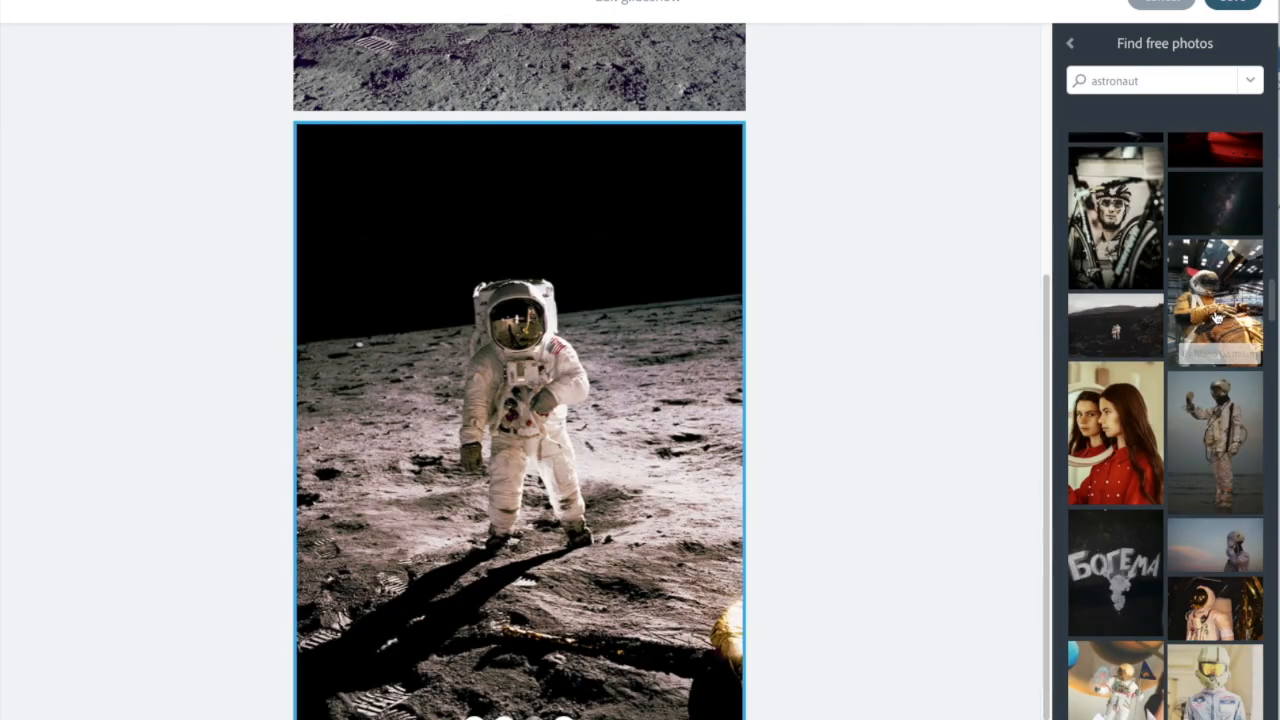
click(1216, 318)
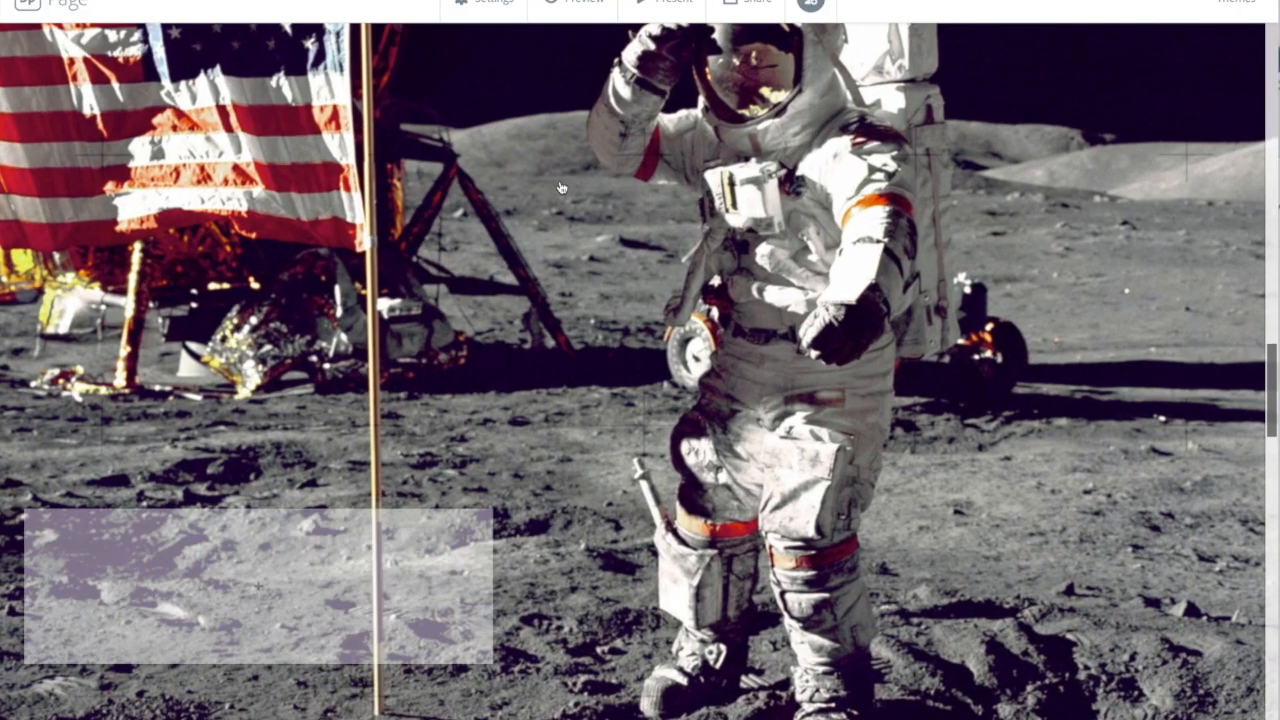
- Add to the flag slide the text "The most astronauts According to NASA, 23 Ohio natives have gone on to become astronauts, more than any other state."
drag(240, 581, 240, 306)
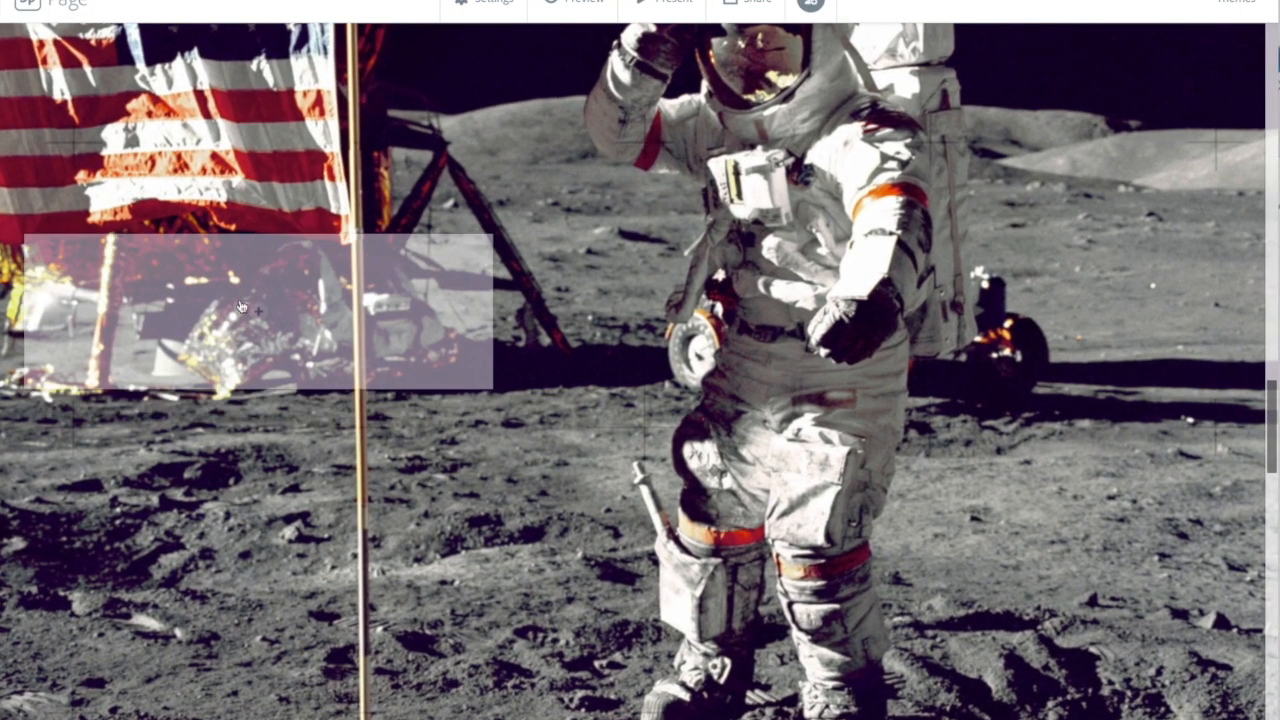
click(260, 314)
click(231, 252)
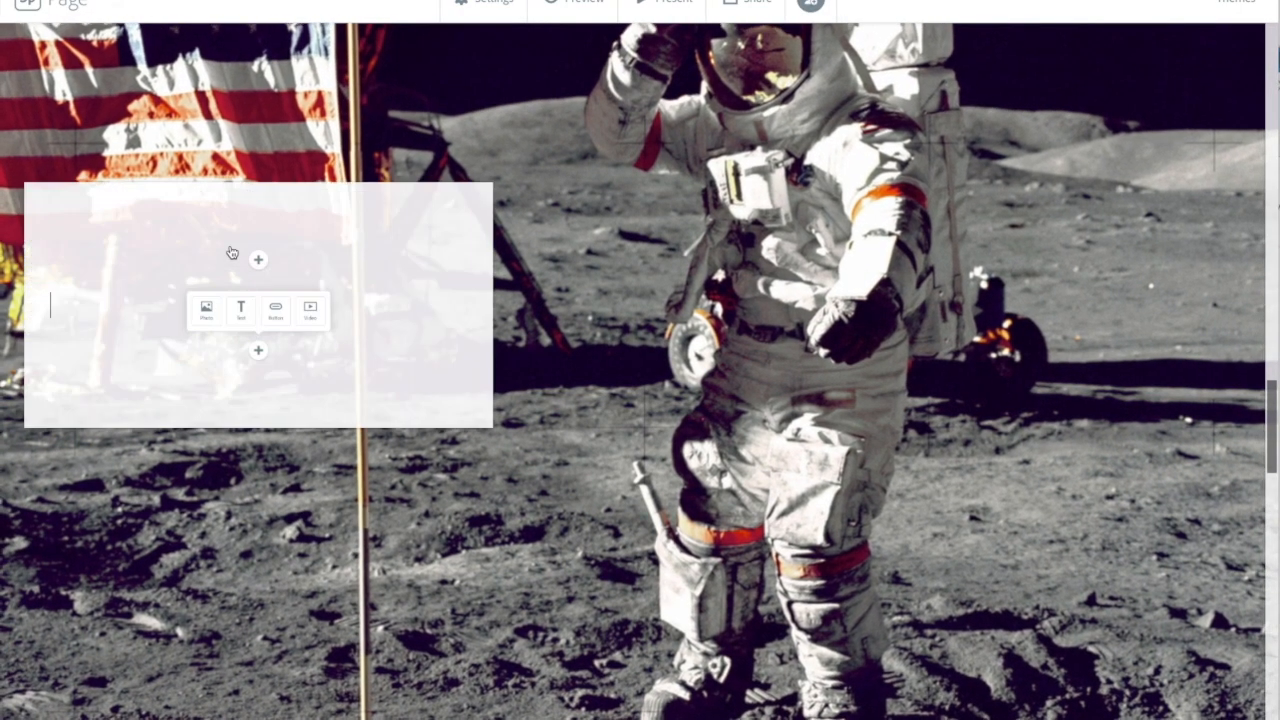
text(The most astronauts According to NASA, 23 Ohio natives have gone on to become astronauts, more than any other state.)
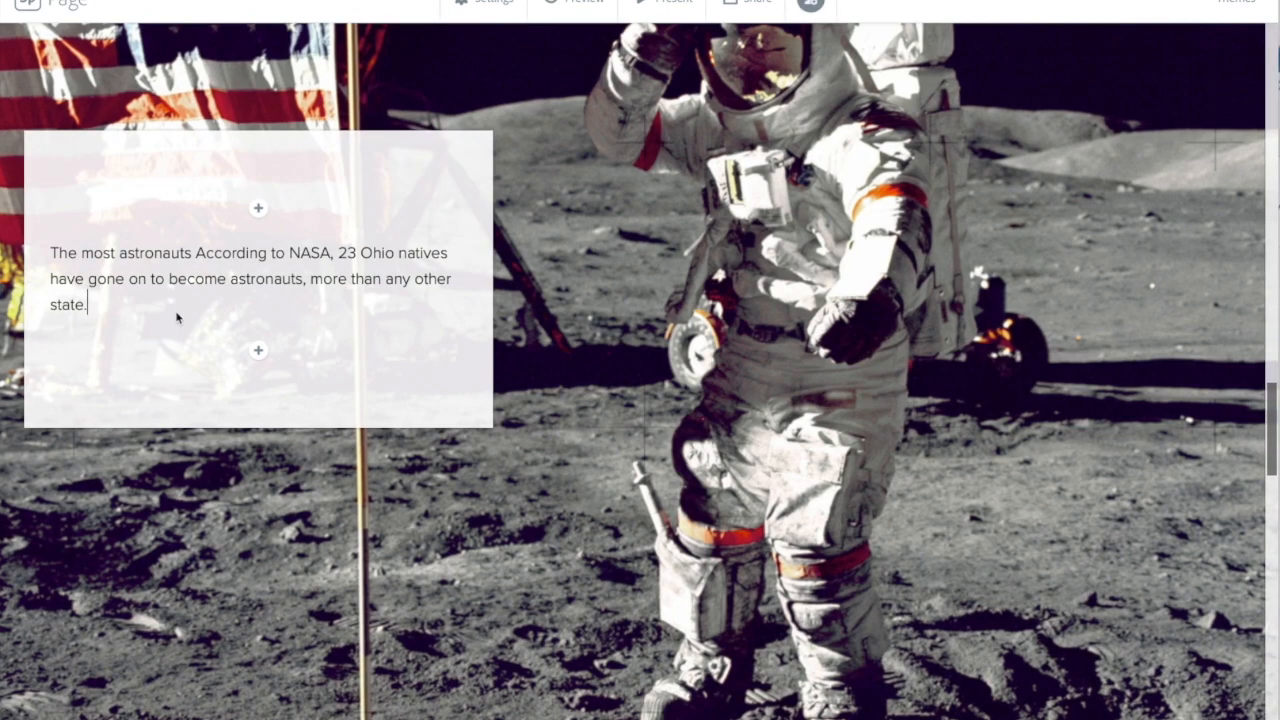
- Add to the second slide the text "Of these numerous astronauts are Neil Armstrong, the first man to walk on the moon, and John Glenn."
scroll(770, 340, down, 5)
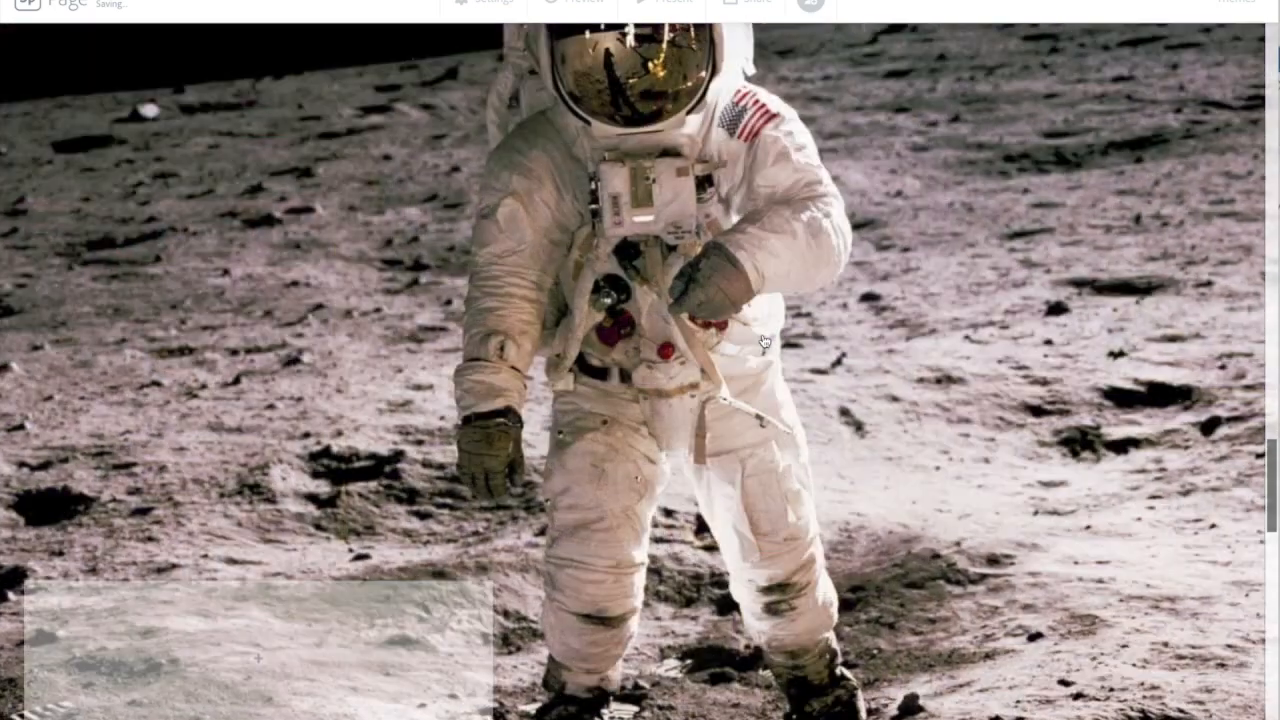
scroll(763, 343, down, 2)
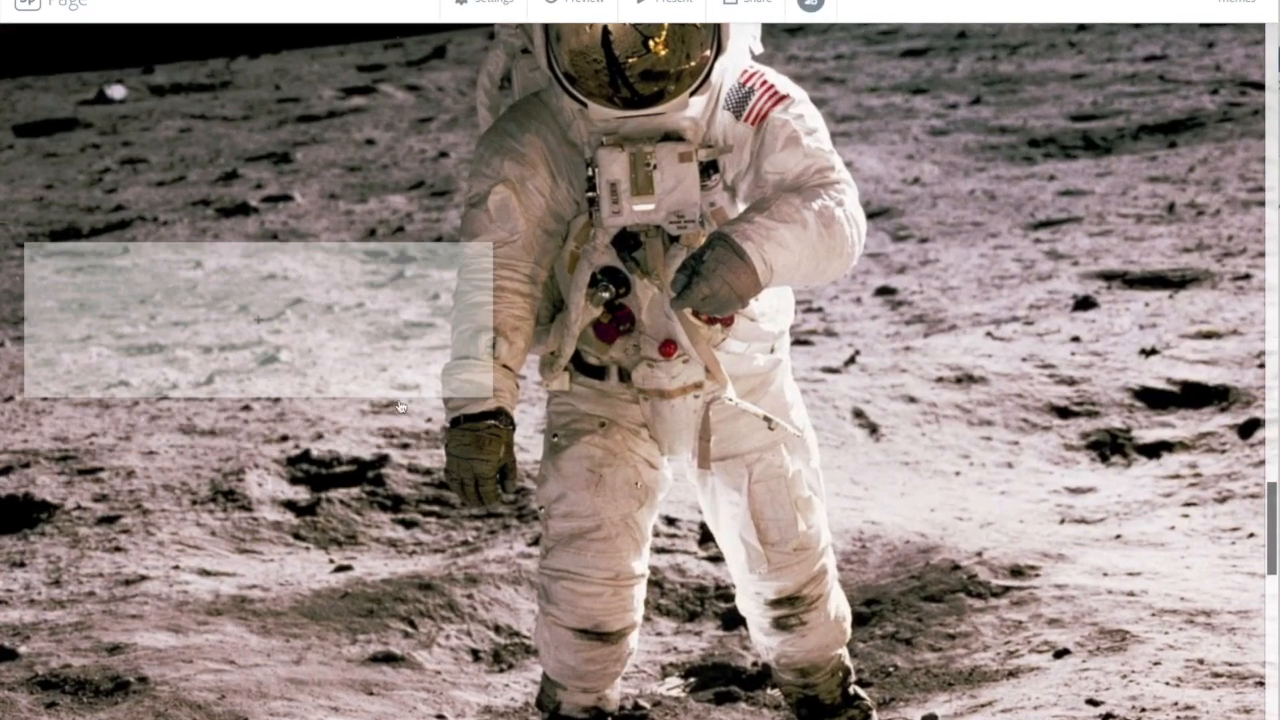
click(258, 319)
click(212, 266)
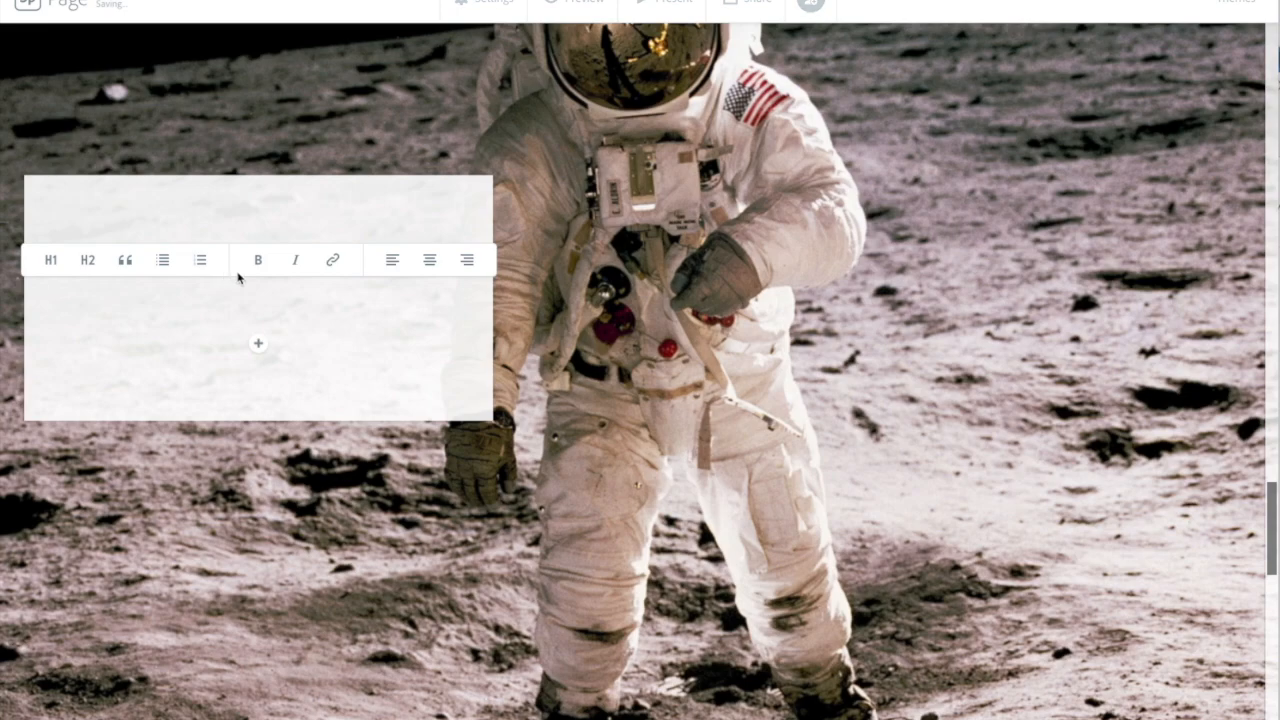
text(Of these numerous astronauts are Neil Armstrong, the first man to walk on the moon, and John Glenn.)
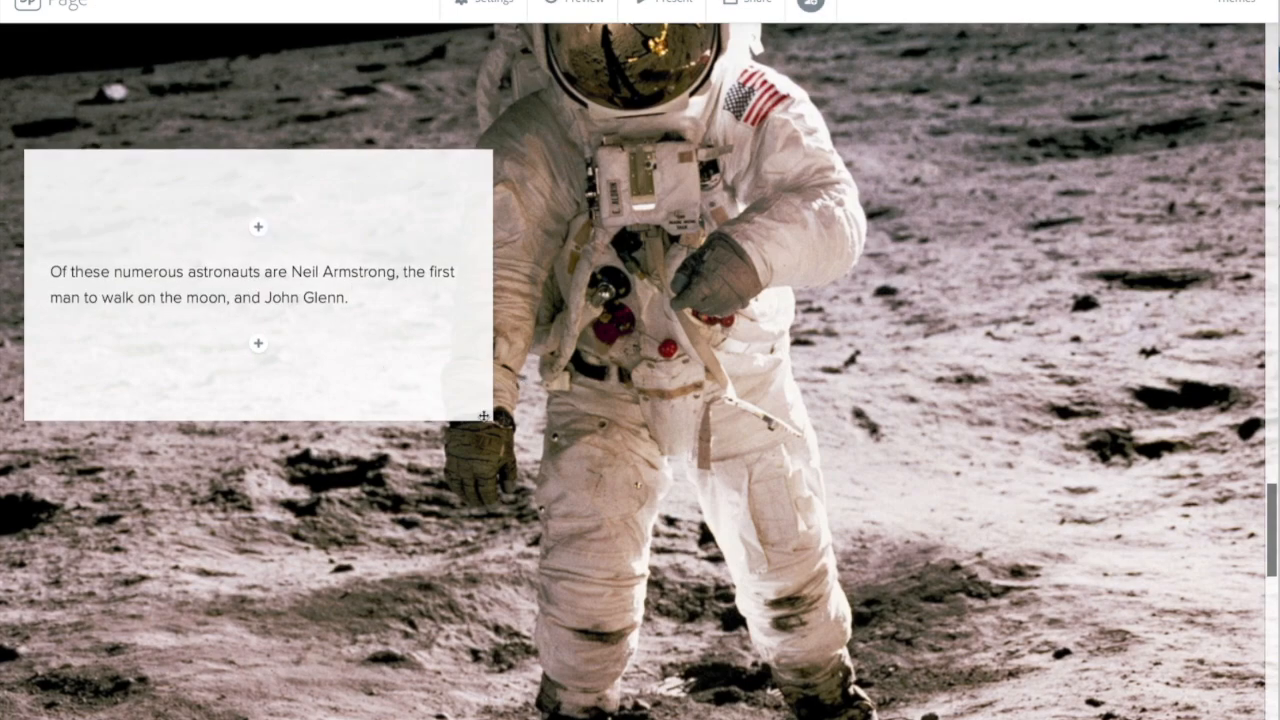
- Move the focal point of the second glideshow photo to the astronaut's helmet visor and save it
click(527, 443)
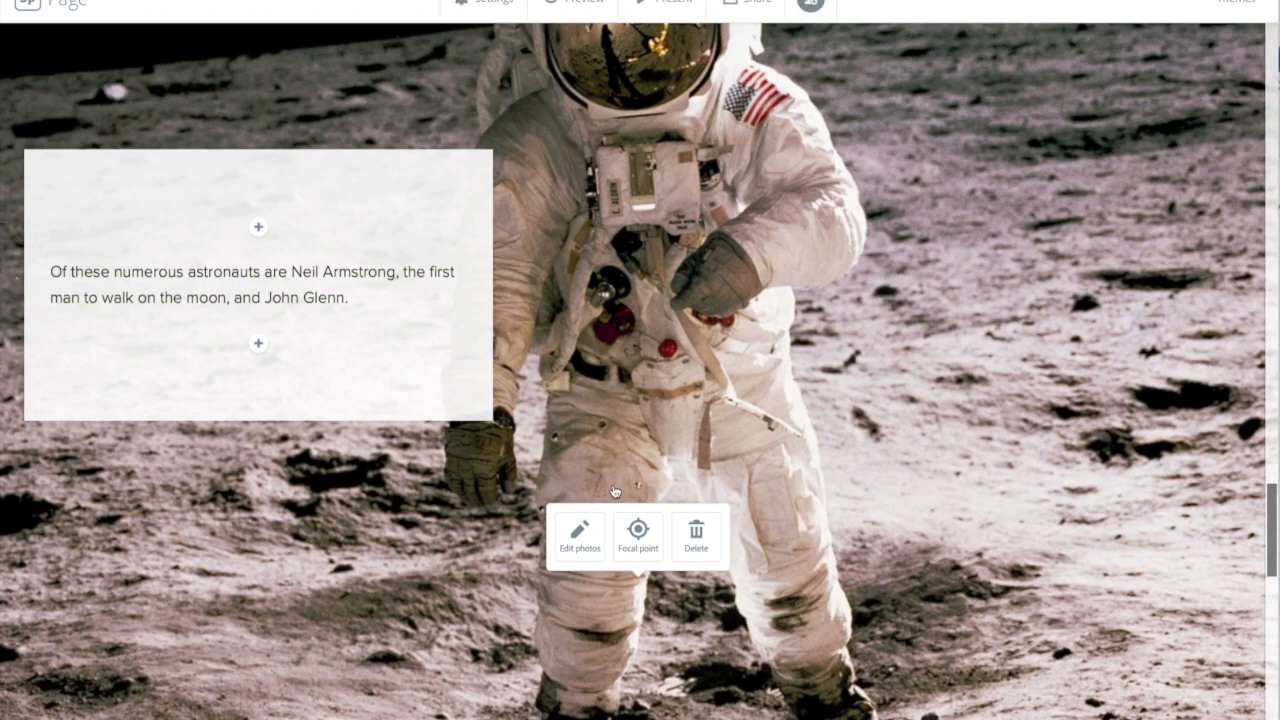
click(638, 530)
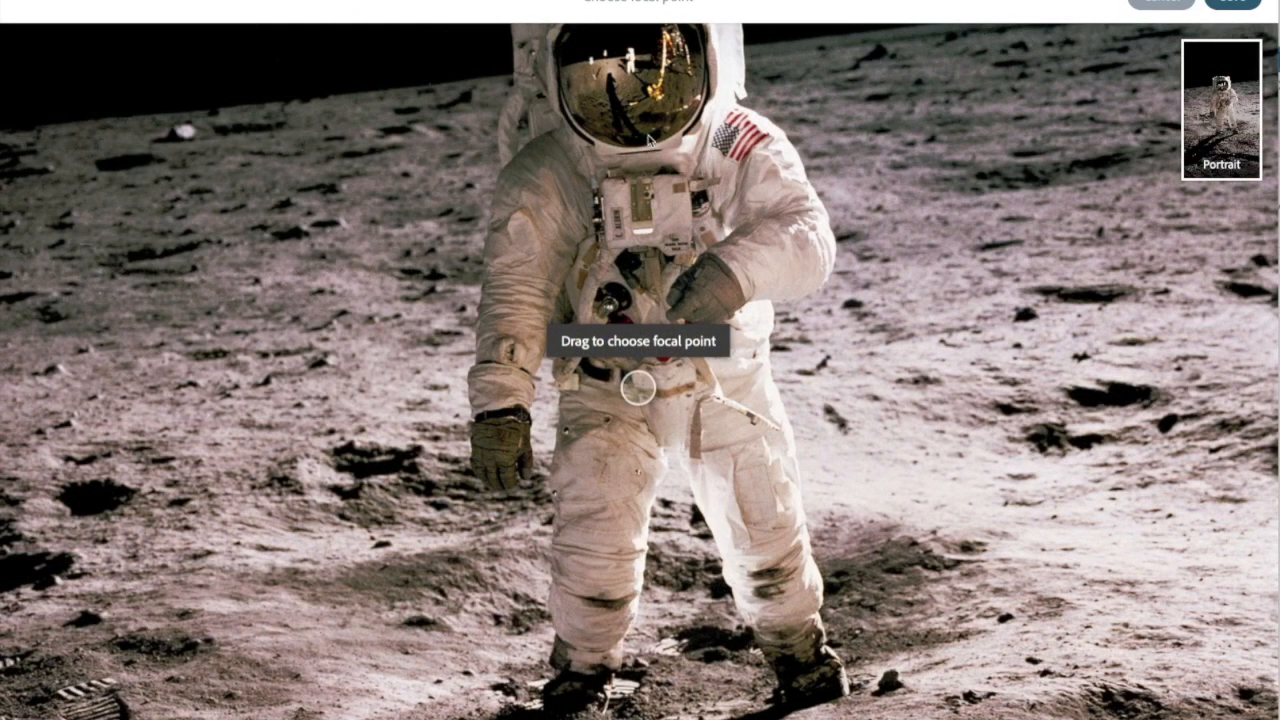
drag(640, 388, 633, 286)
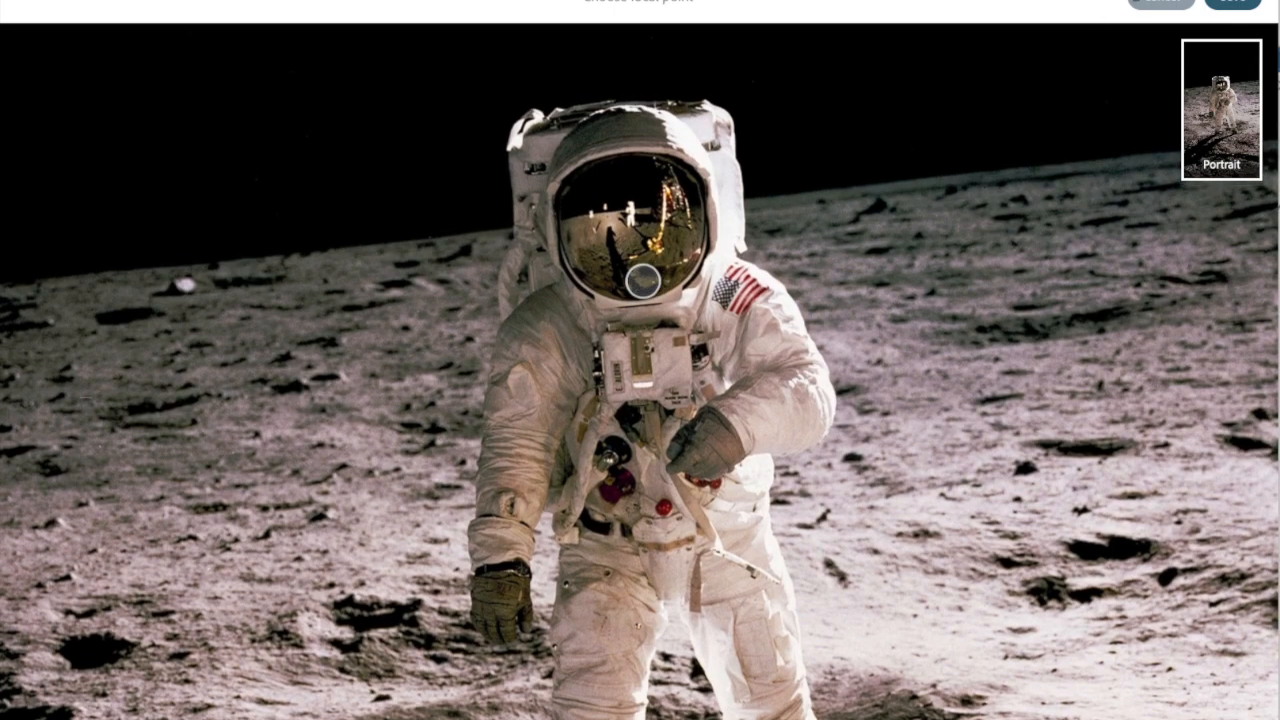
click(1233, 3)
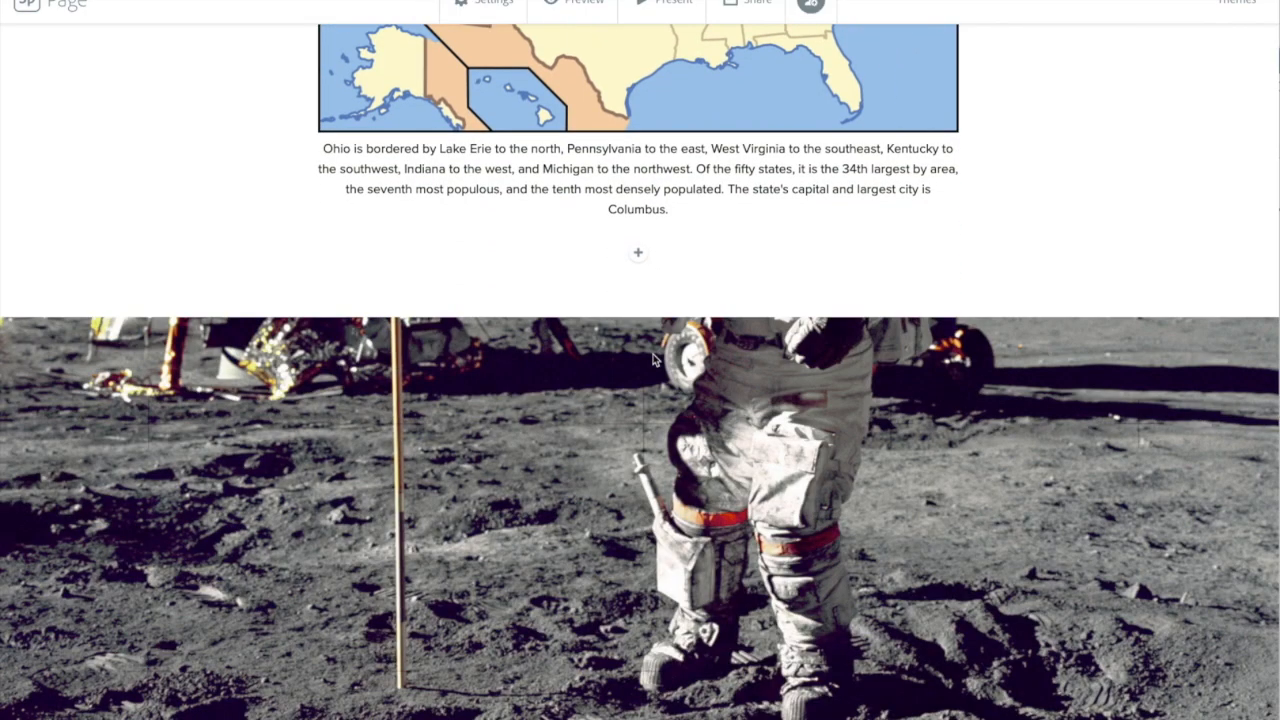
- Insert a photo grid section below the end of the glideshow
scroll(652, 360, down, 5)
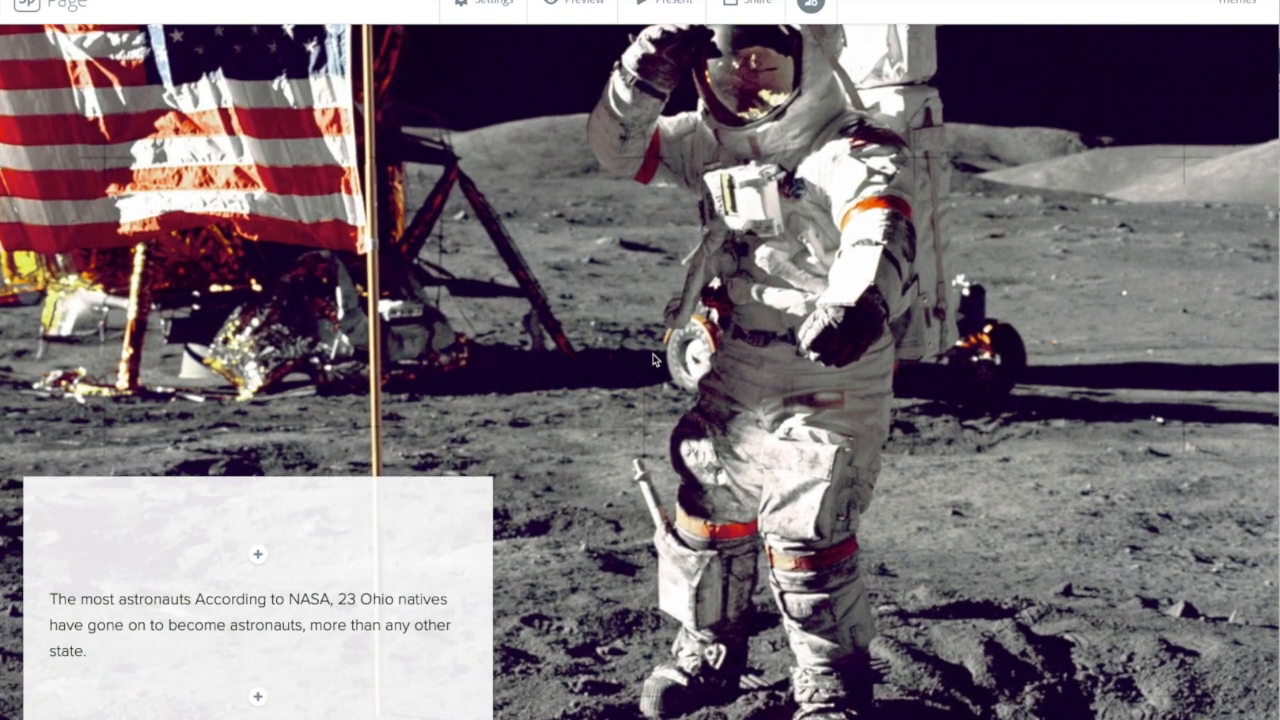
scroll(652, 360, down, 5)
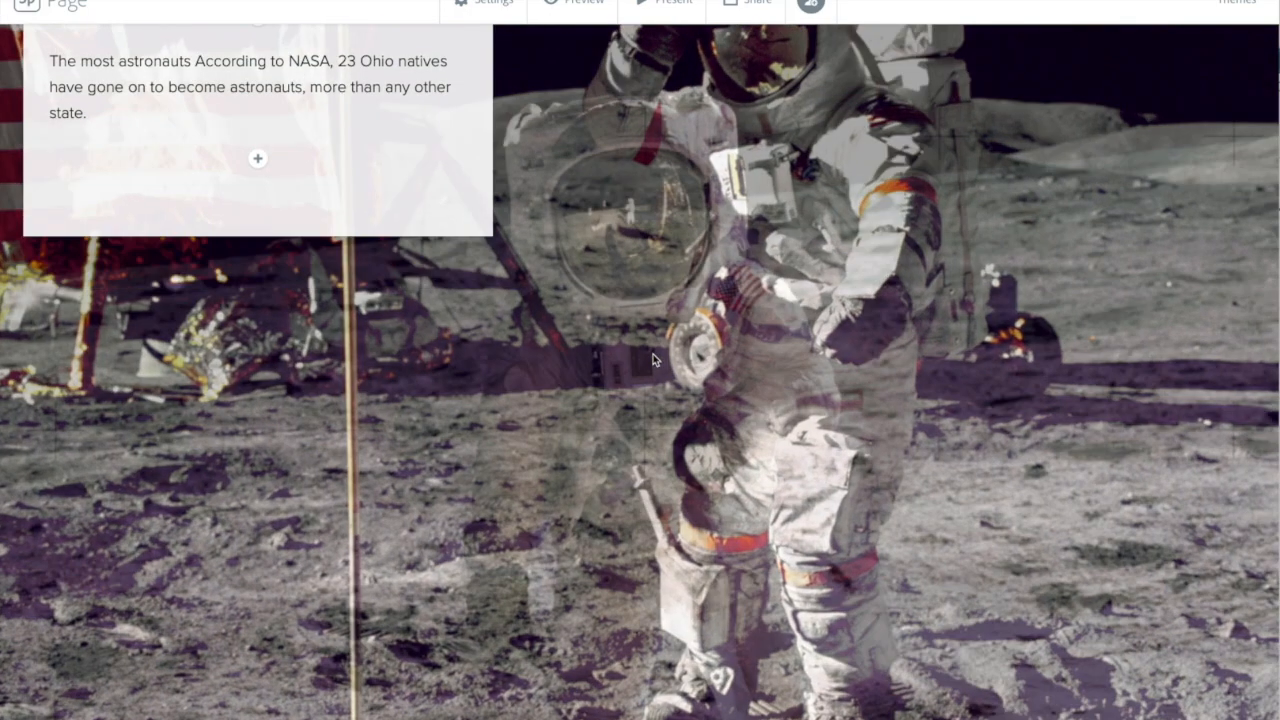
scroll(653, 358, down, 5)
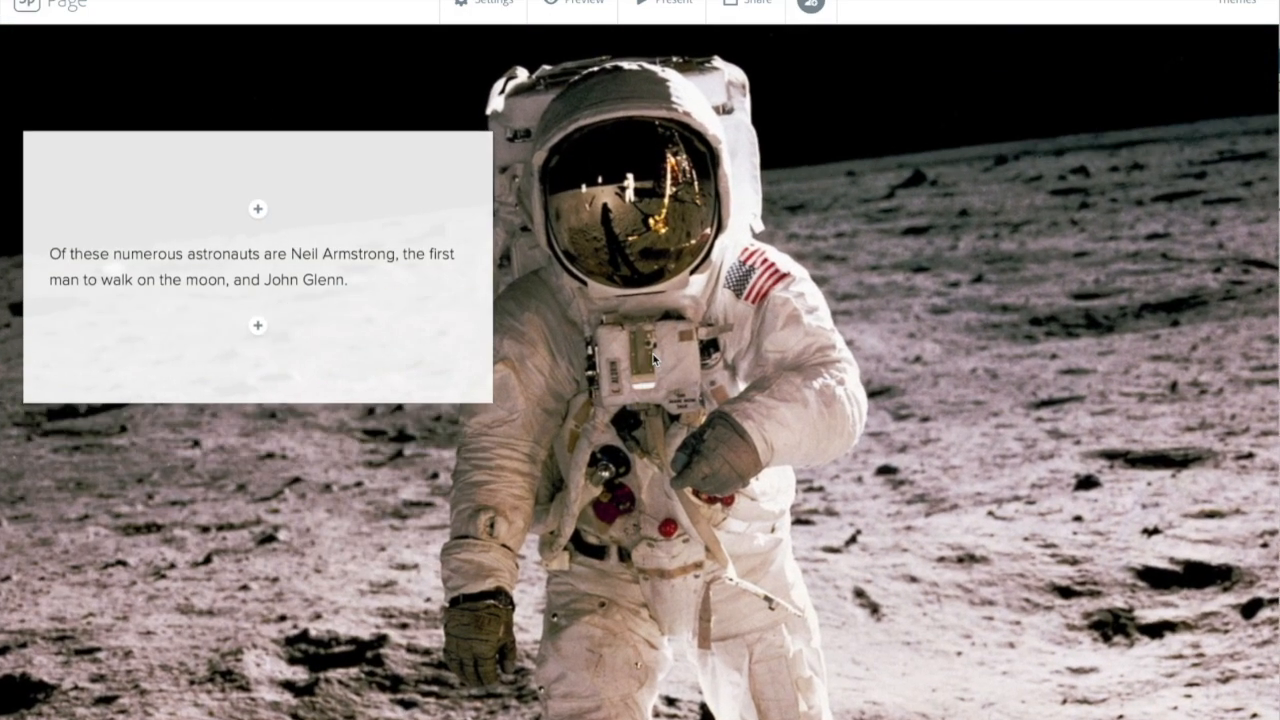
scroll(653, 358, down, 5)
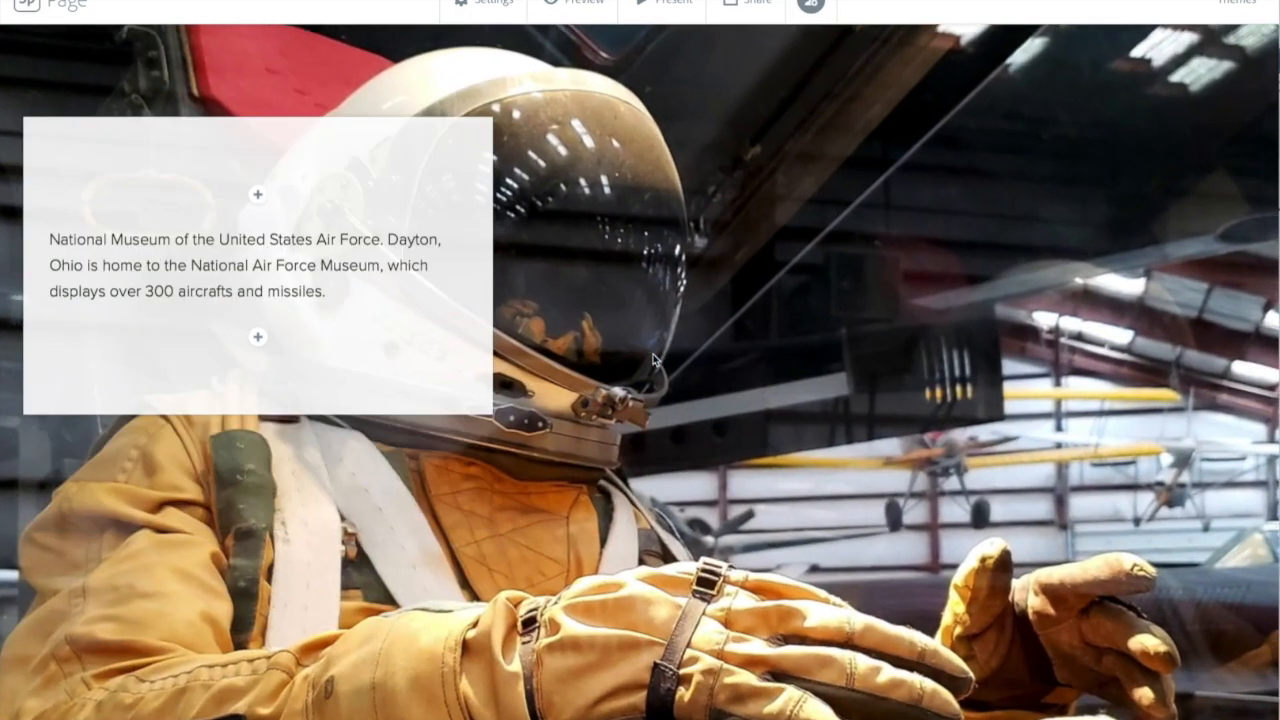
scroll(653, 358, down, 4)
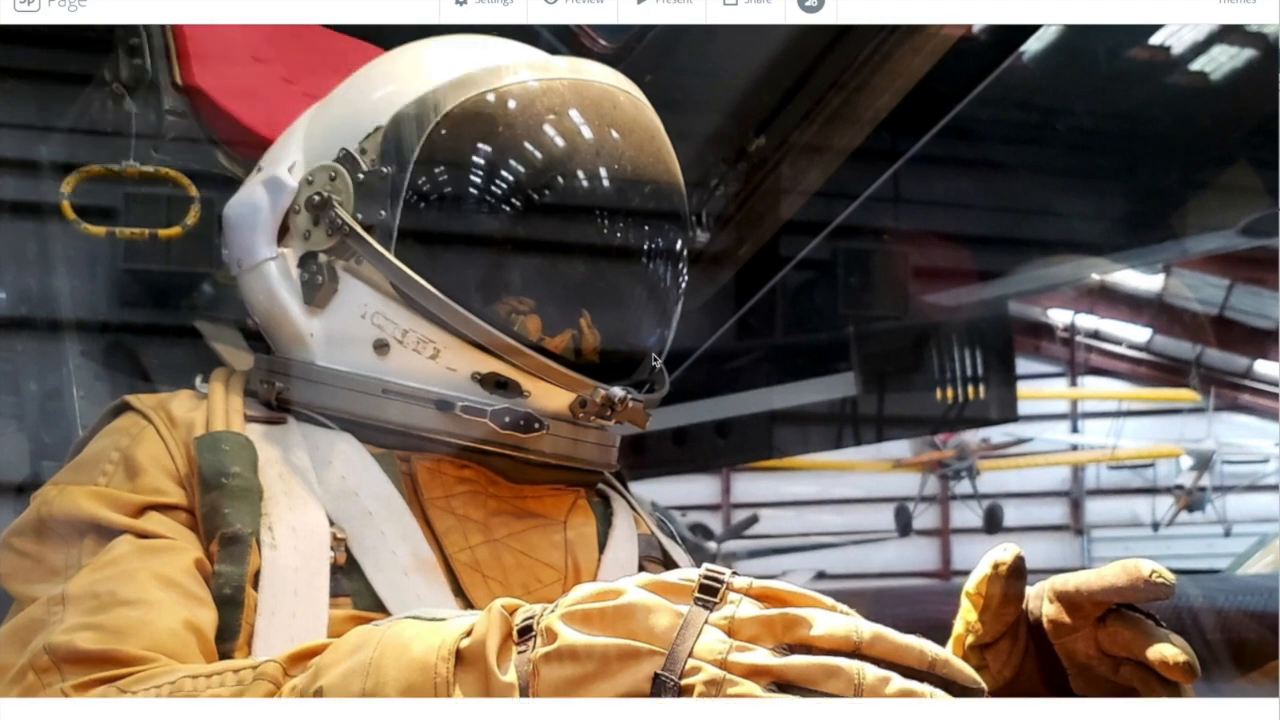
scroll(653, 358, down, 2)
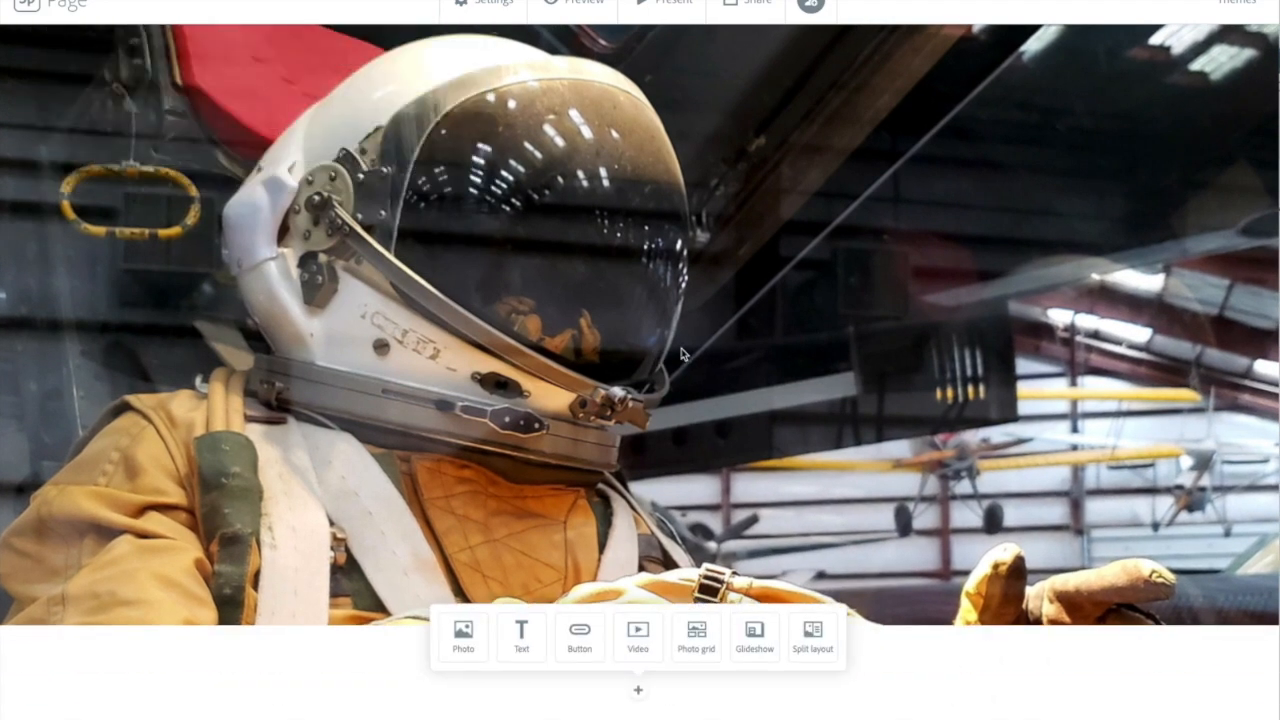
click(698, 634)
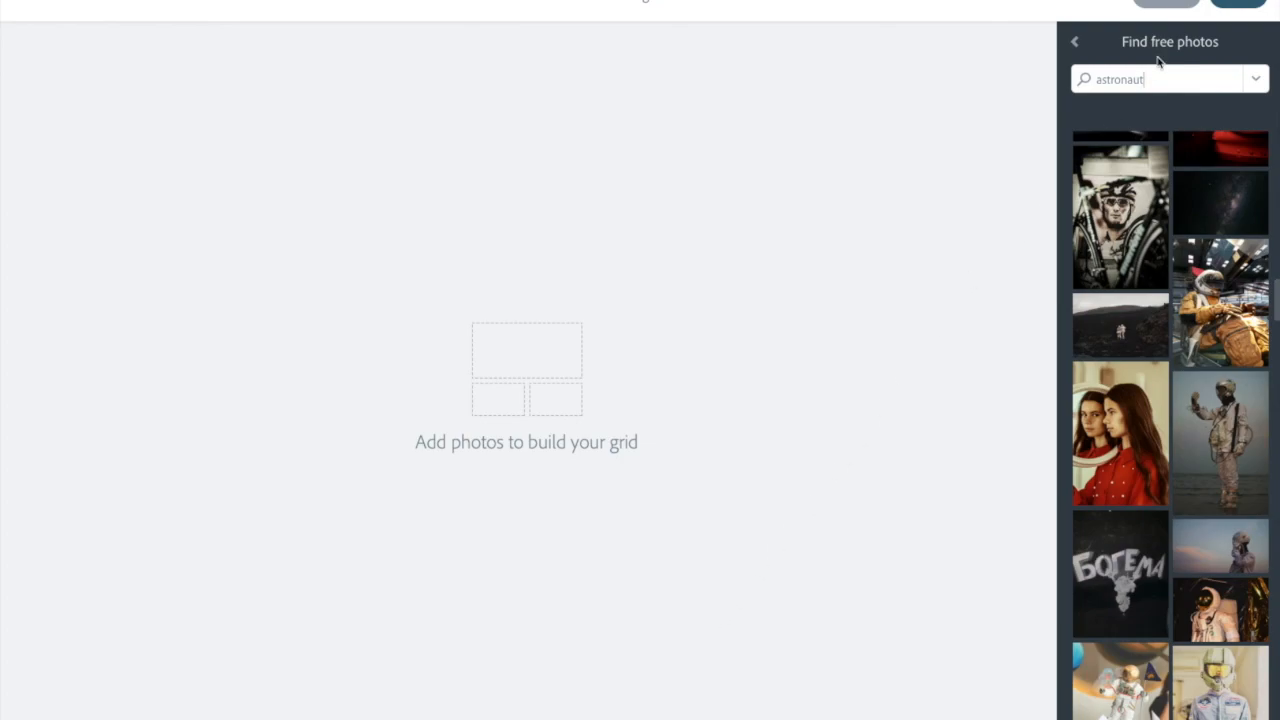
- Upload Ohio Roadside 1.jpg through Ohio Roadside 5.jpg from the drive download folder into the grid and save it
click(1073, 43)
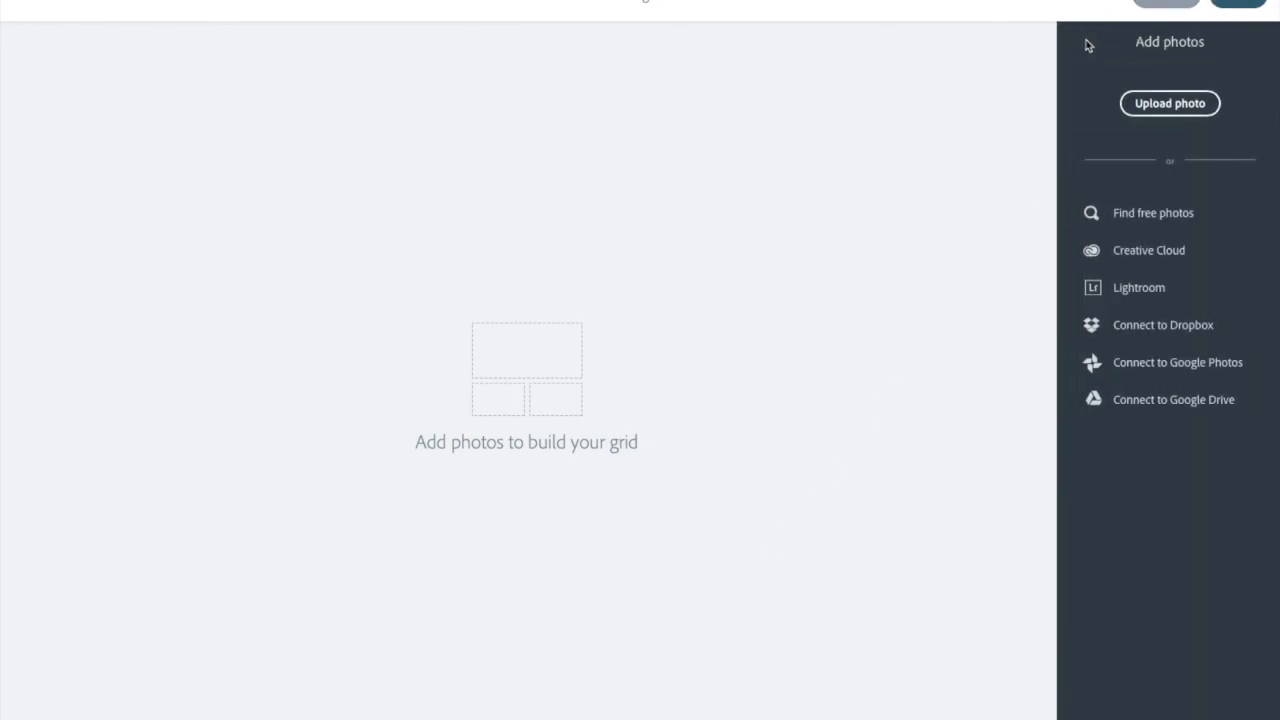
click(1168, 104)
click(495, 116)
click(660, 30)
shift+click(670, 89)
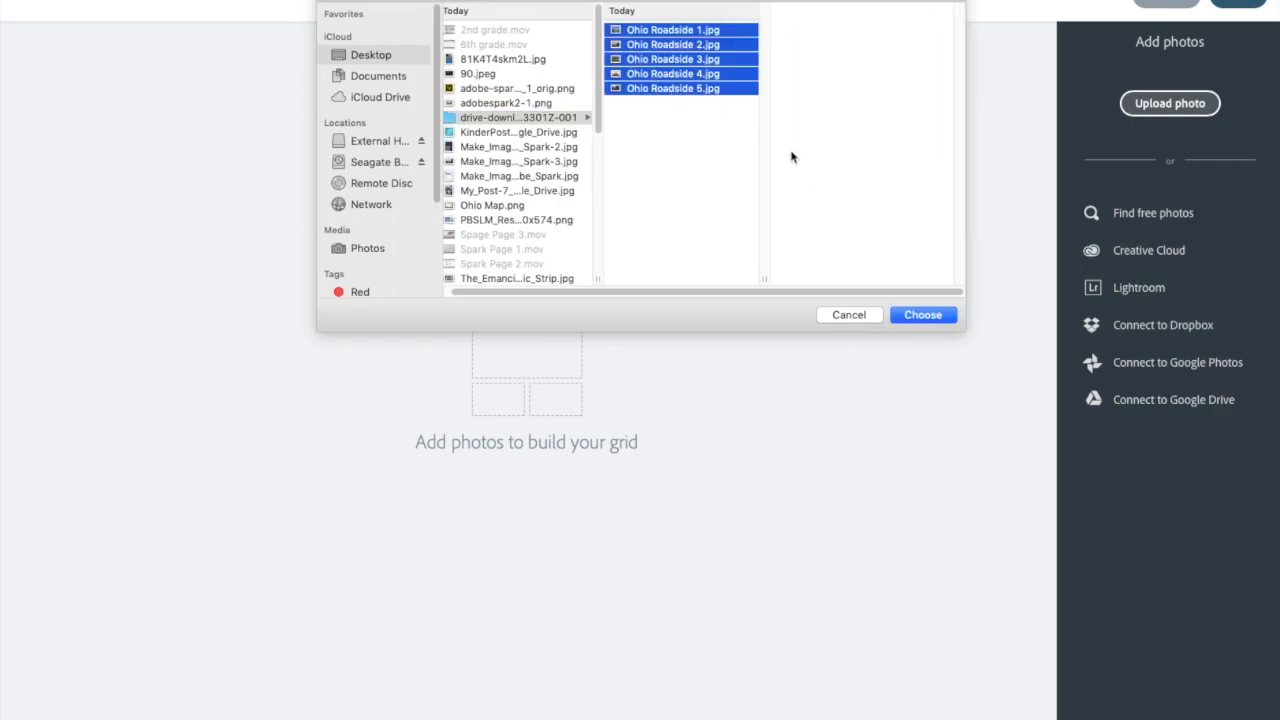
click(922, 315)
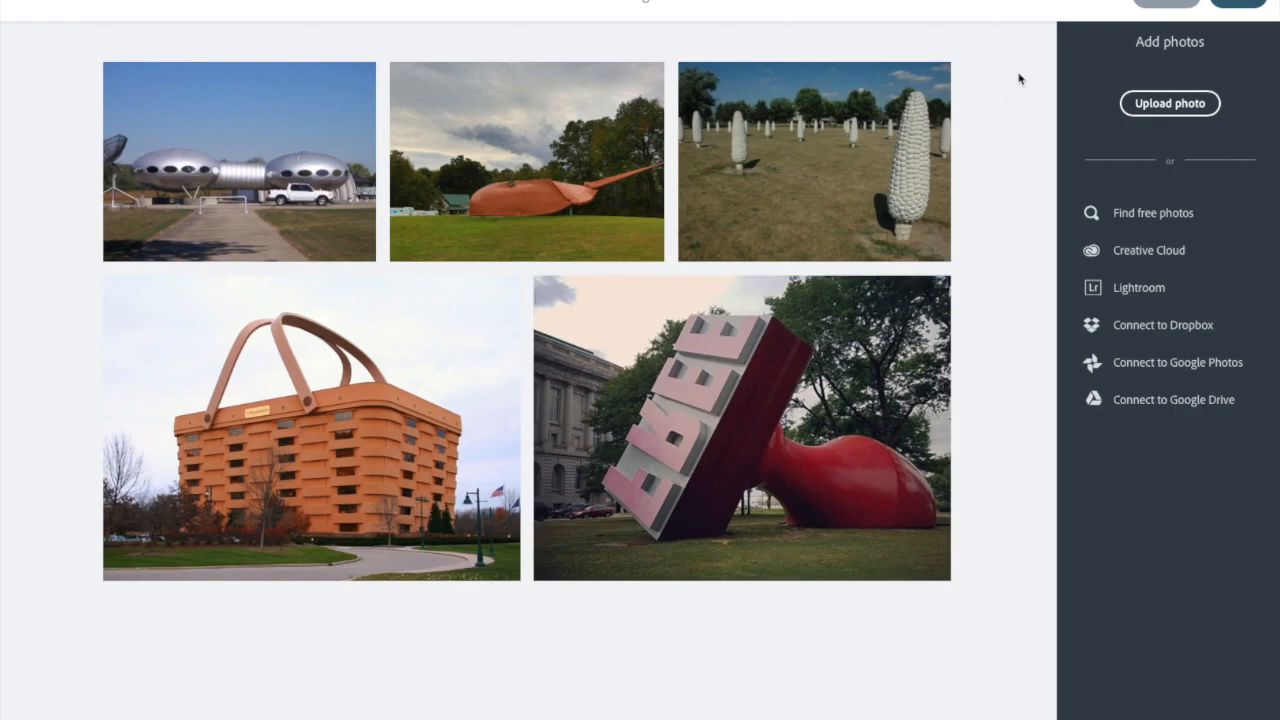
click(1236, 4)
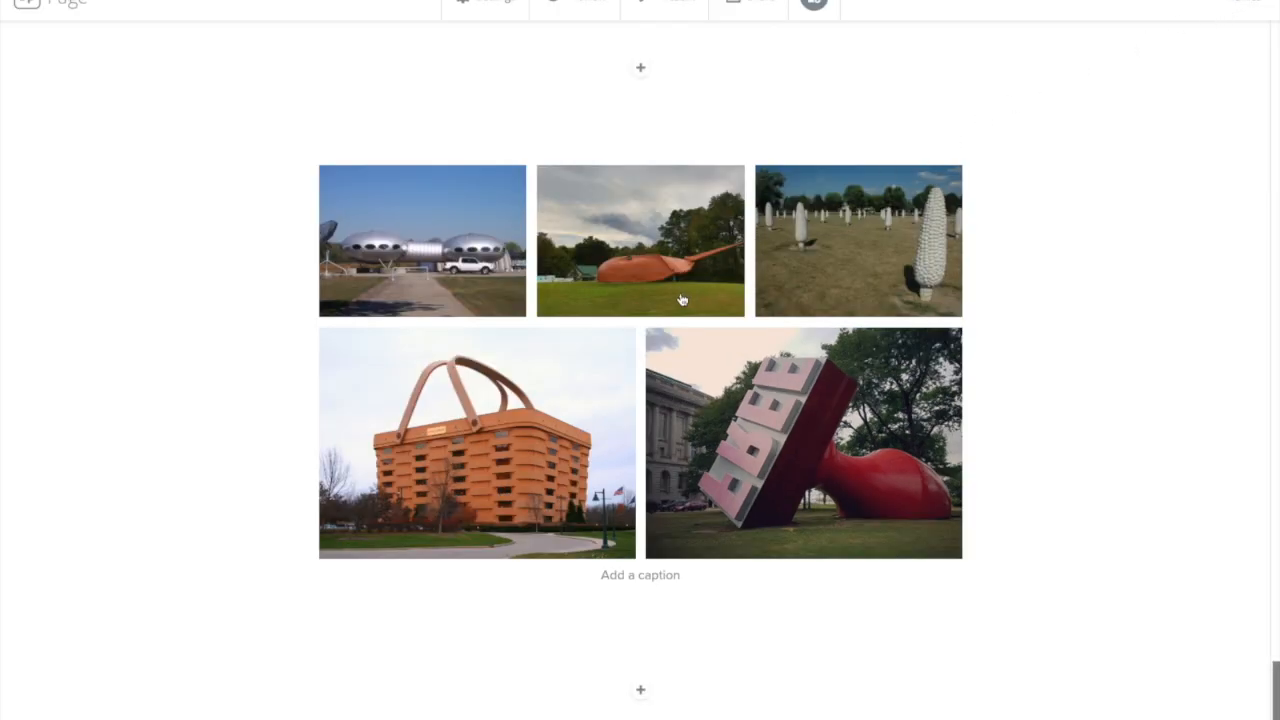
- Edit the photo grid to move the giant corn cobs photo to first place and enlarge it to a large photo
click(634, 314)
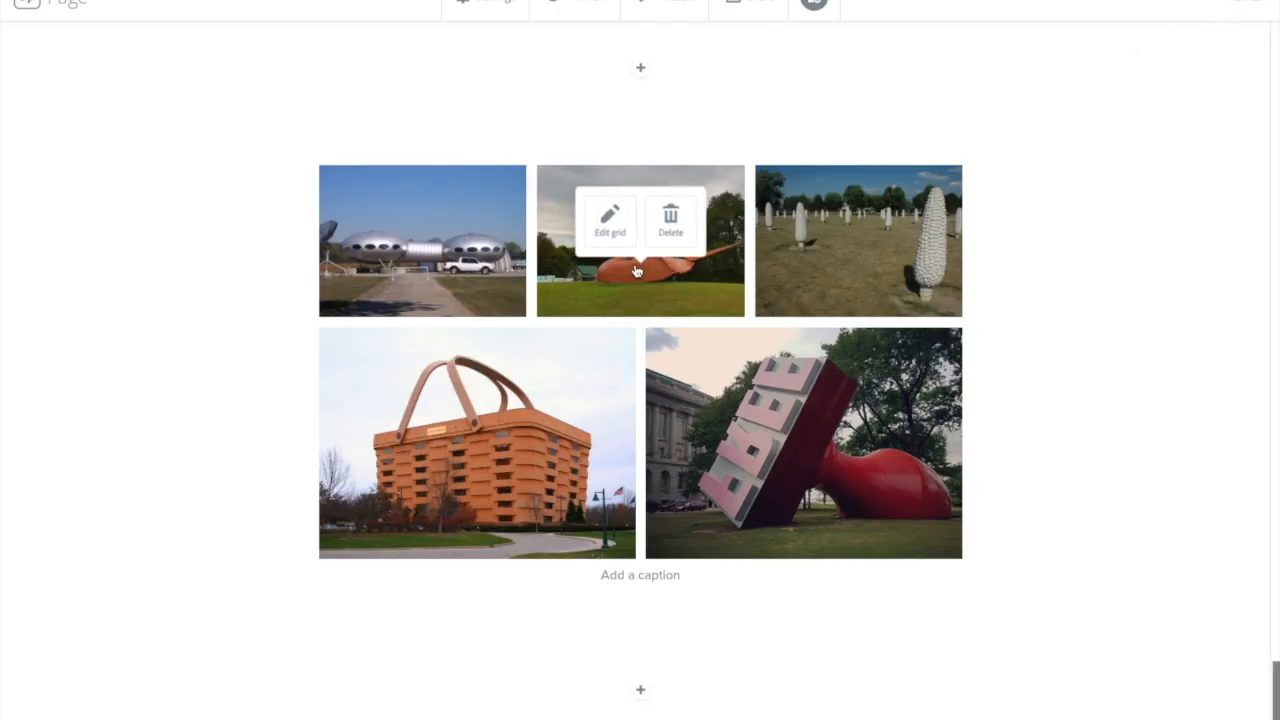
click(611, 222)
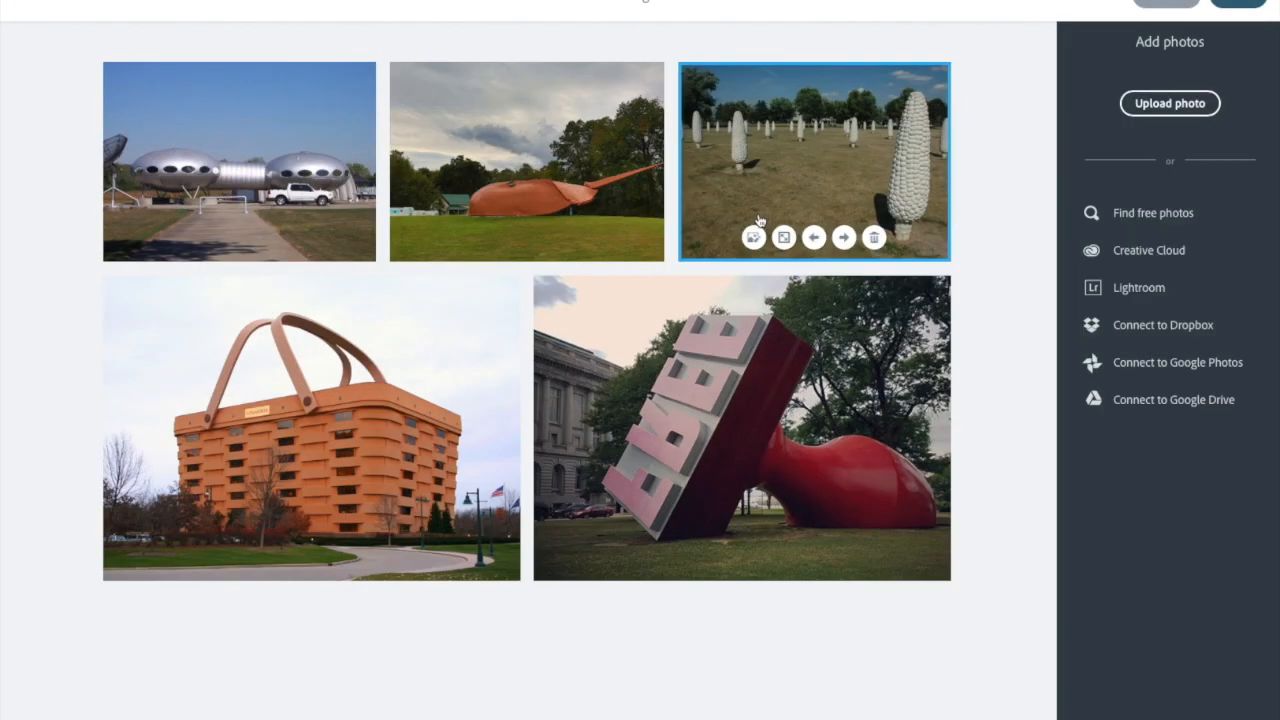
click(812, 238)
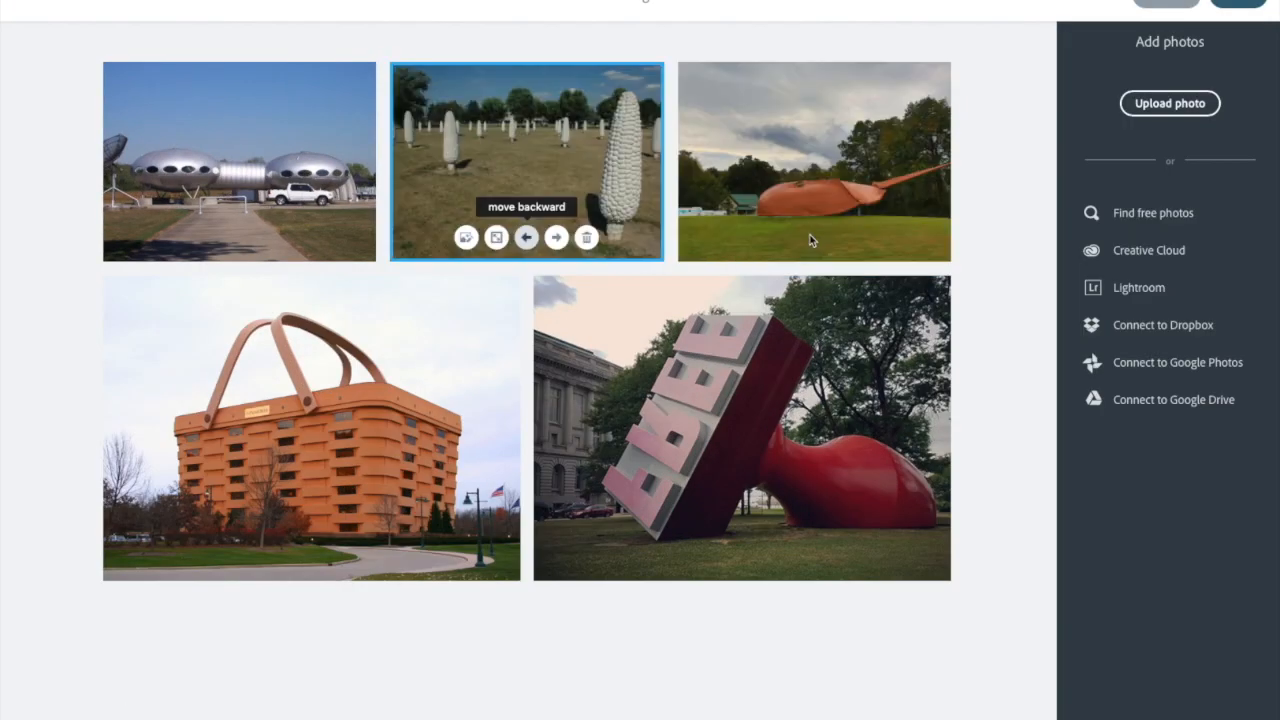
click(526, 237)
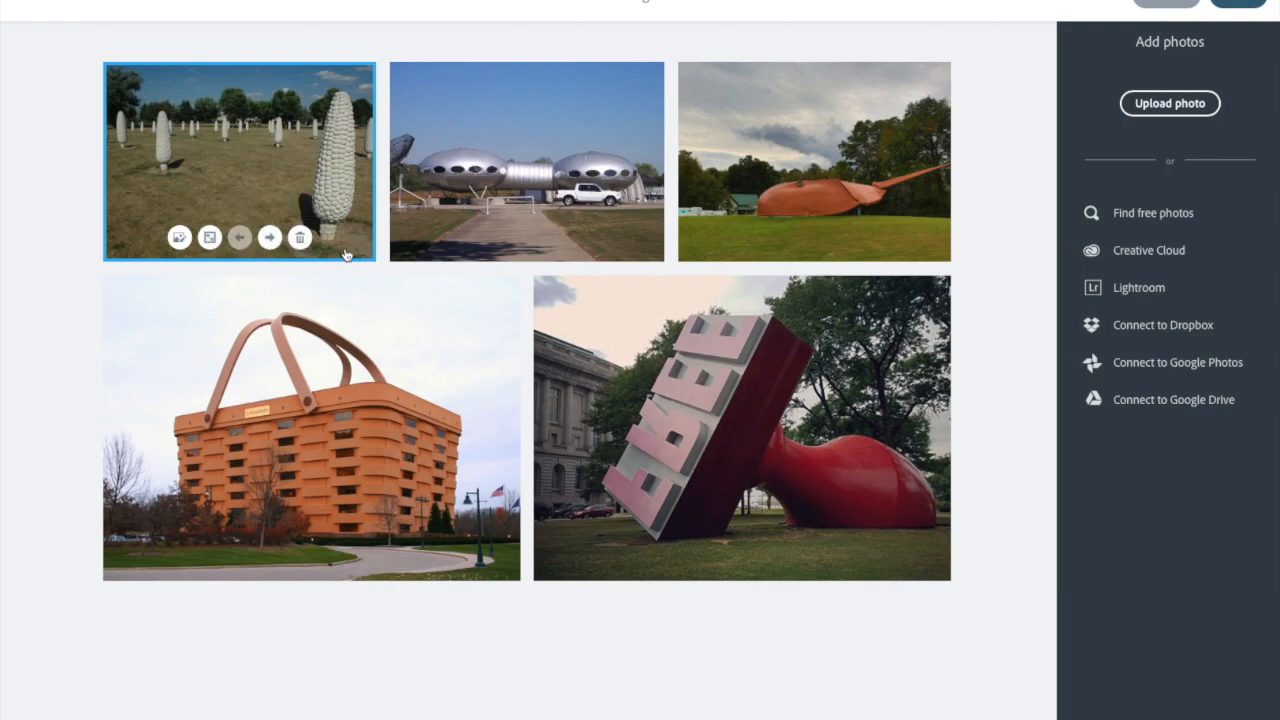
click(209, 237)
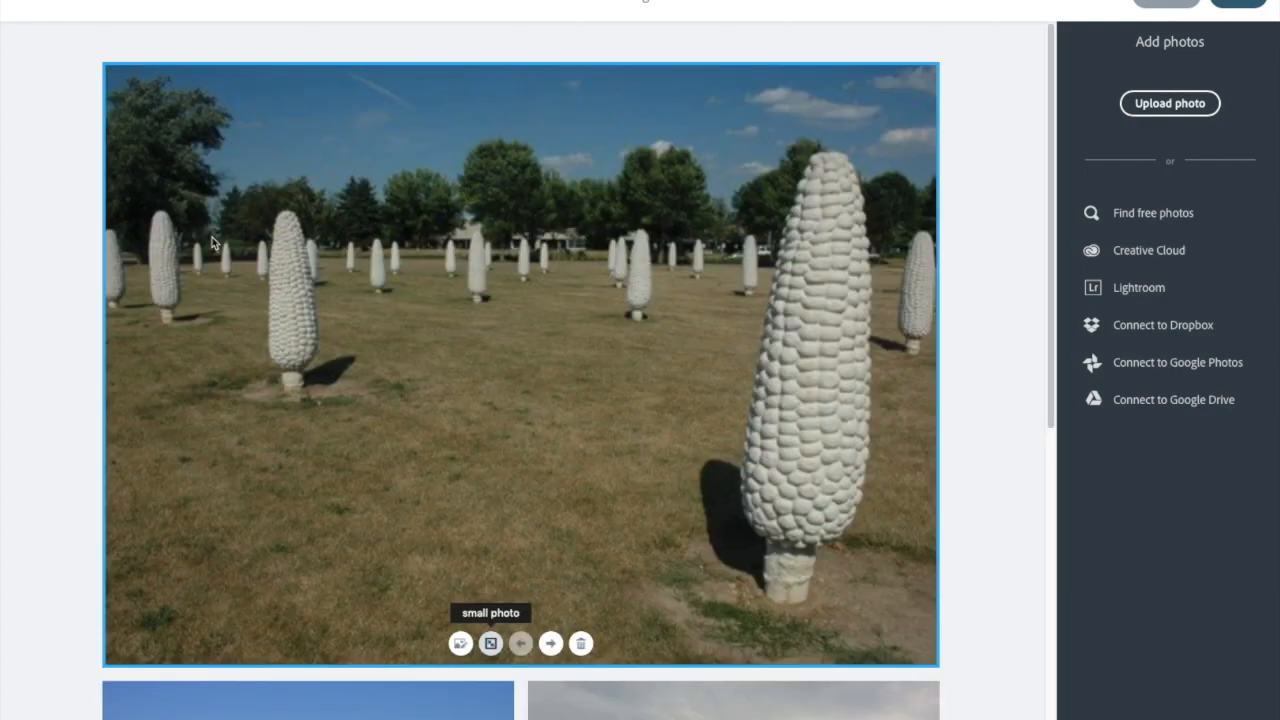
- Shrink the corn cobs photo back to a small photo, move the giant rubber stamp photo one place backward, and save the grid
click(491, 645)
click(650, 377)
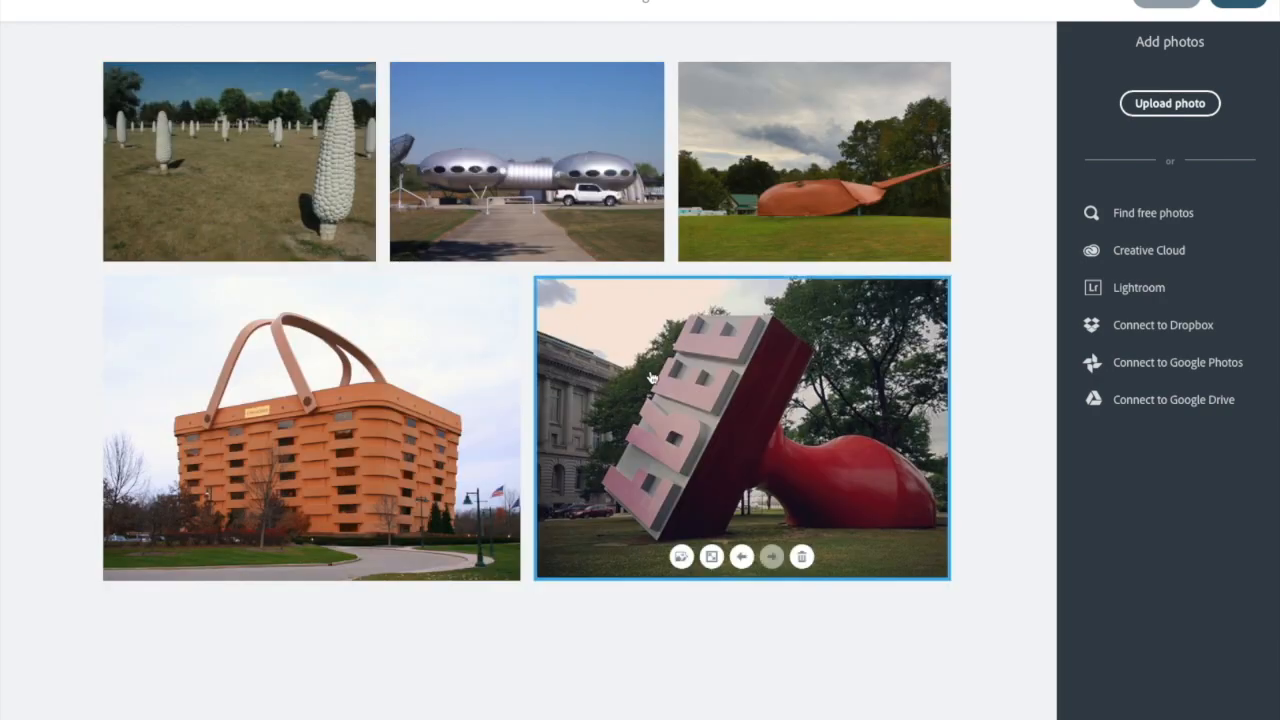
click(741, 556)
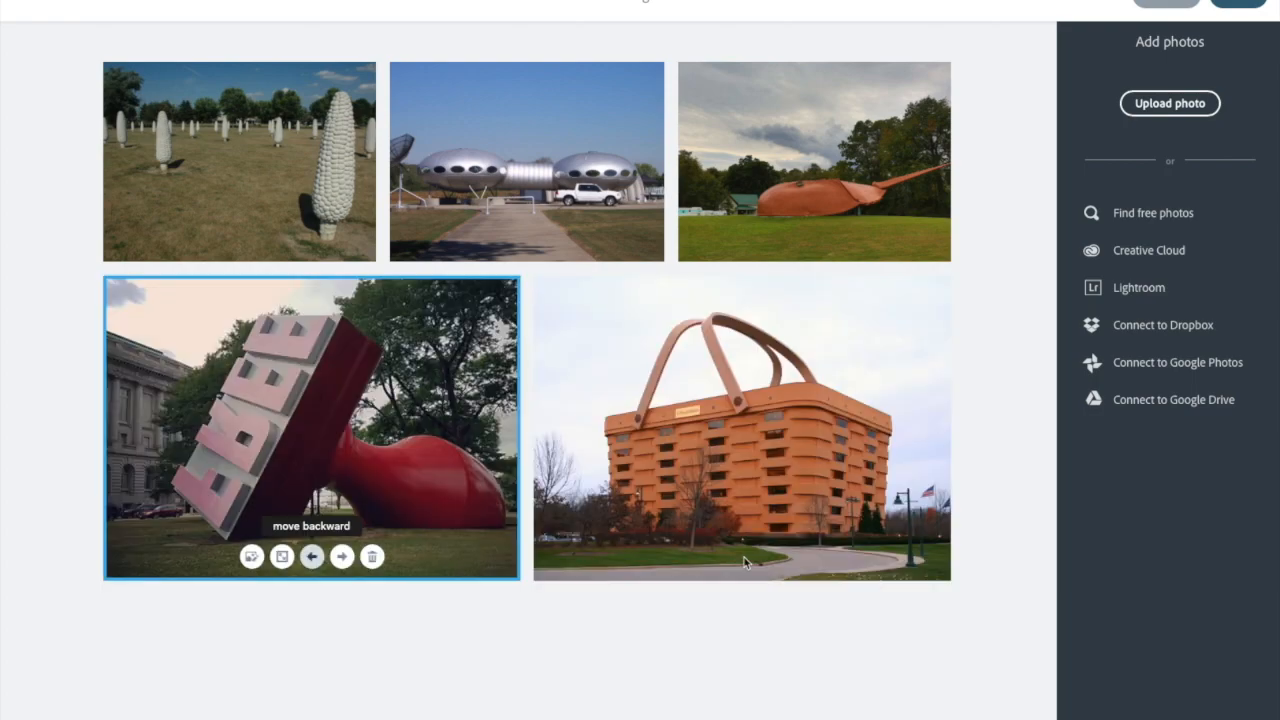
click(1240, 5)
- Caption the photo grid "Ohio has some of the strangest roadside attractions!"
text(Ohio has some of the strangest)
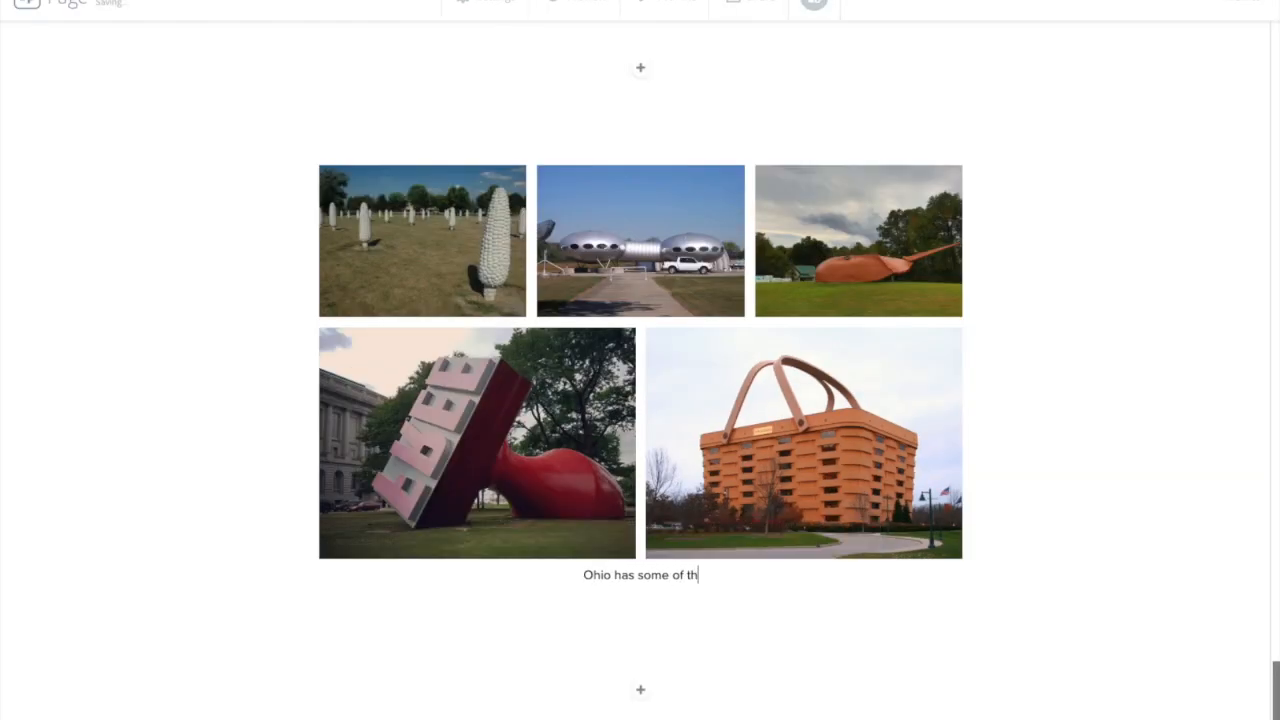
text( roadside attractions)
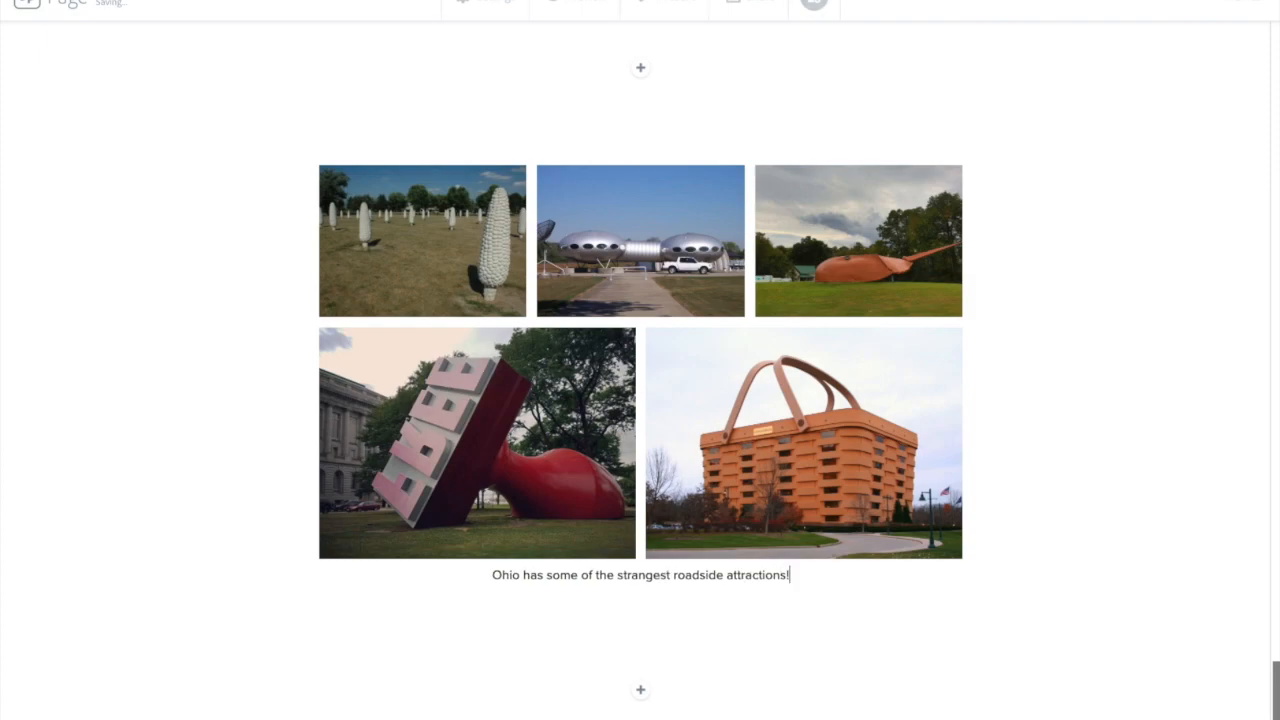
text(!)
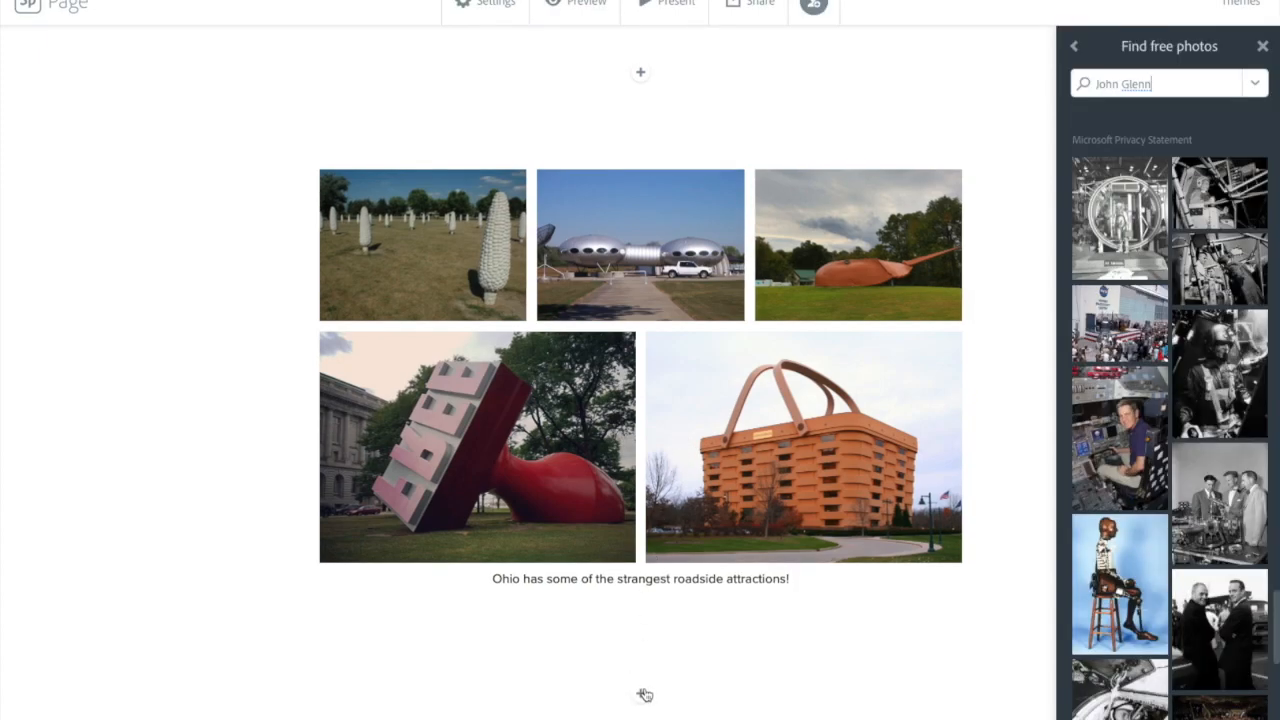
- Insert a split layout below the photo grid and fill its image half with the free John Glenn photo of the astronaut in the round hatch
click(644, 694)
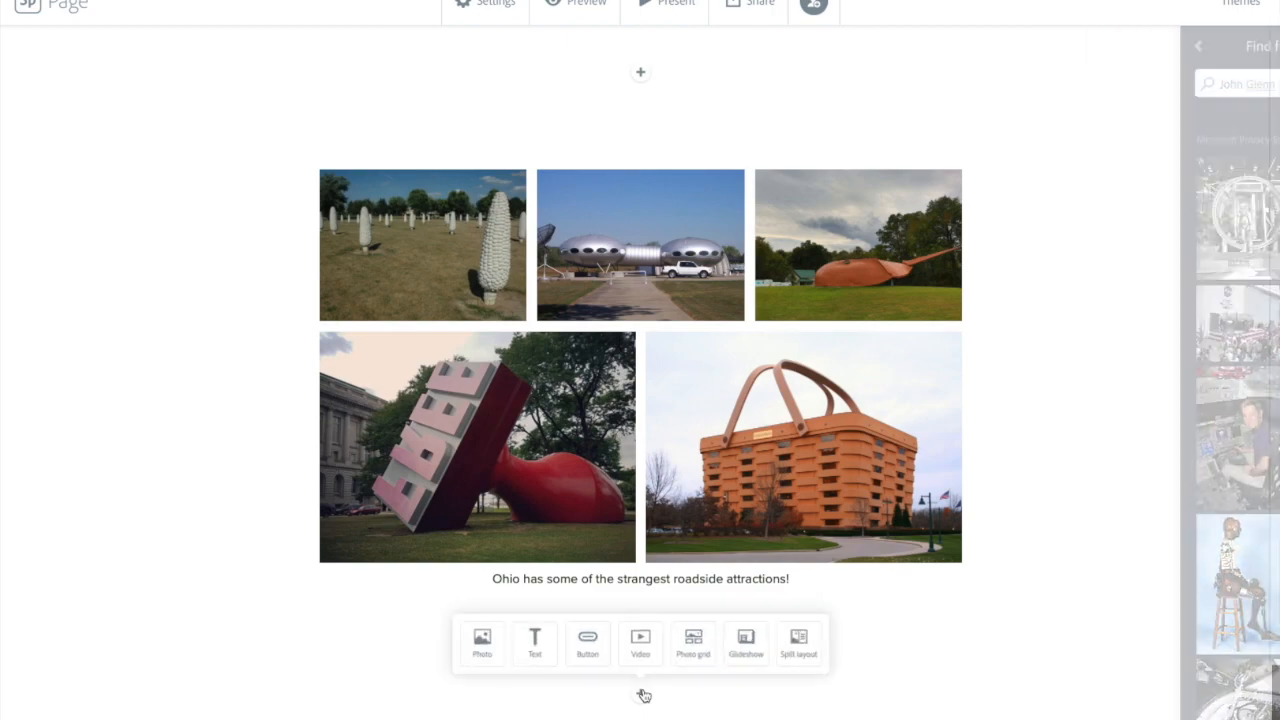
click(816, 640)
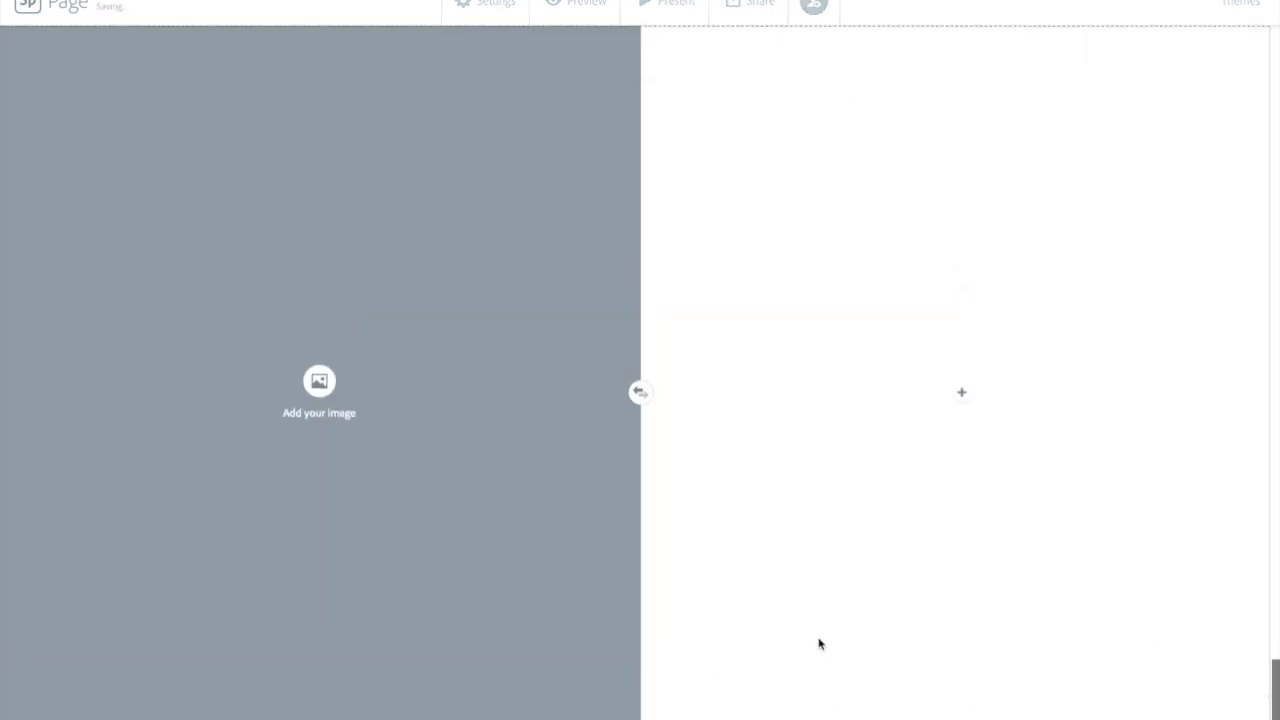
click(324, 380)
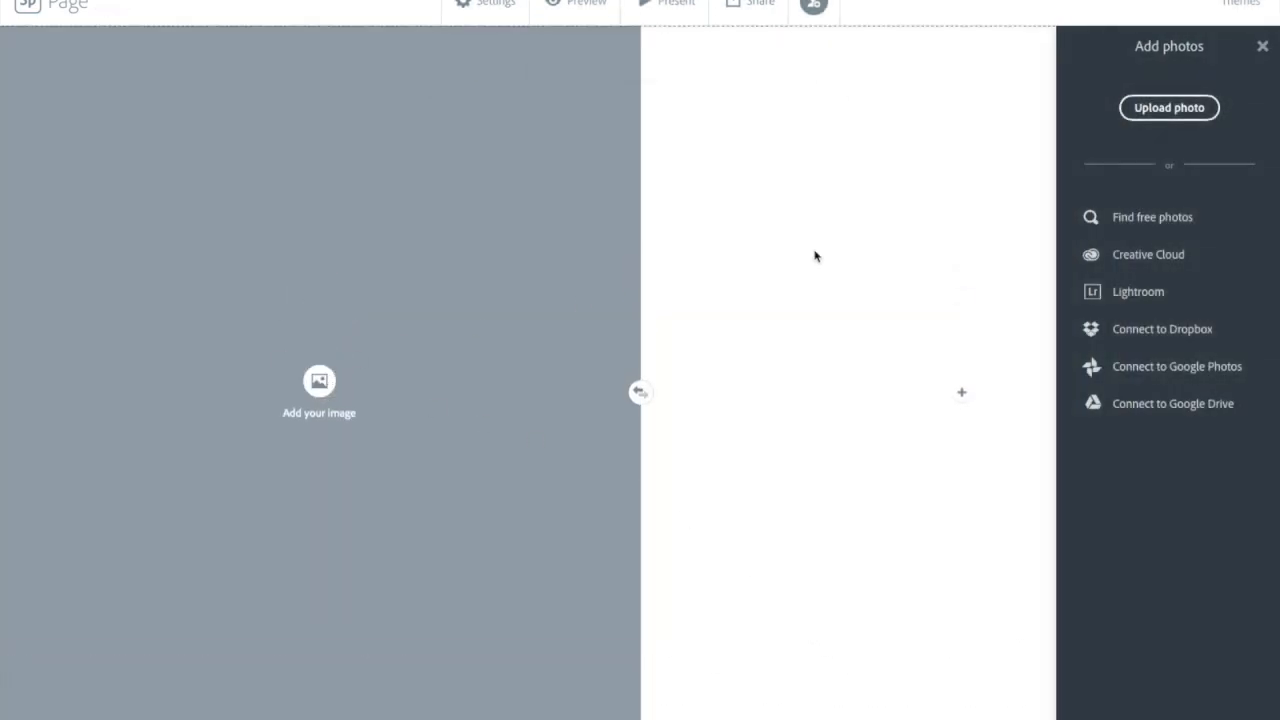
click(1170, 221)
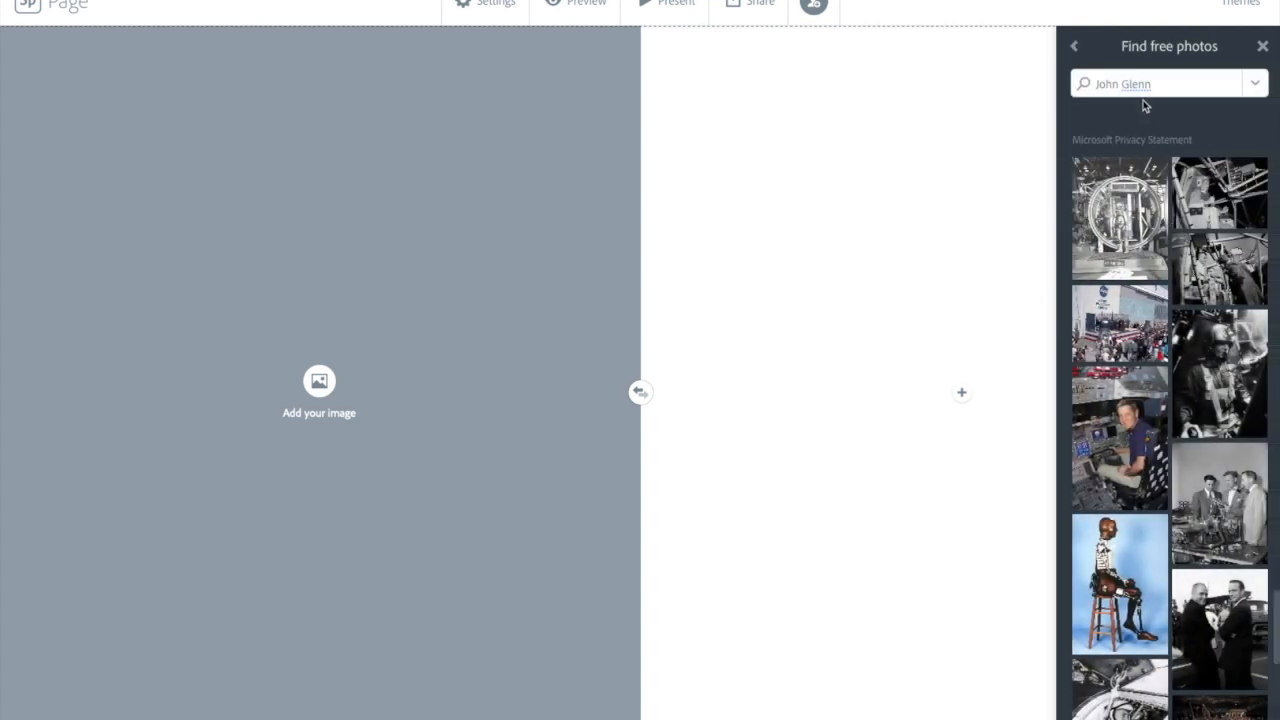
click(1165, 225)
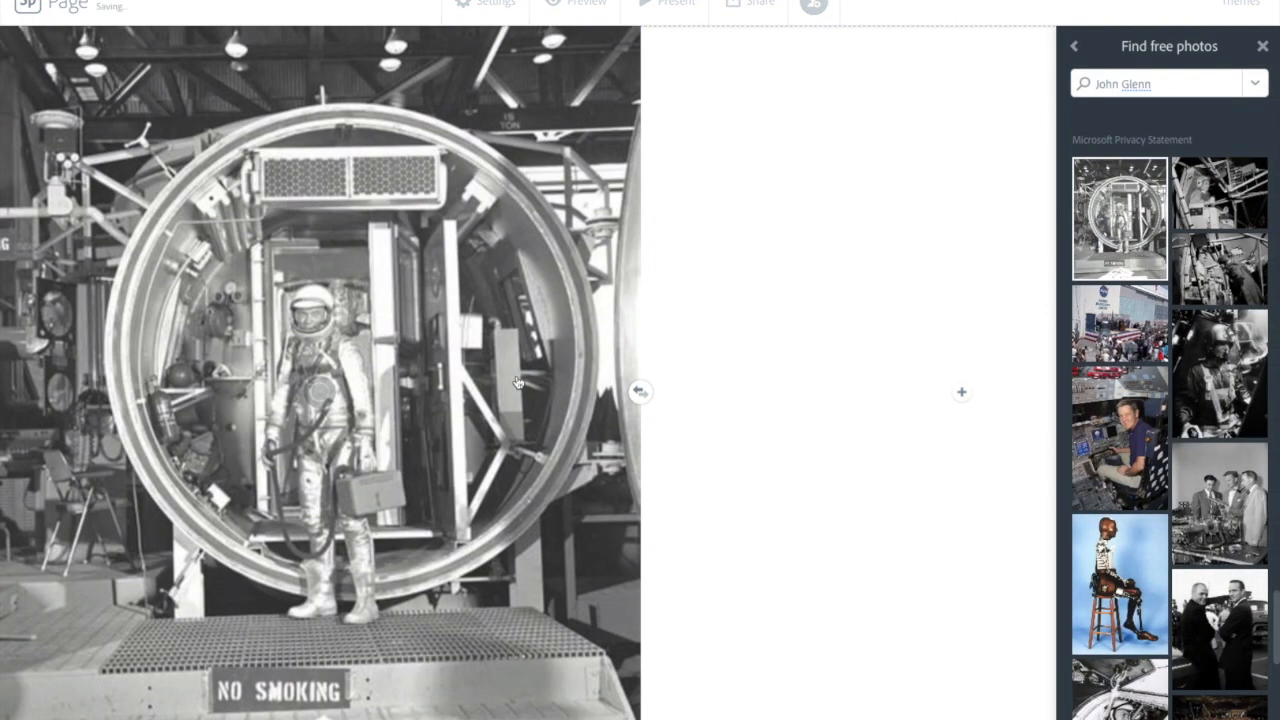
- Add a paragraph on John Glenn's 1957 transcontinental speed record, Mercury 7 and 1962 Earth orbit in the empty half, and swap the two halves
click(961, 392)
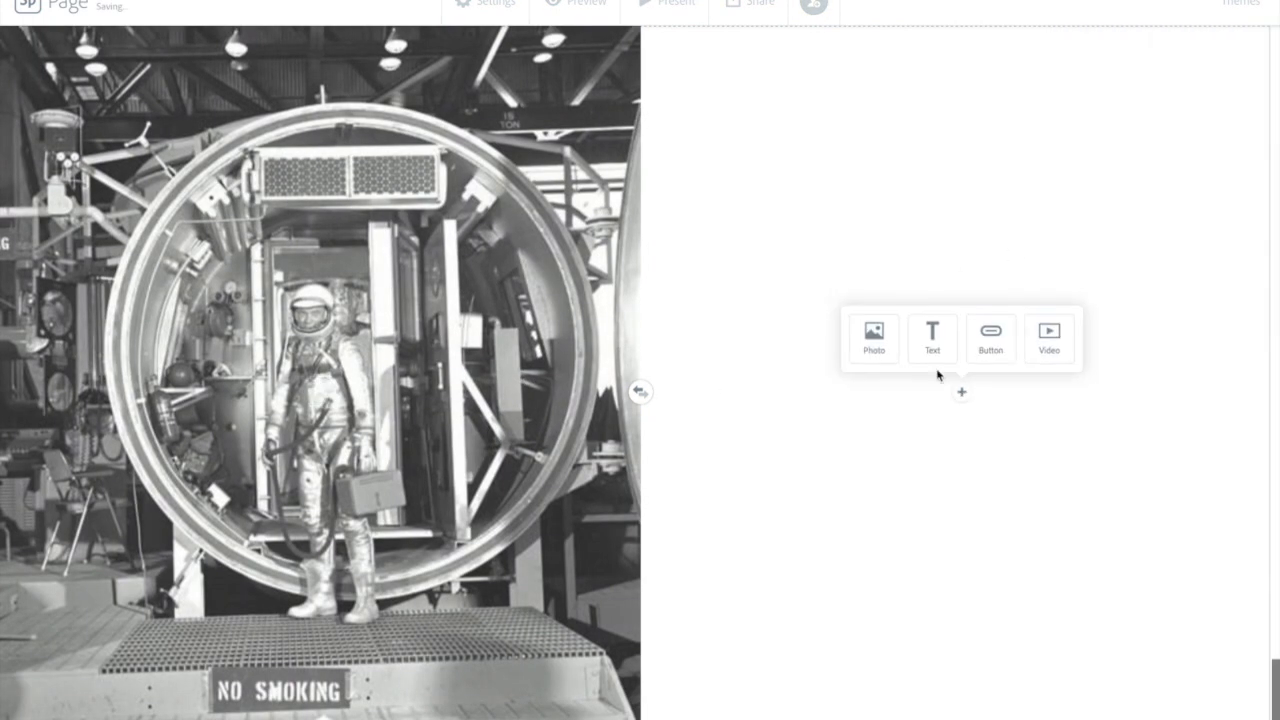
click(933, 335)
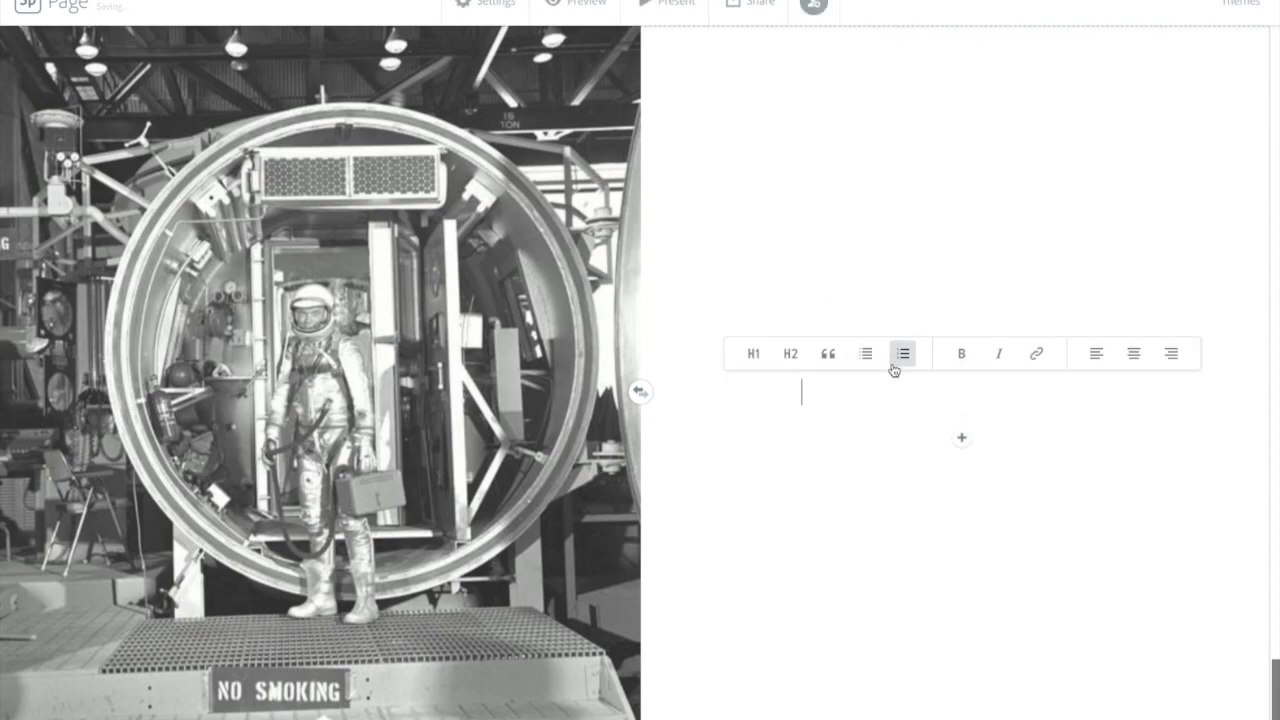
text(Ohio native John Glenn set a transcontinental speed record in 1957 (travelling from Los Angeles to New York in 3 hours and 23 minutes), was chosen to take part in the famous Mercury 7 flight, and became the first astronaut to orbit the Earth in 1962.)
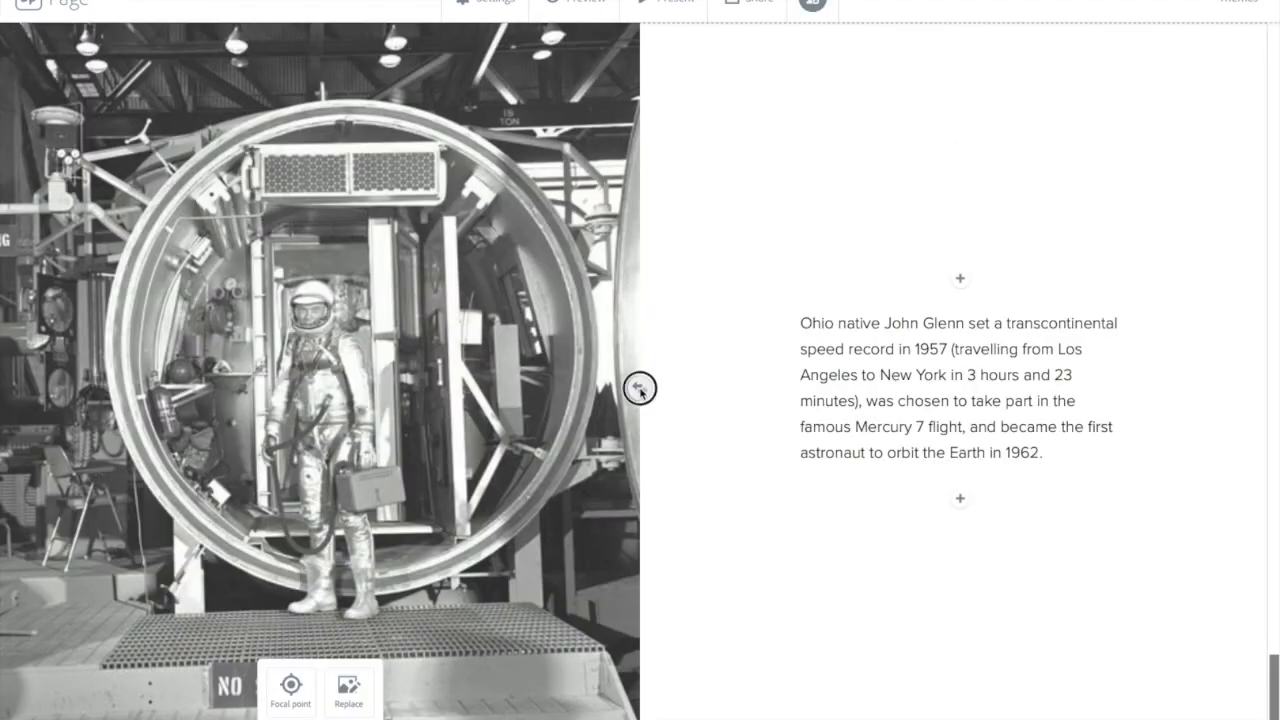
click(640, 388)
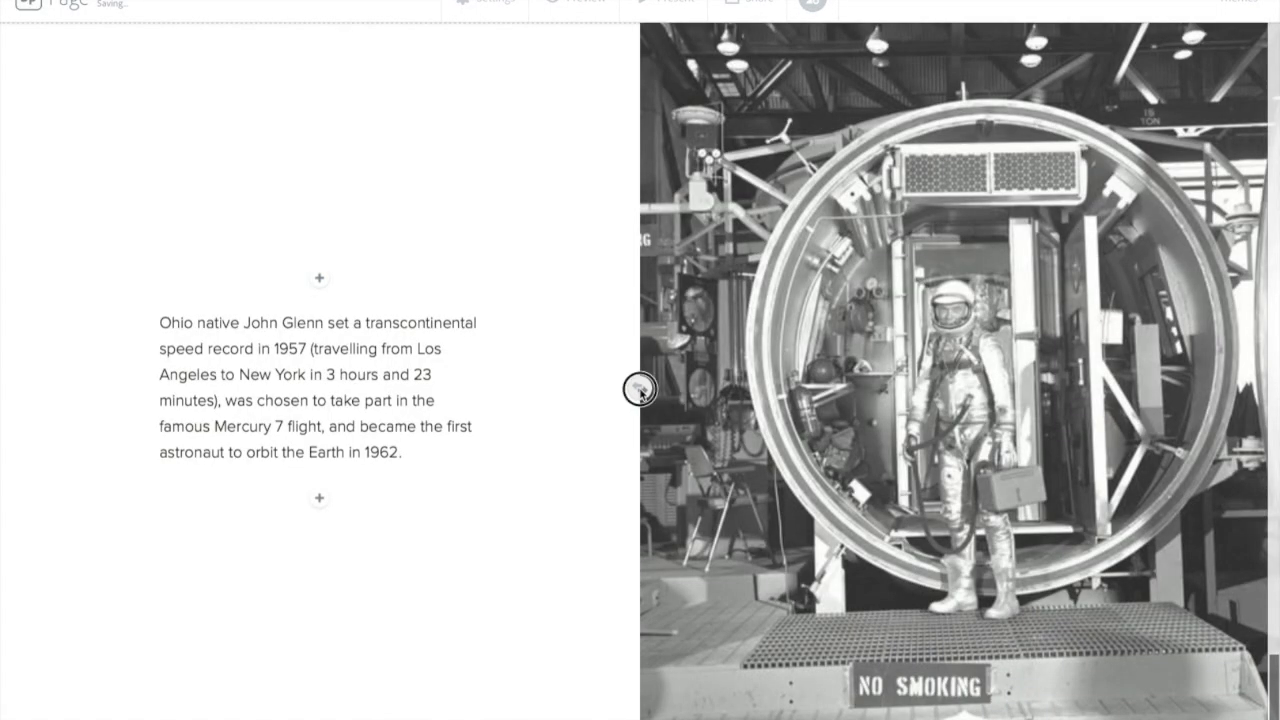
scroll(640, 392, down, 2)
click(640, 697)
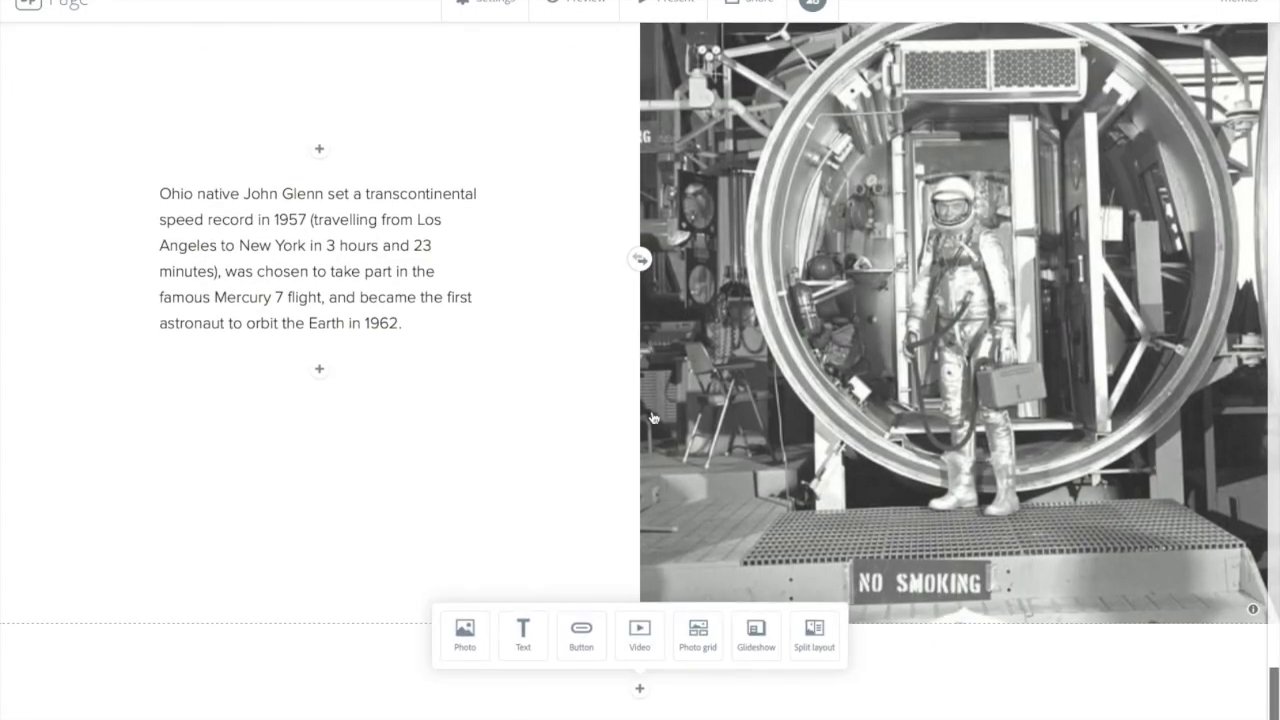
click(581, 640)
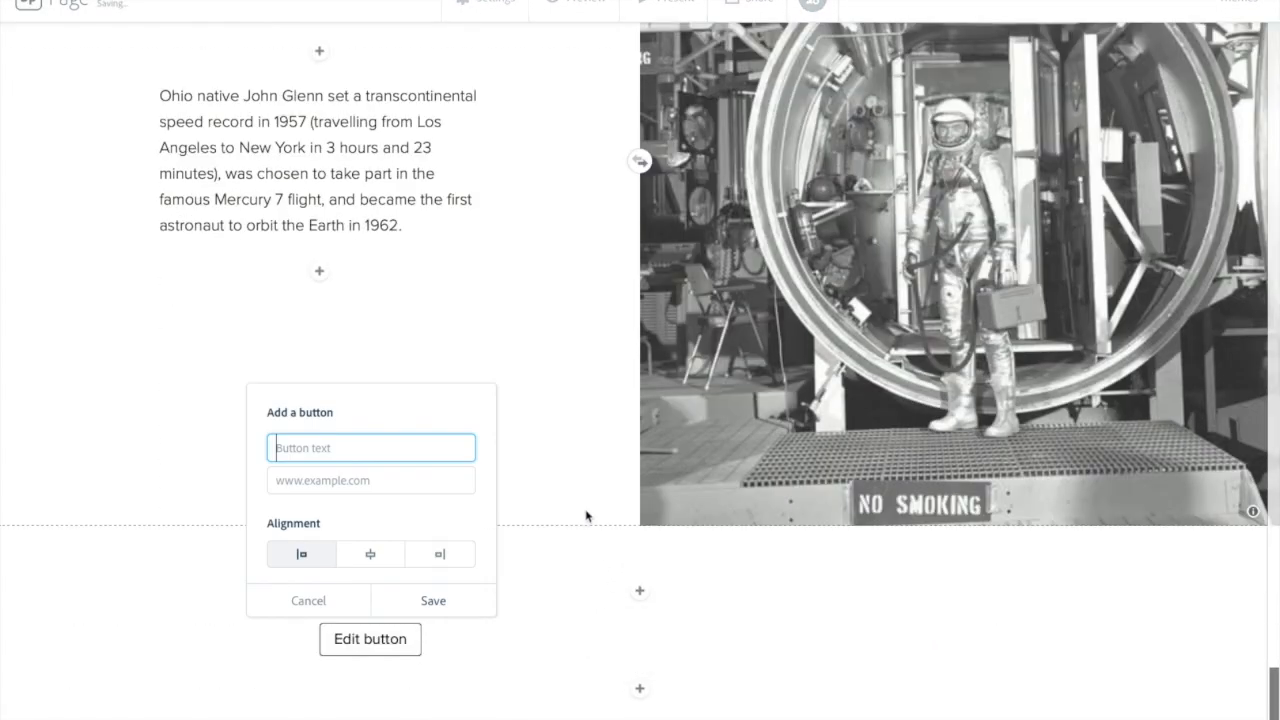
text(ArtsIntegration.net)
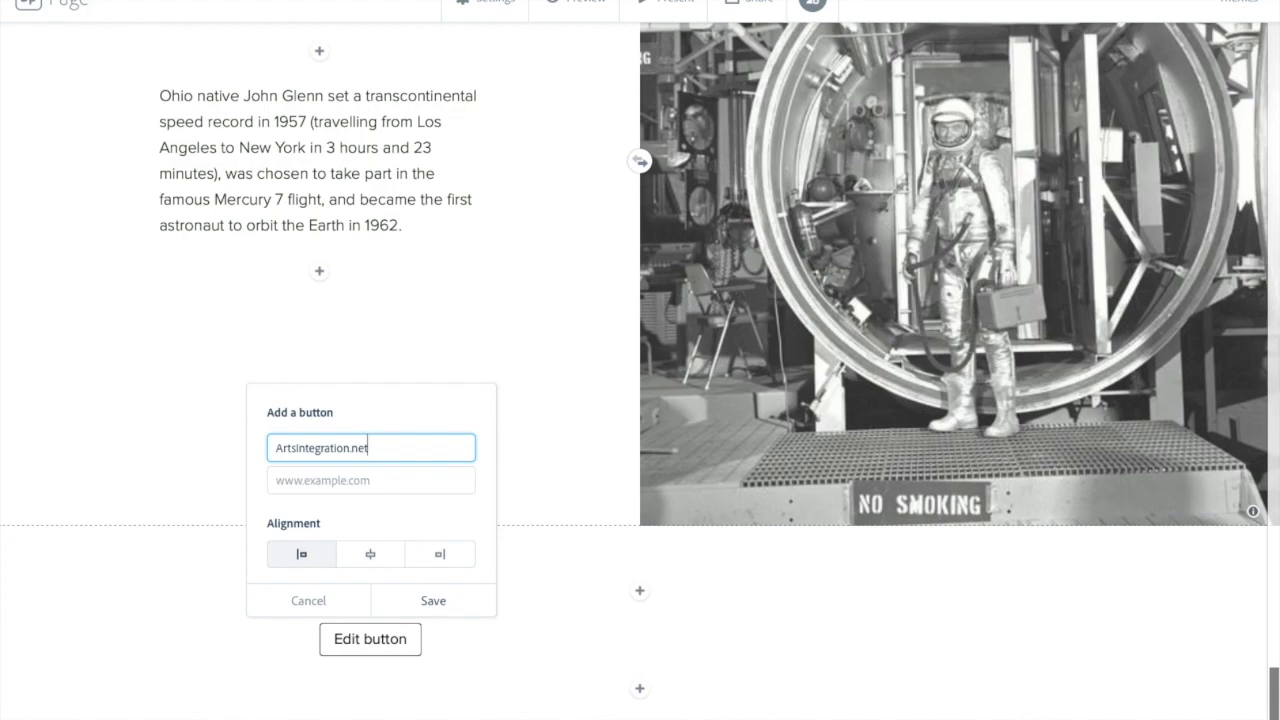
click(375, 478)
text(ArtsIntegration.net)
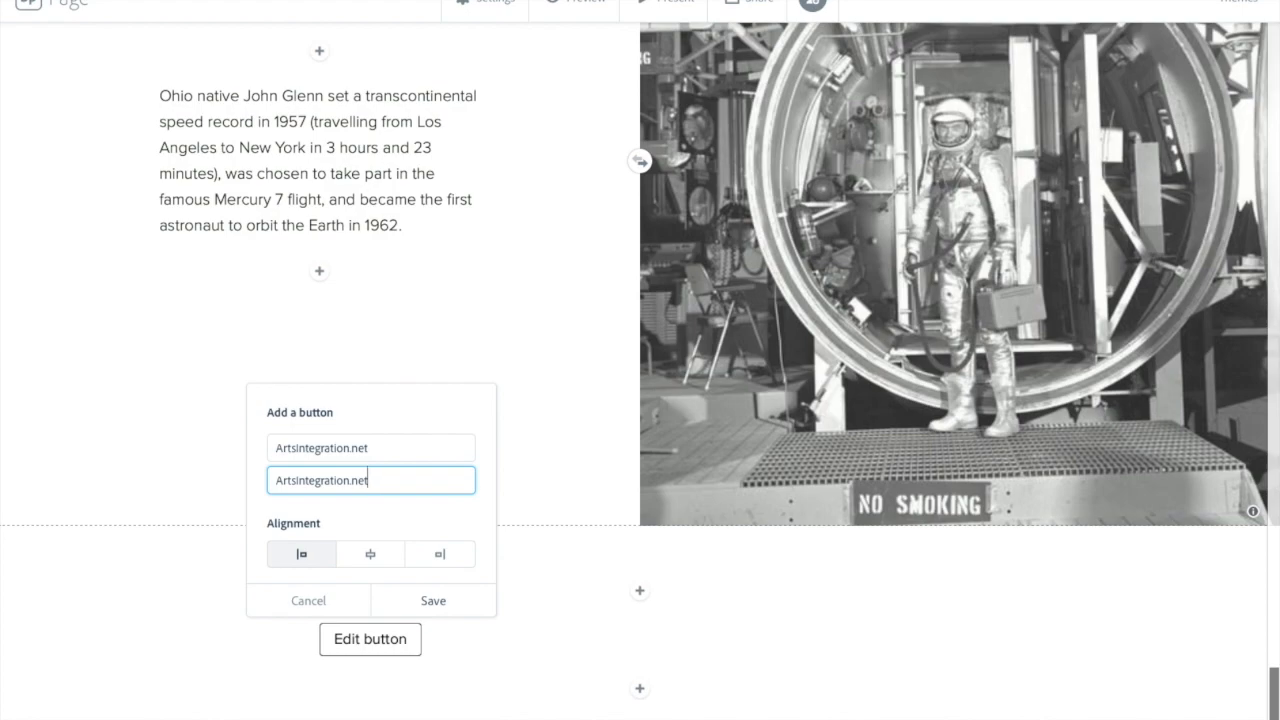
text(www.)
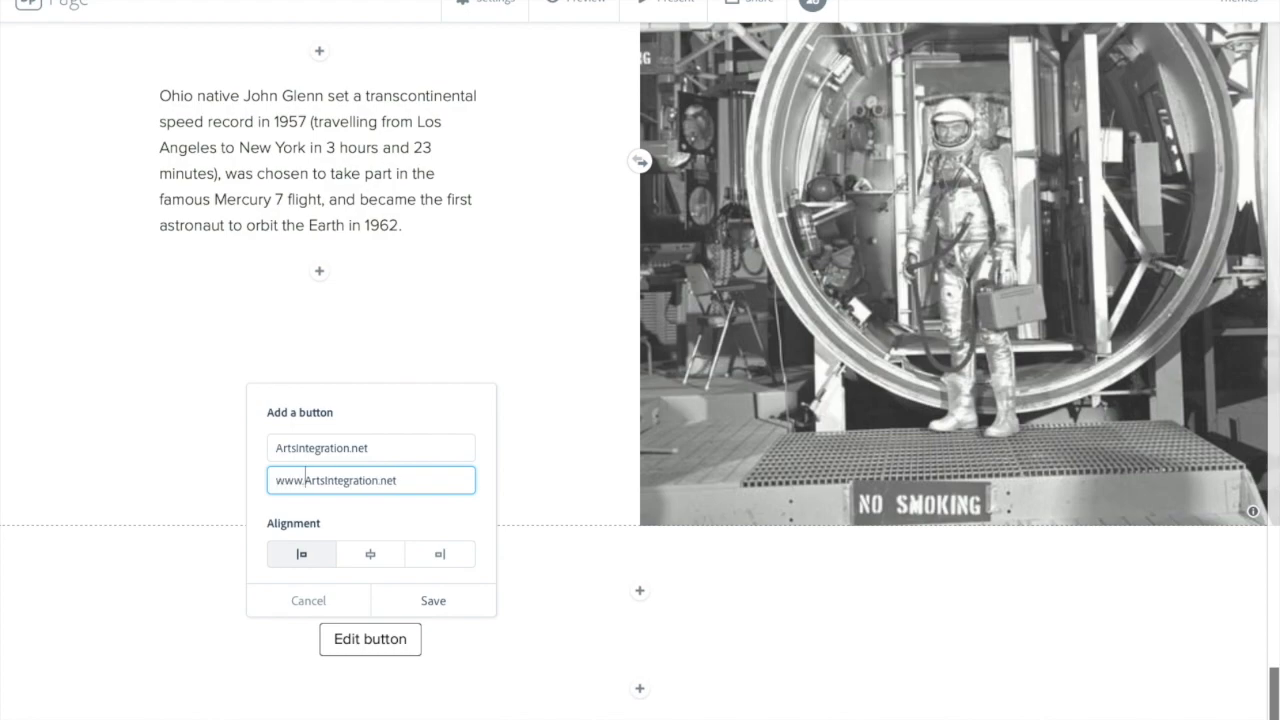
click(370, 554)
click(433, 601)
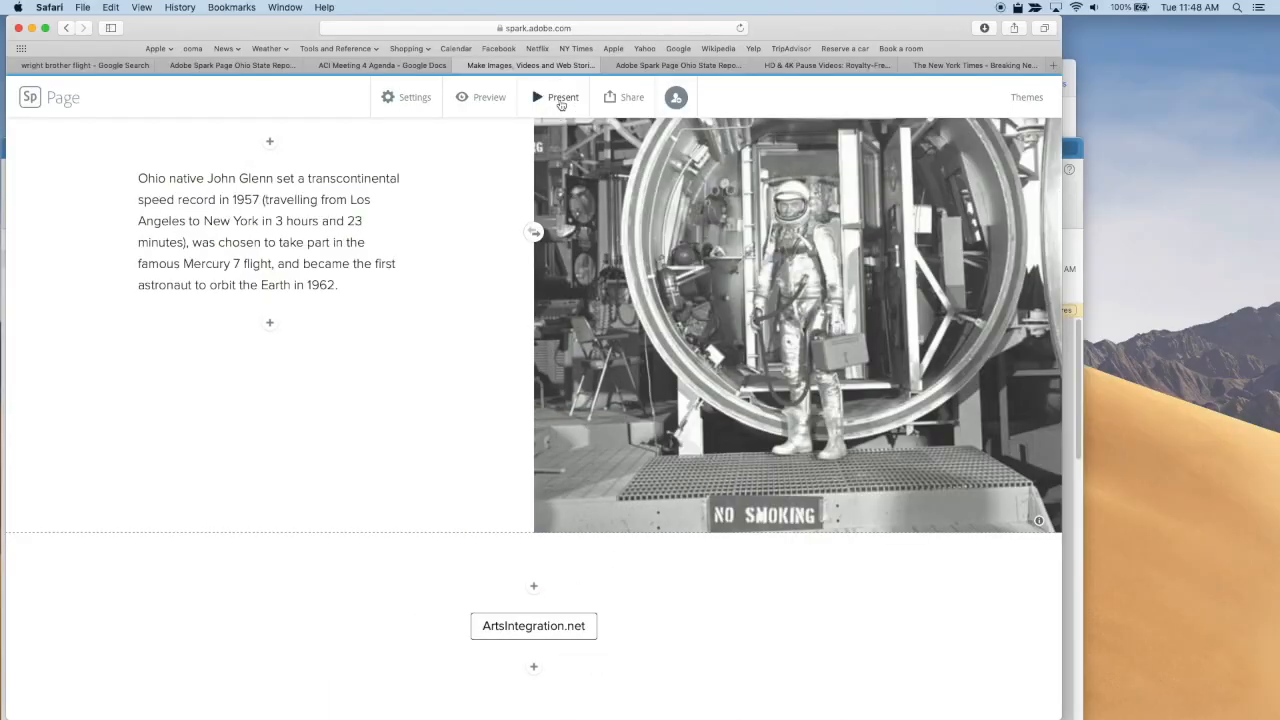
- Present the finished page, review every section from the title to the end, and test the ArtsIntegration.net button
click(562, 99)
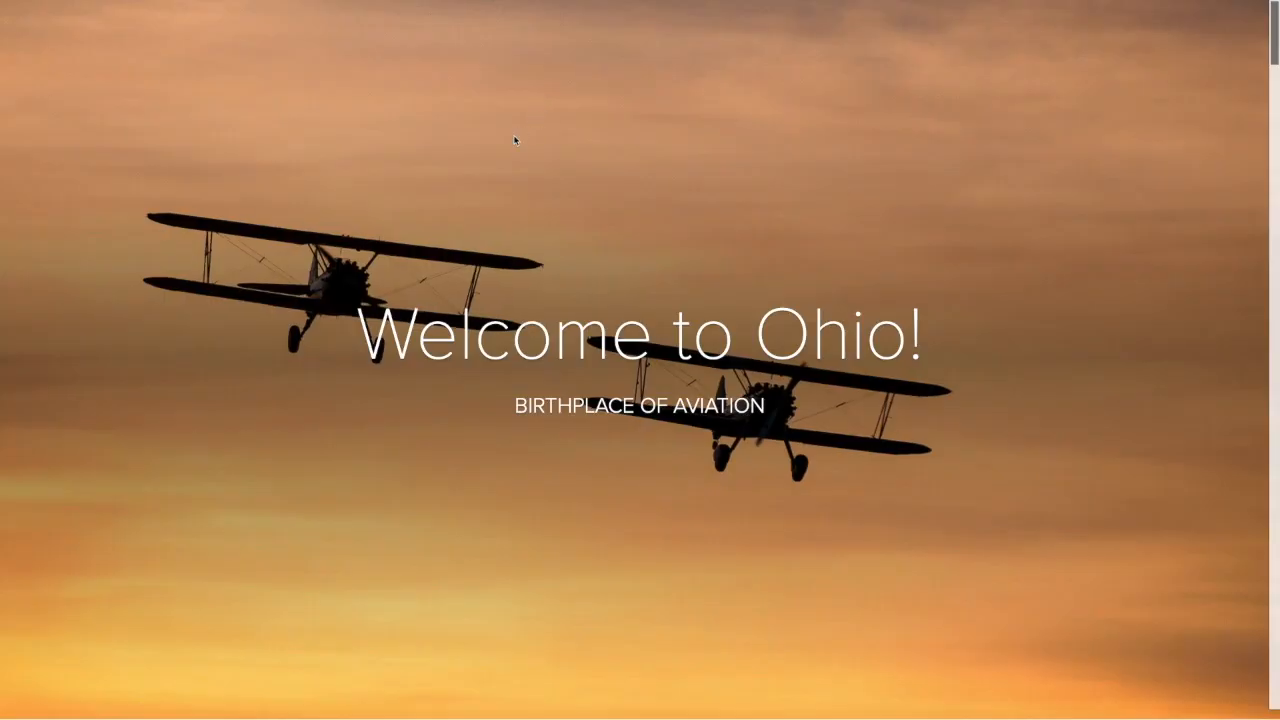
scroll(514, 140, down, 8)
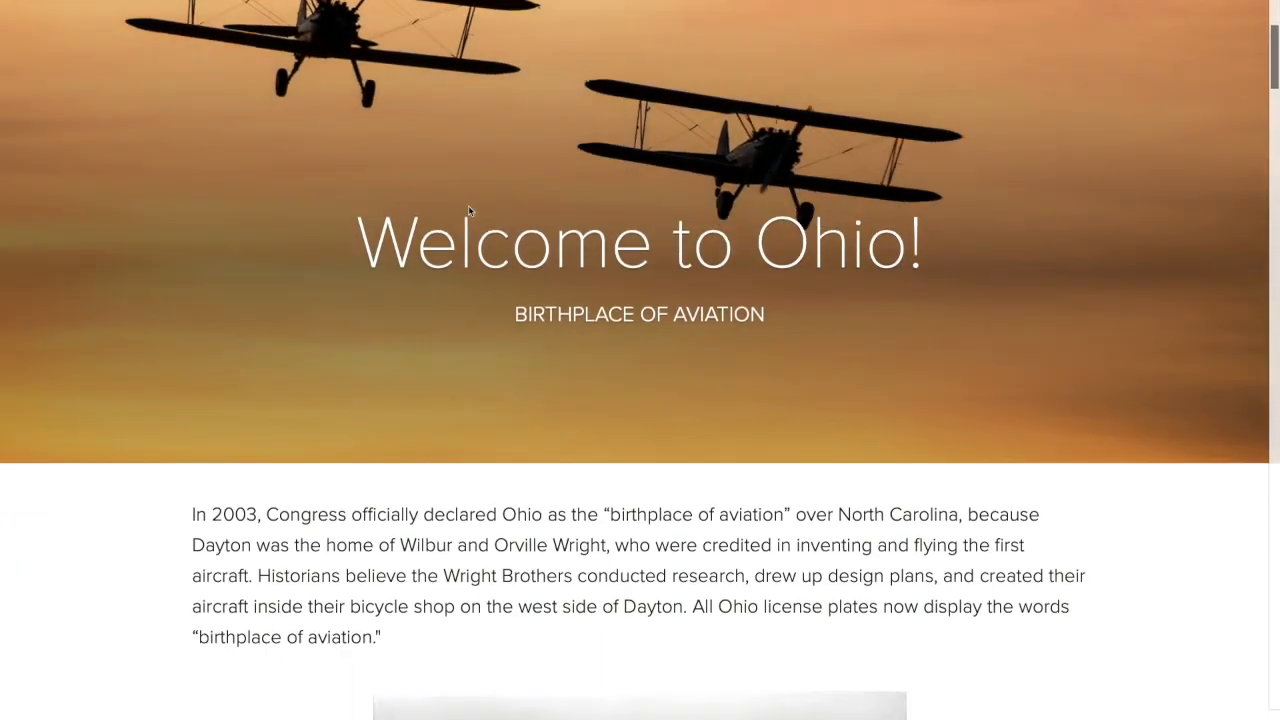
scroll(466, 207, down, 8)
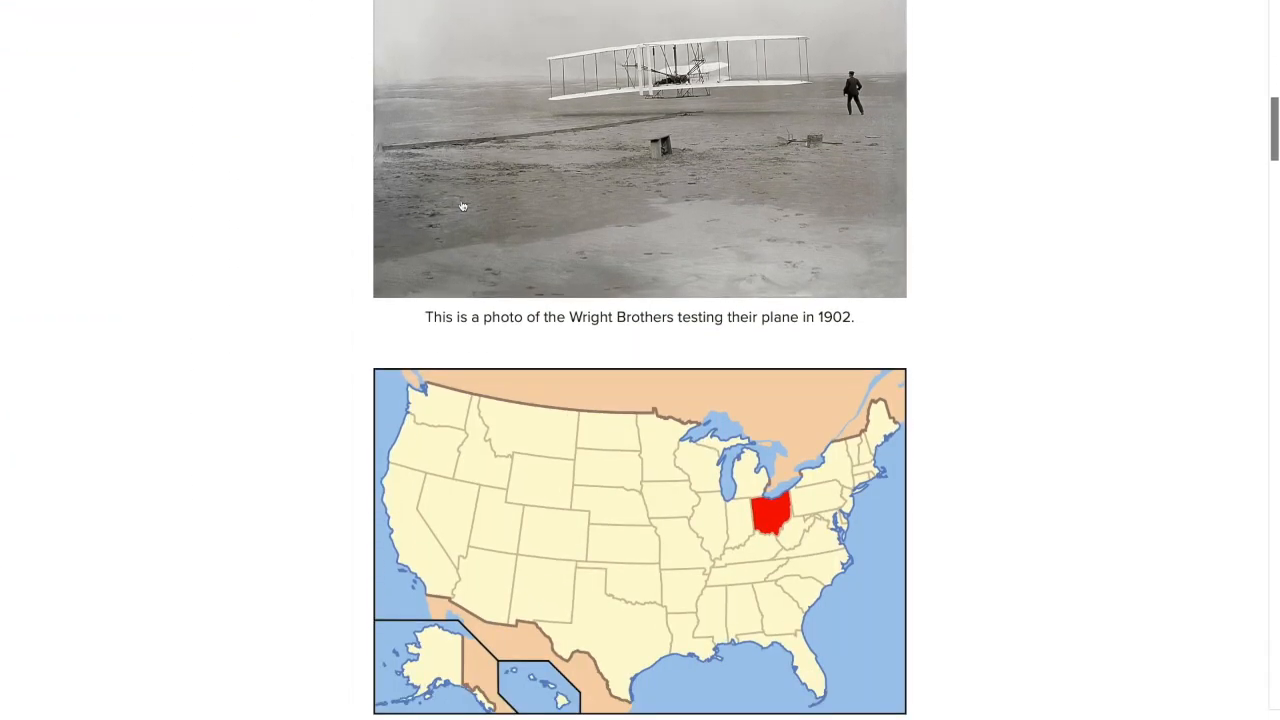
scroll(460, 204, down, 8)
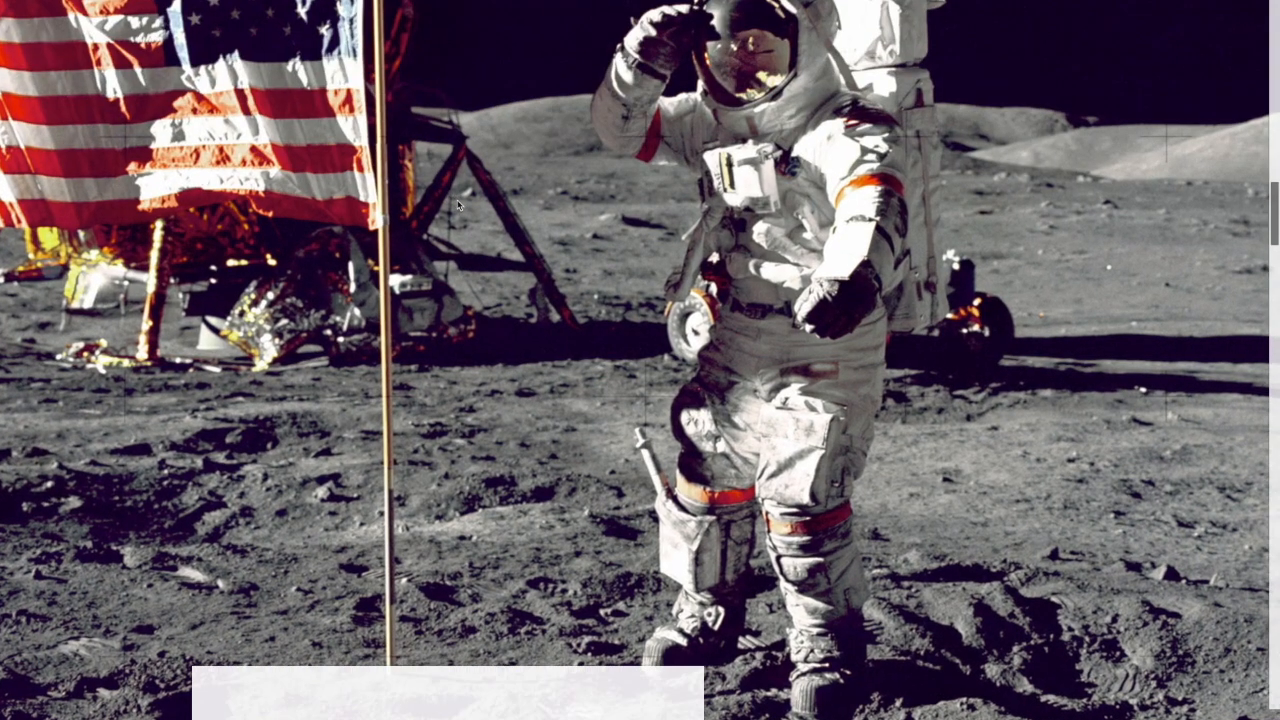
scroll(455, 198, down, 6)
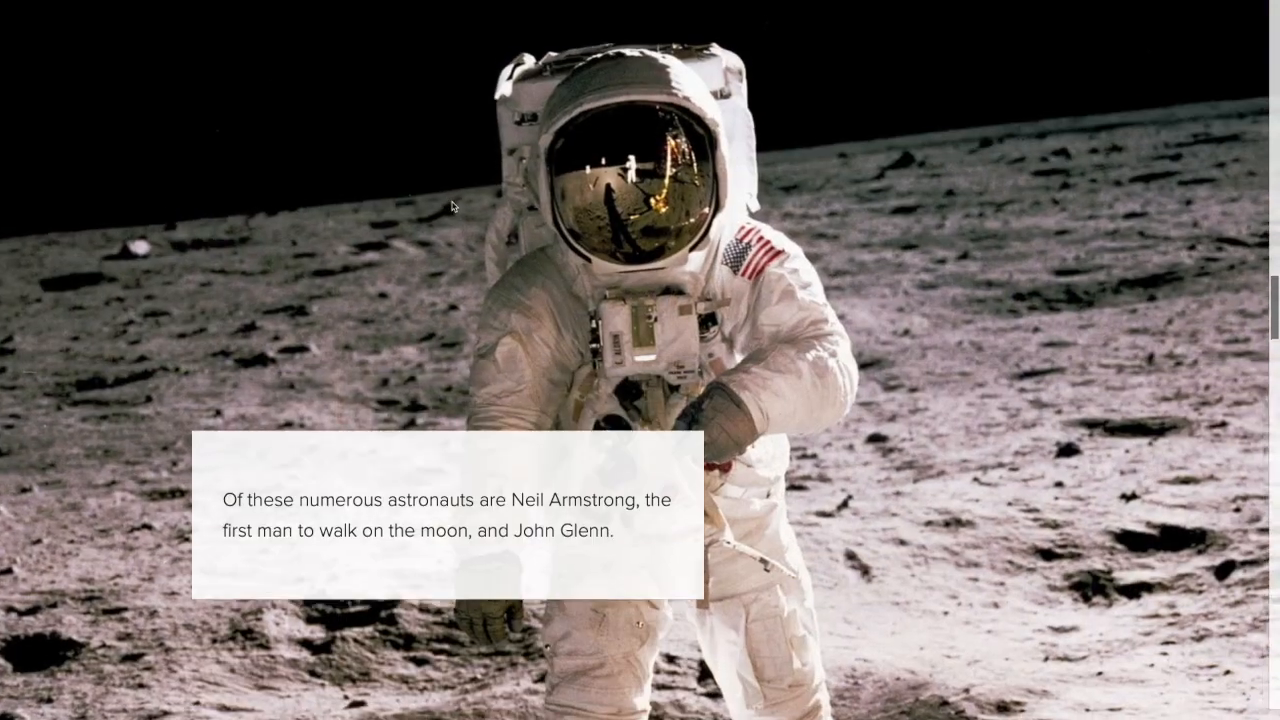
scroll(441, 200, down, 6)
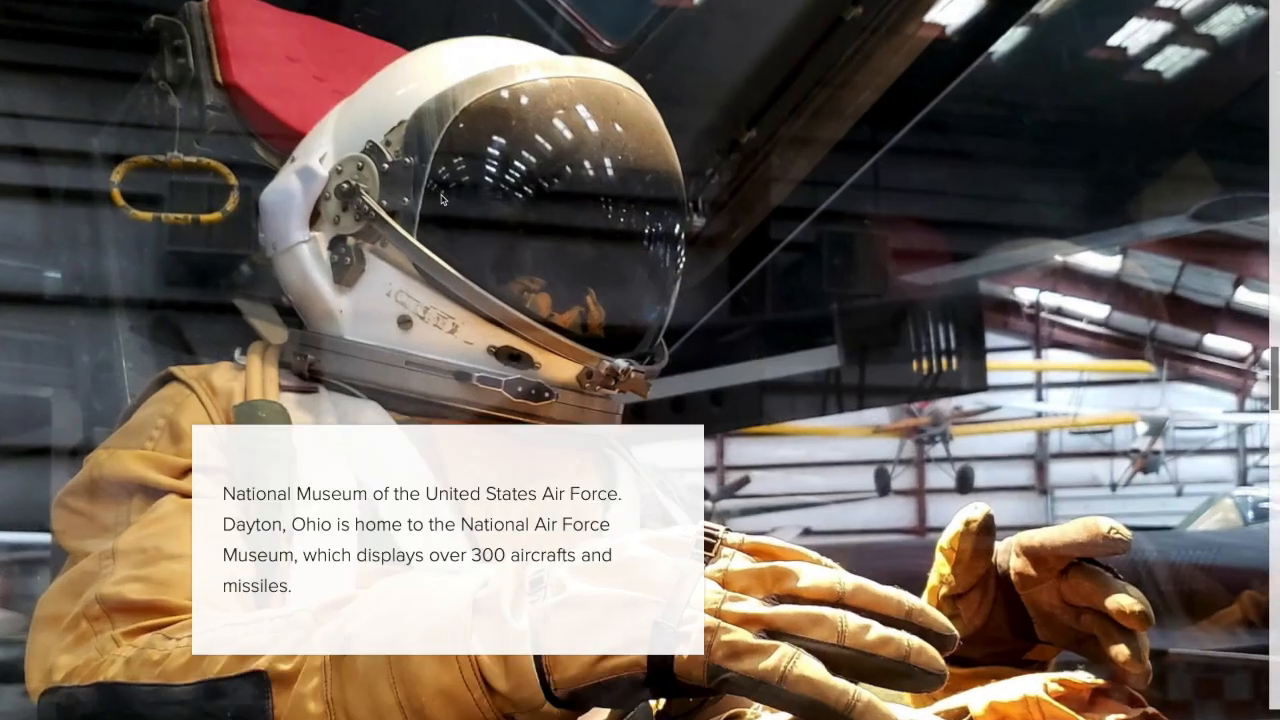
scroll(440, 200, down, 6)
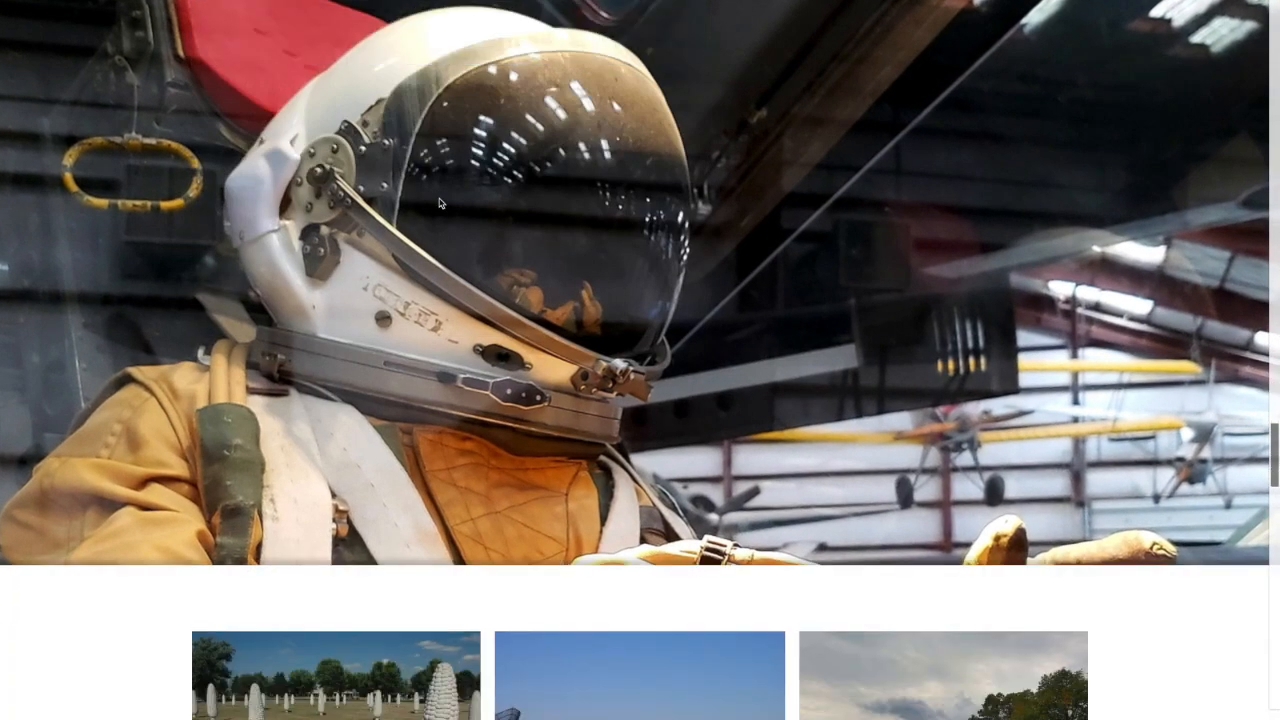
scroll(437, 203, down, 6)
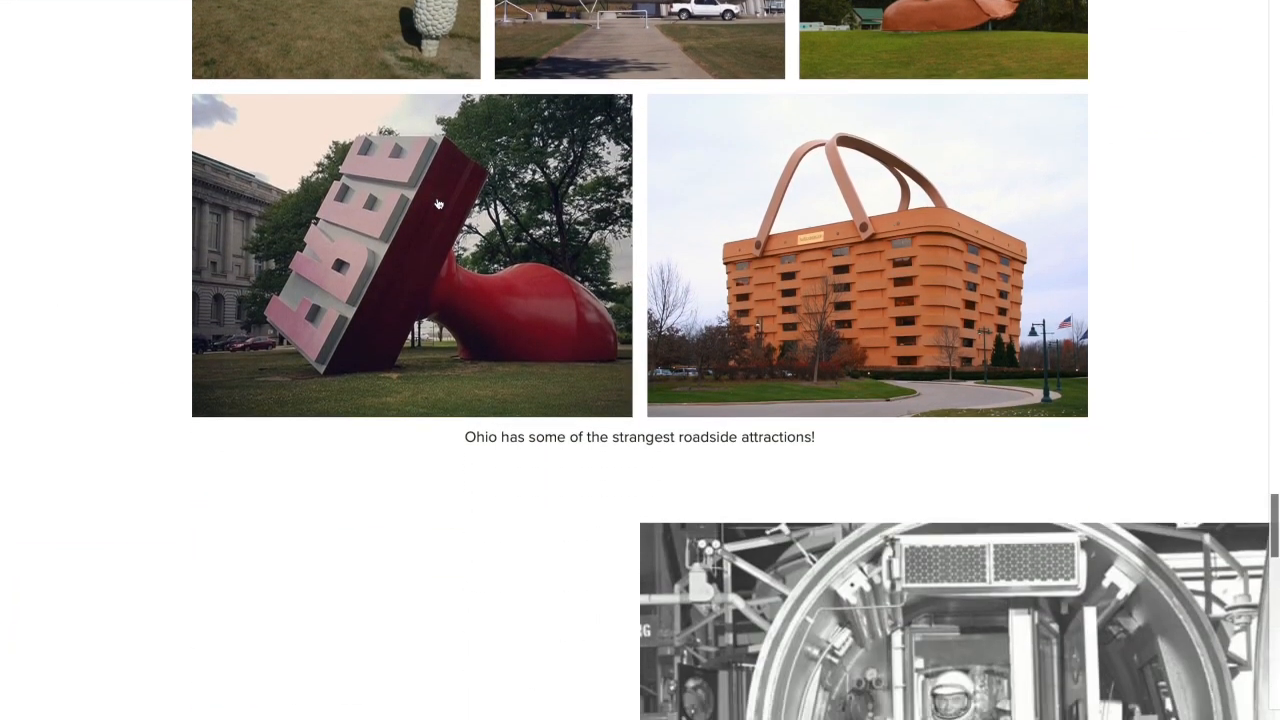
scroll(437, 202, down, 6)
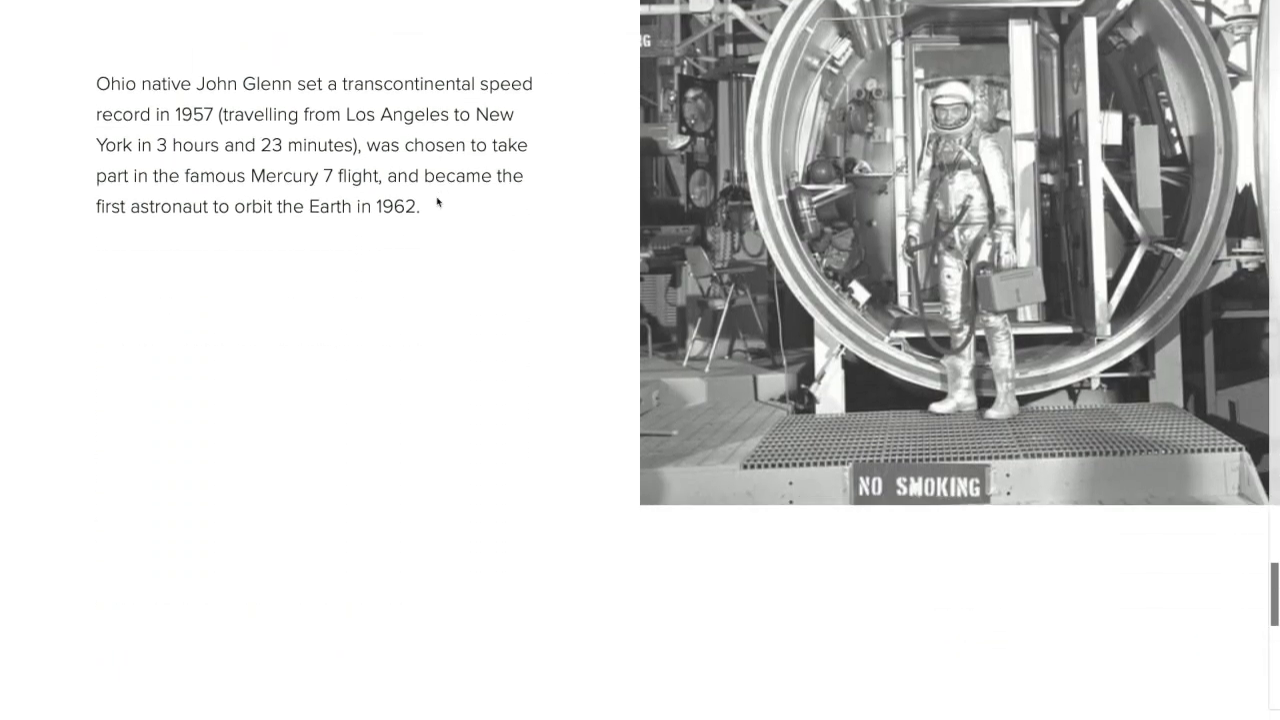
scroll(437, 202, down, 2)
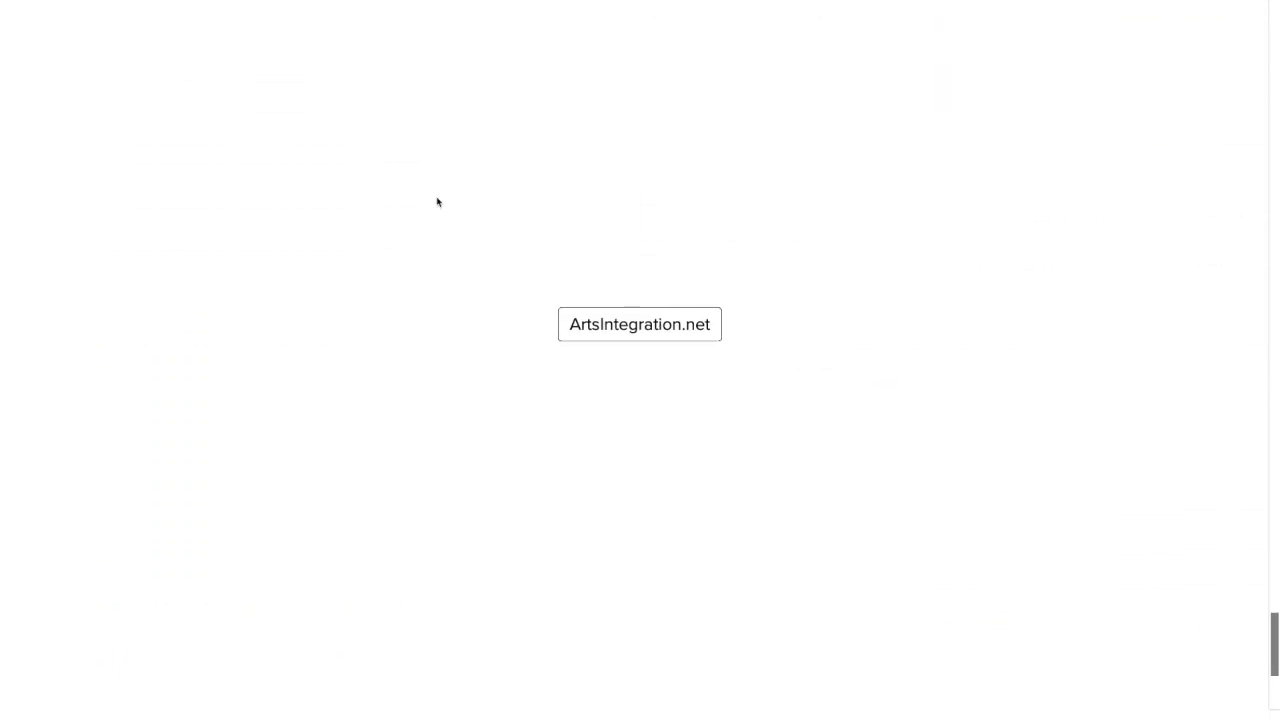
click(645, 324)
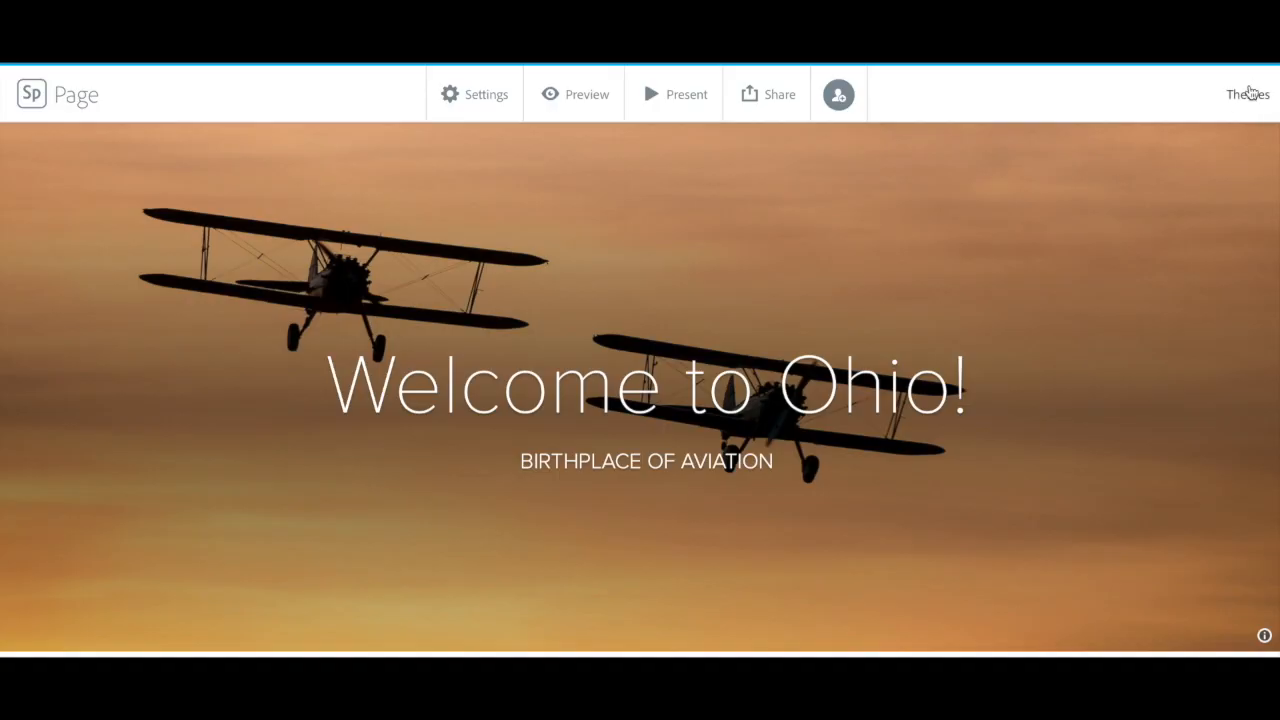
- Try the Storybook and Trek themes on the page and apply the Whimsy theme
click(1248, 94)
click(1149, 332)
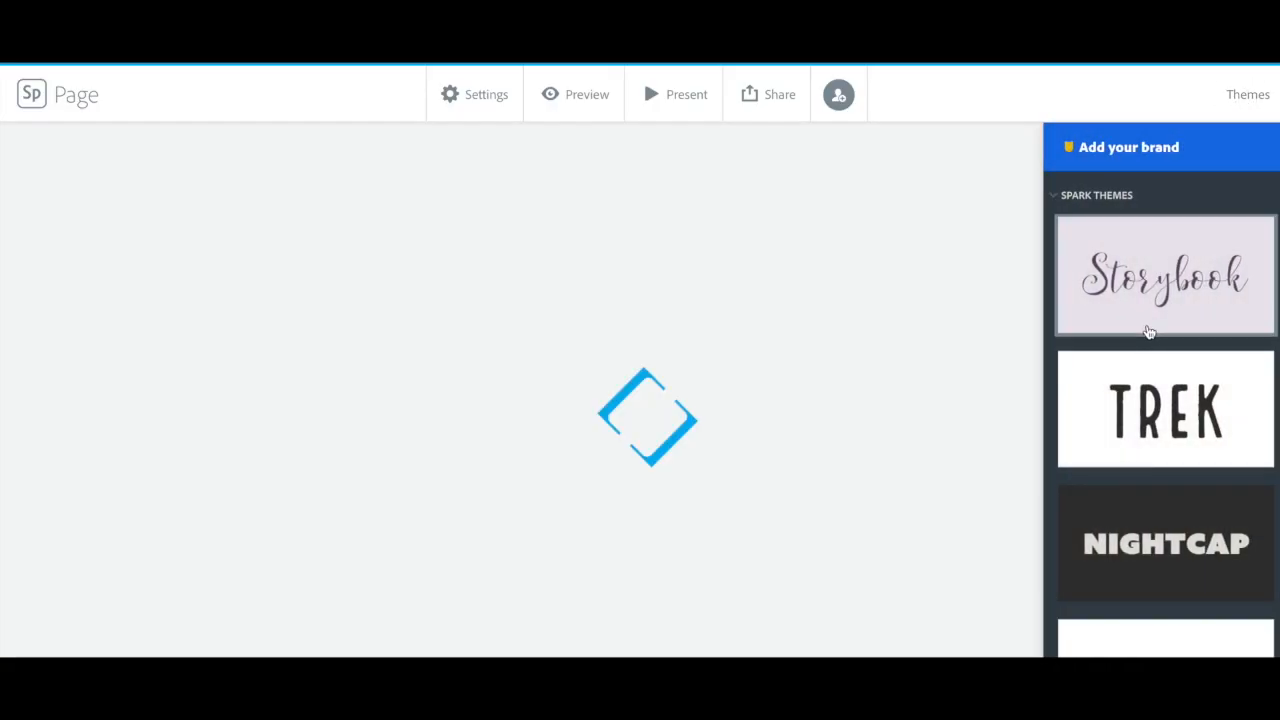
click(1155, 430)
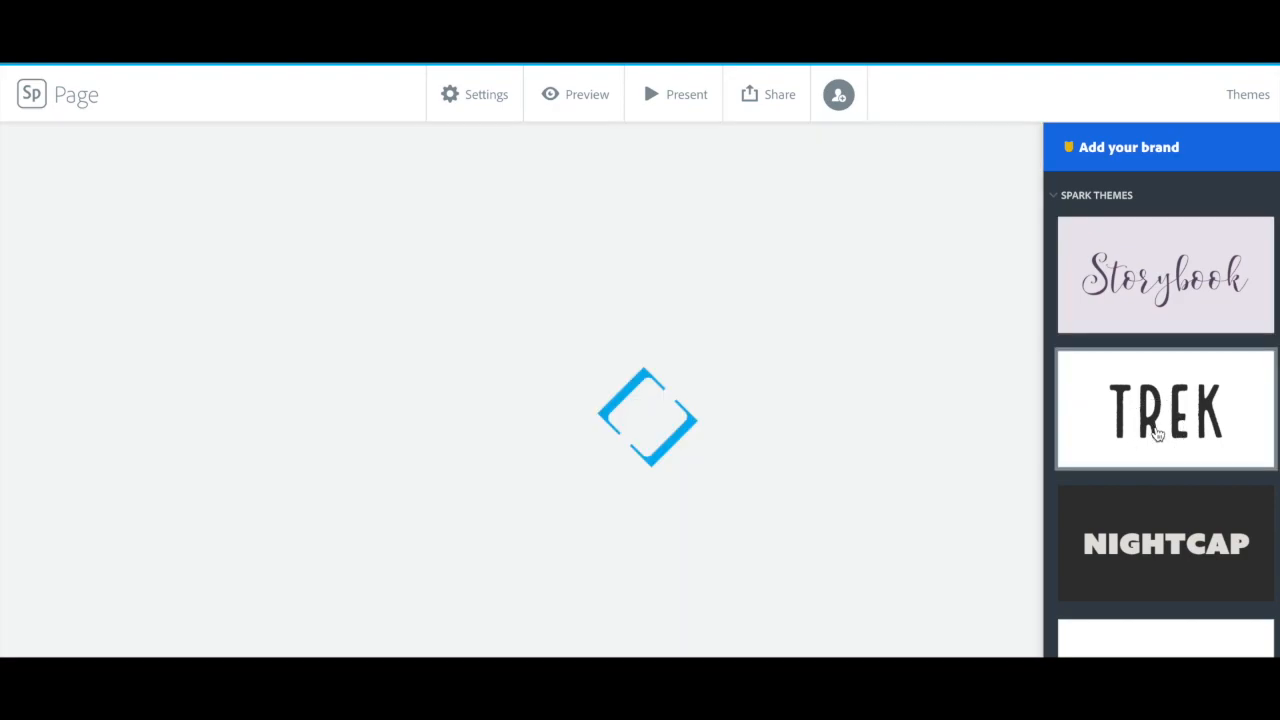
scroll(1128, 448, down, 5)
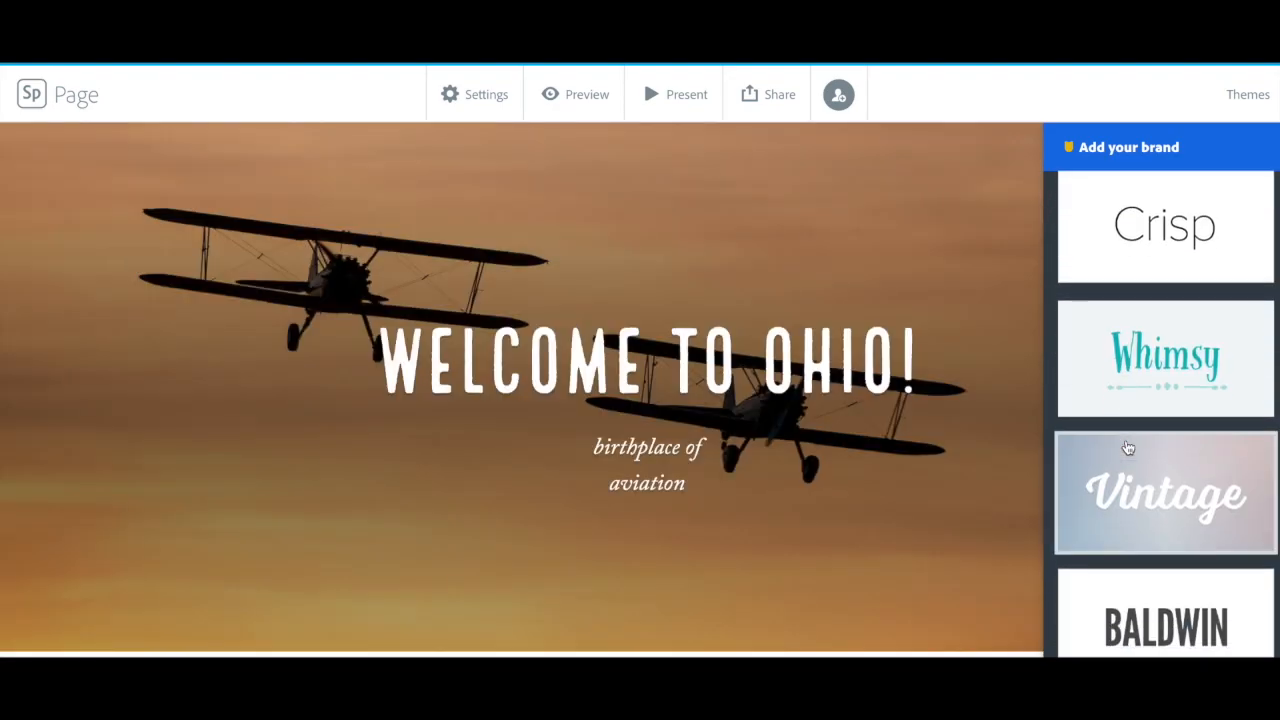
click(1155, 352)
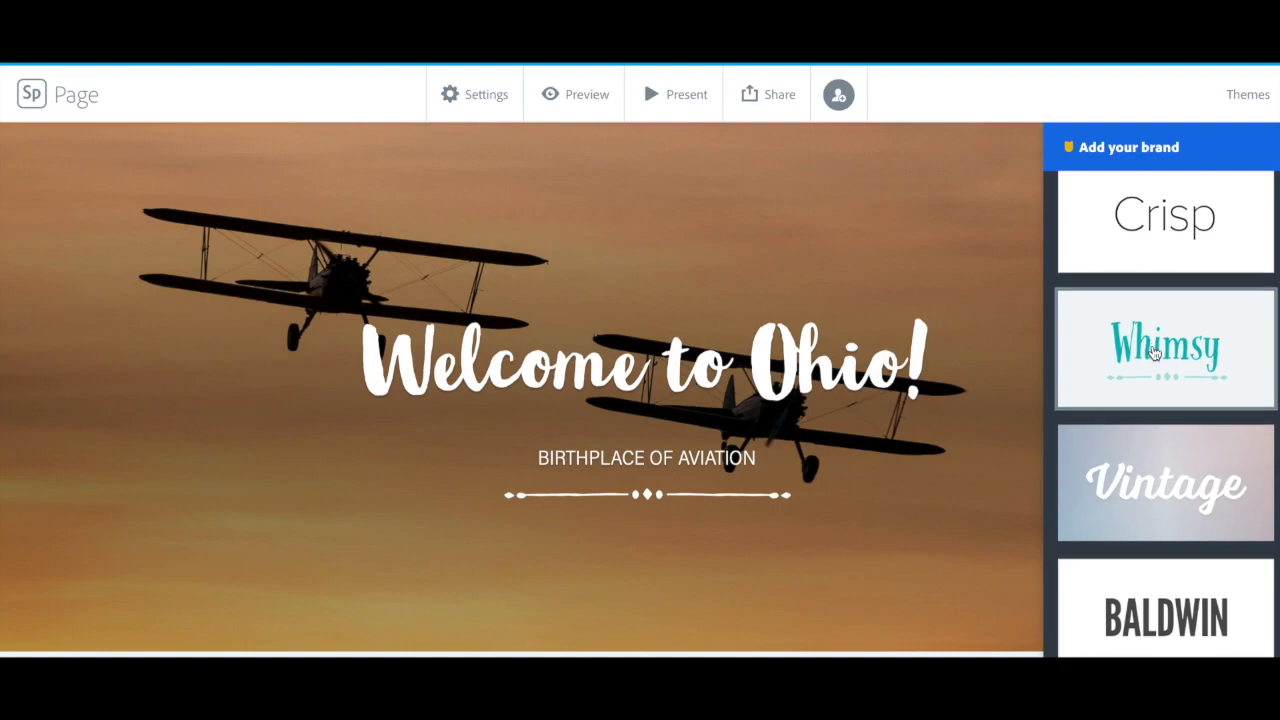